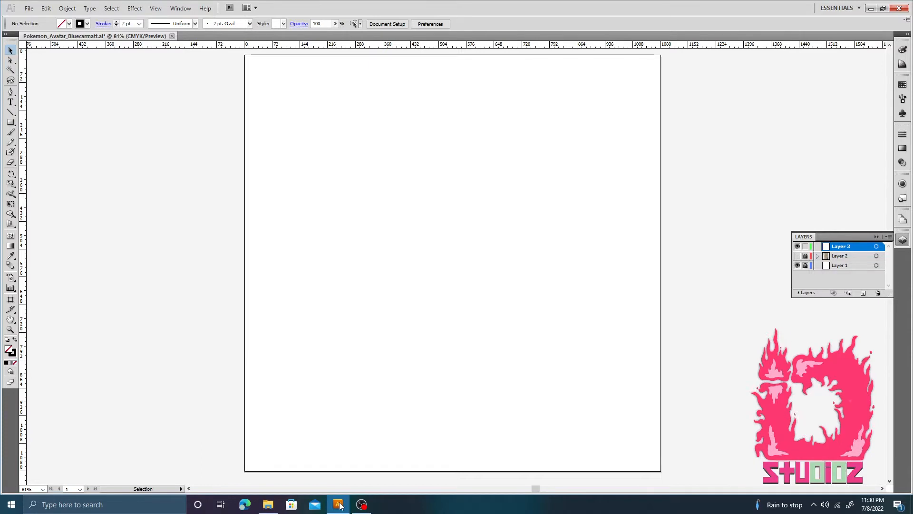
click(29, 8)
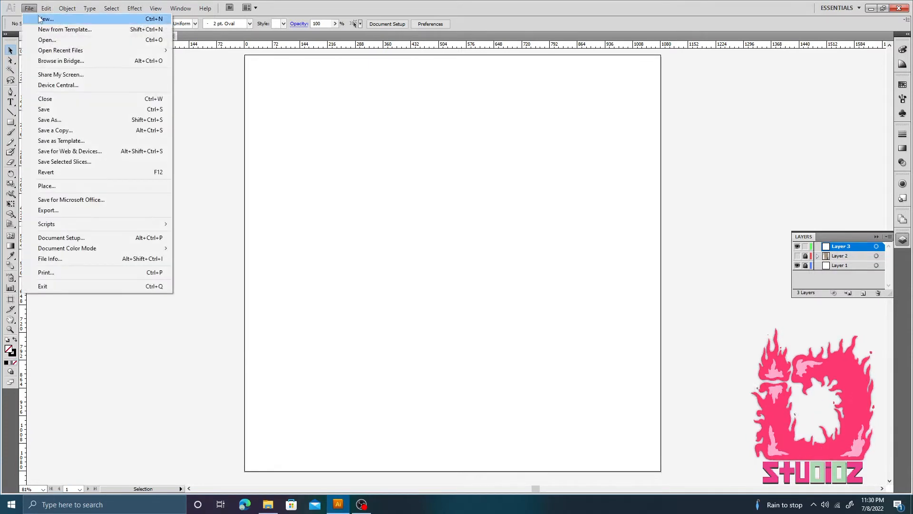
click(40, 19)
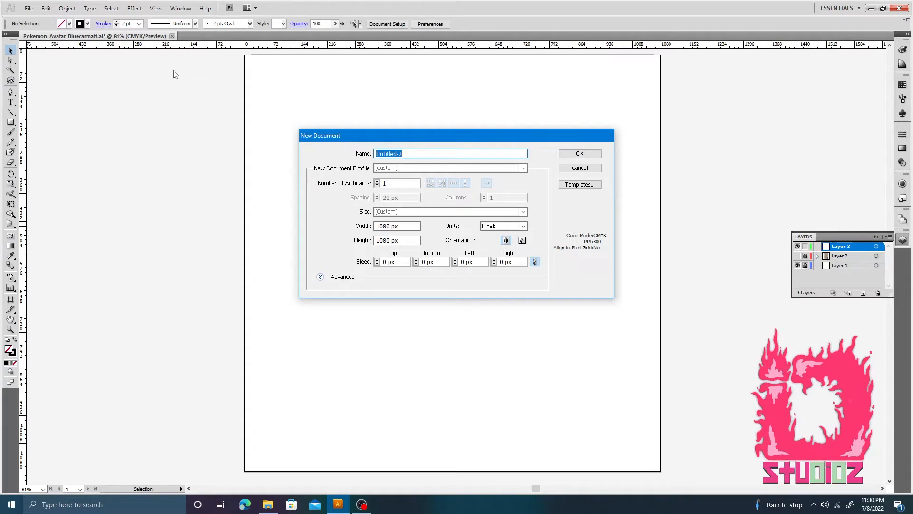
text(avatar)
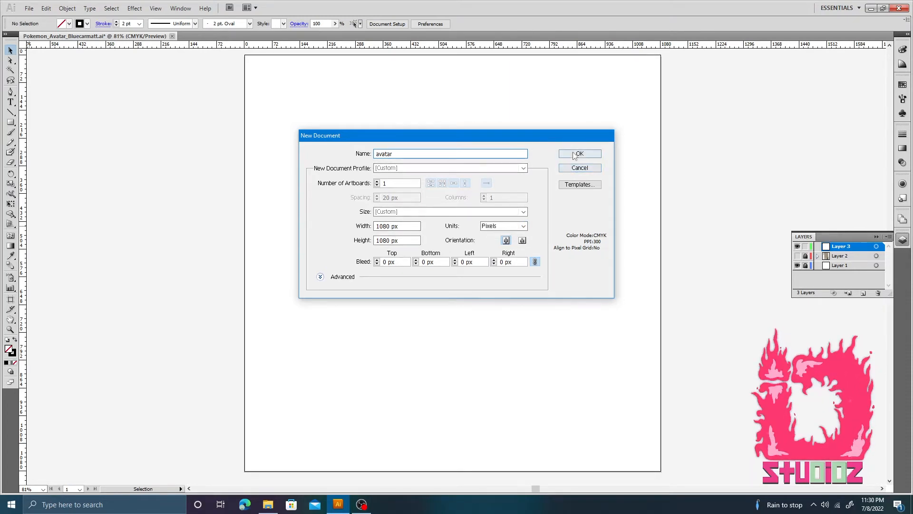
click(571, 173)
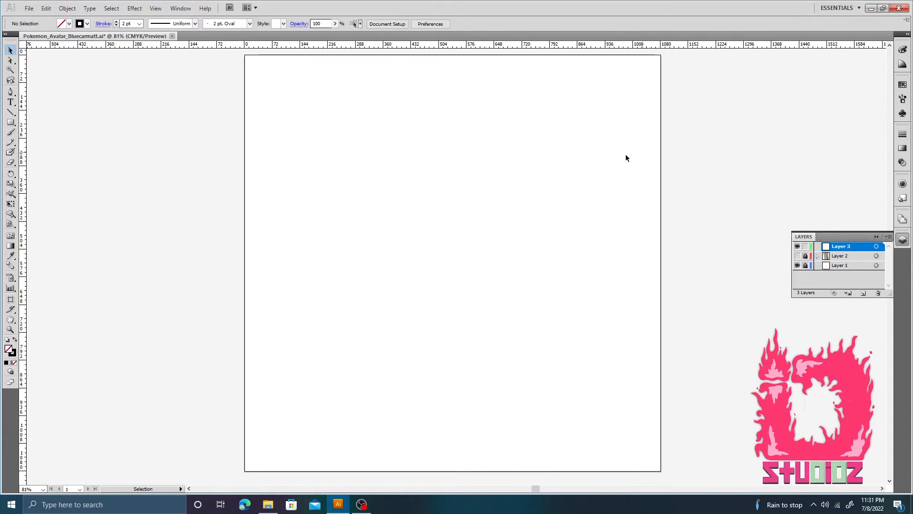
- Show Layer 2 with the photographed character sketch and examine the figure's hat, face and torso up close
click(797, 256)
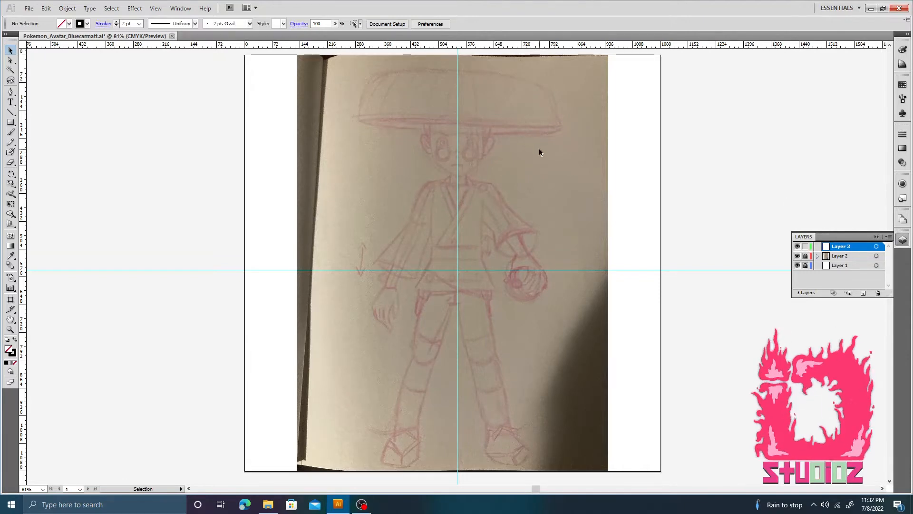
key(ctrl+plus)
key(ctrl+plus)
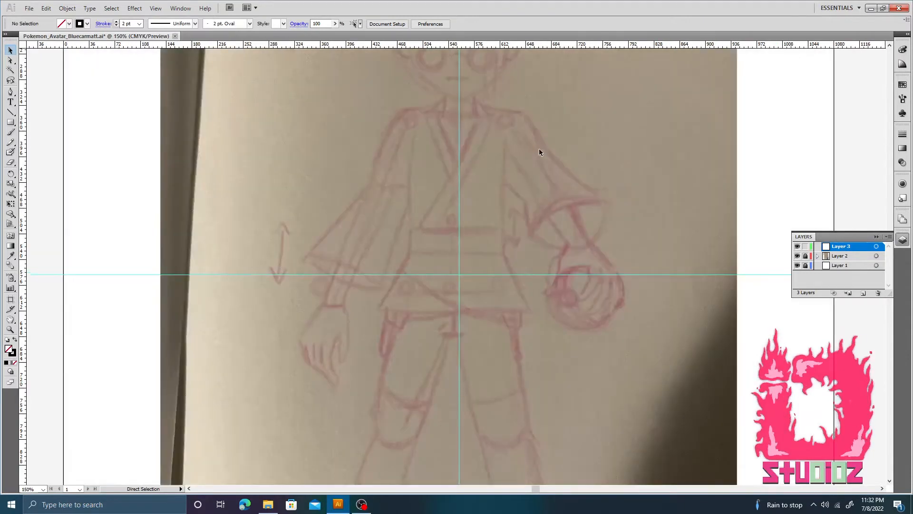
key(space)
drag(529, 155, 511, 313)
key(space)
drag(511, 180, 489, 229)
key(space)
drag(474, 269, 458, 220)
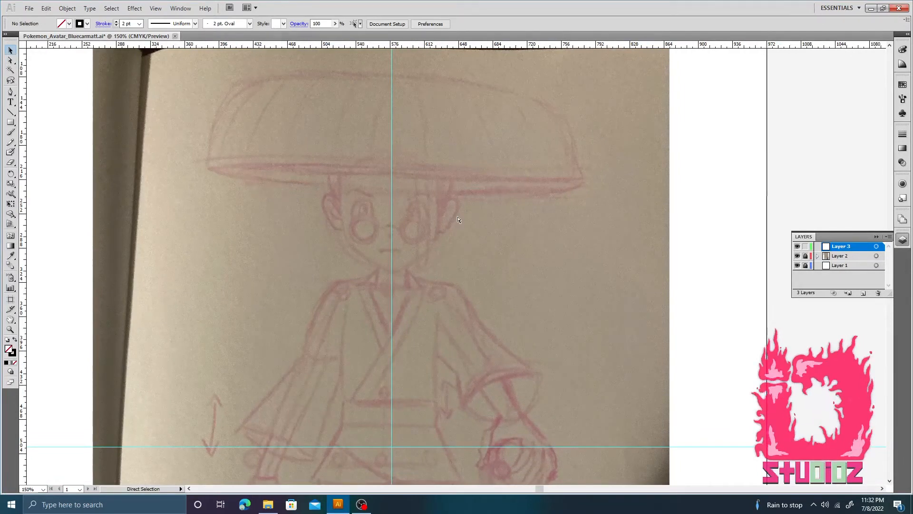
key(ctrl+plus)
key(ctrl+minus)
key(ctrl+minus)
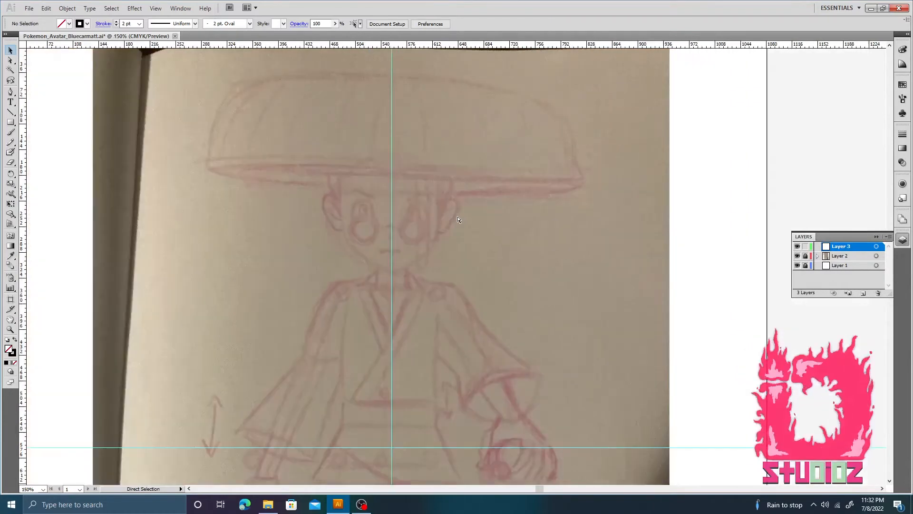
drag(457, 217, 446, 143)
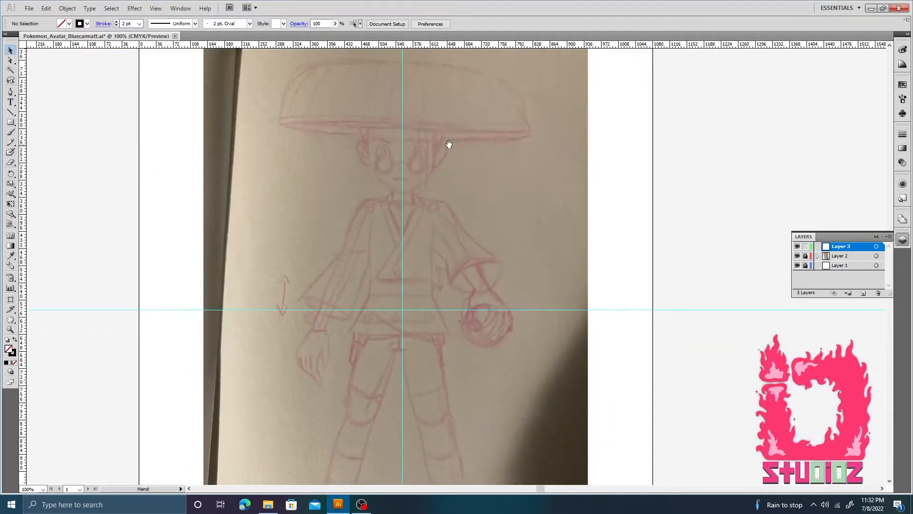
- Try pulling a vertical guide out of the ruler onto the sketch
click(156, 9)
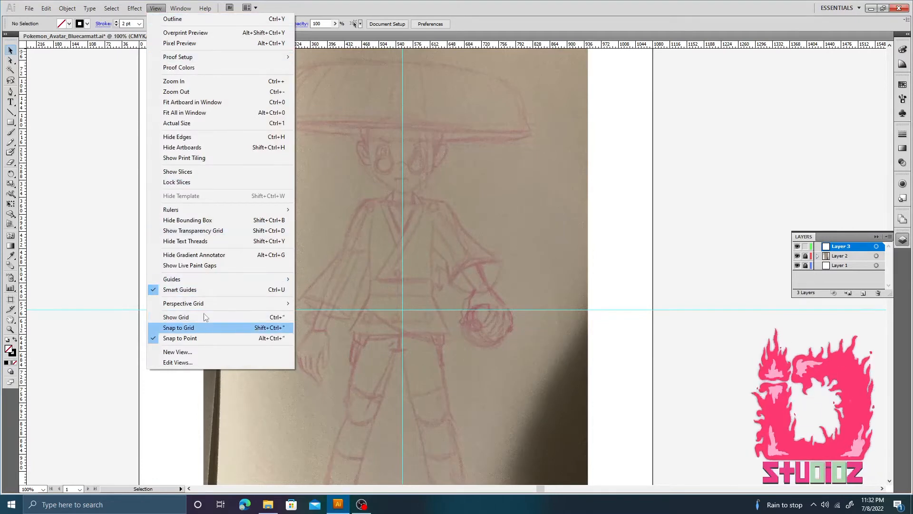
mouse_move(270, 213)
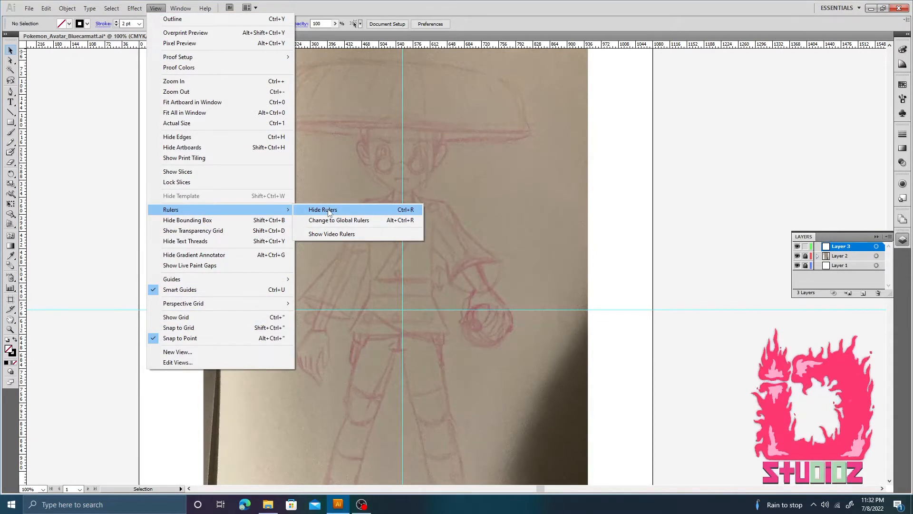
click(337, 176)
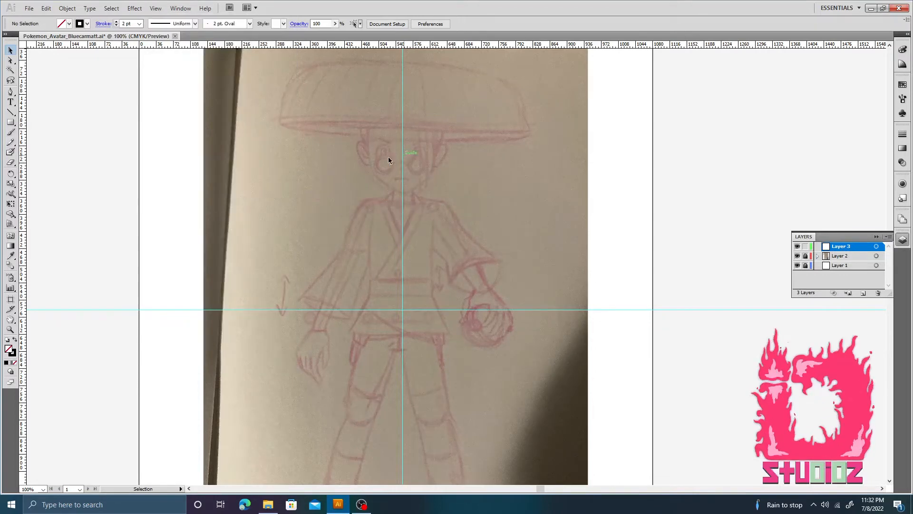
drag(27, 167, 408, 202)
drag(263, 217, 44, 219)
scroll(18, 222, left, 4)
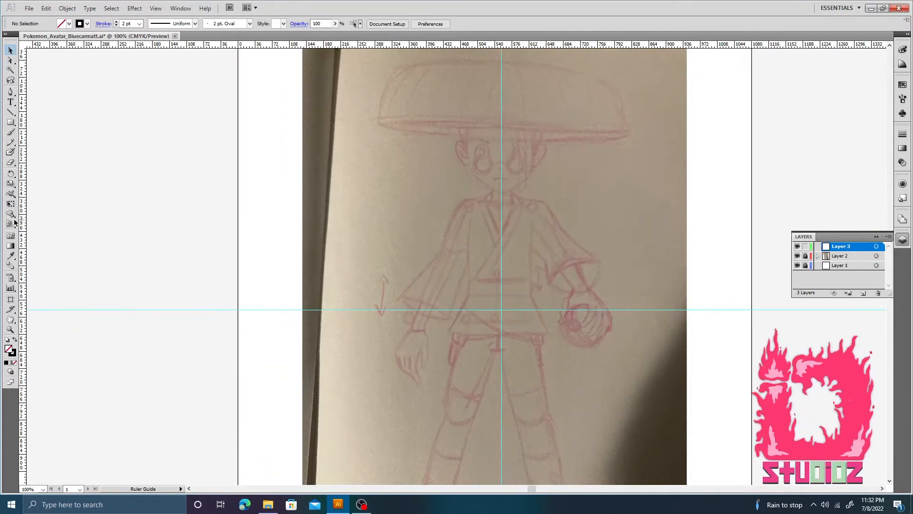
scroll(509, 185, right, 6)
scroll(484, 190, up, 2)
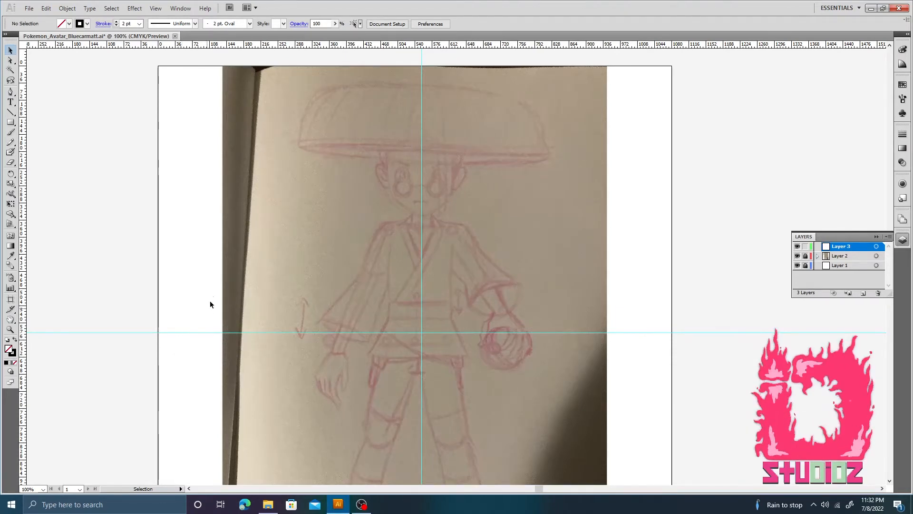
- Draw a winding practice curve with the Pen tool beside the figure's head and shoulder, and delete it
key(p)
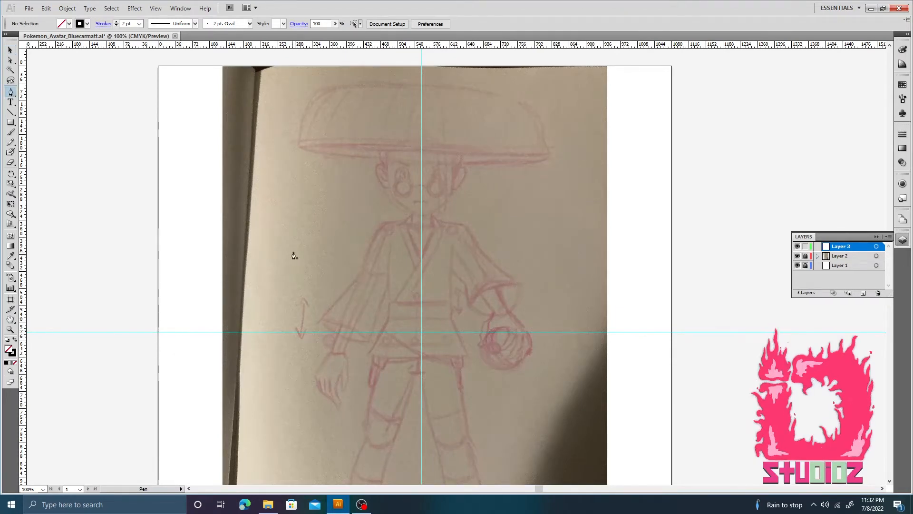
click(283, 206)
drag(318, 167, 361, 166)
drag(357, 204, 328, 260)
drag(373, 237, 349, 292)
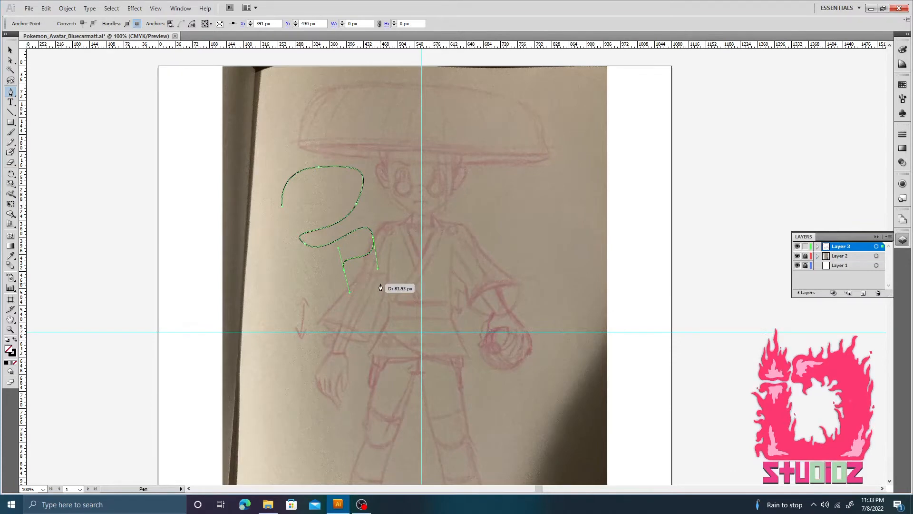
key(v)
click(361, 313)
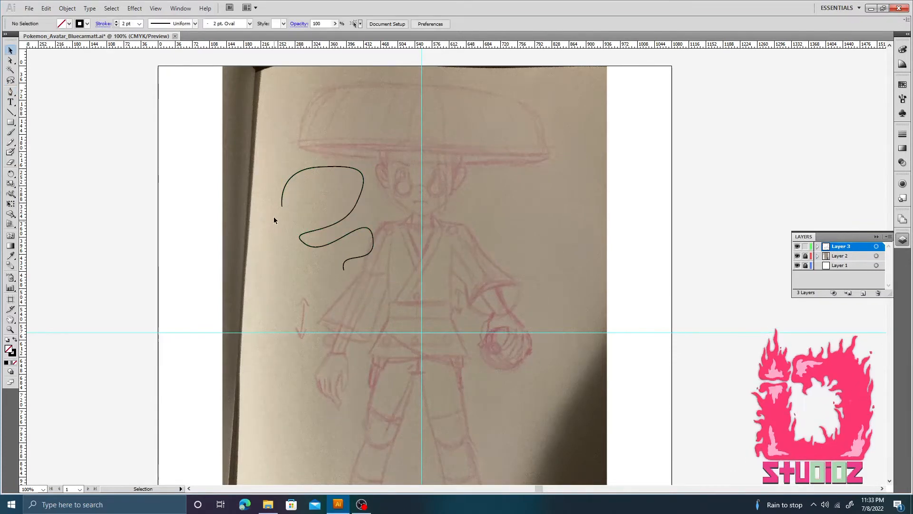
click(353, 214)
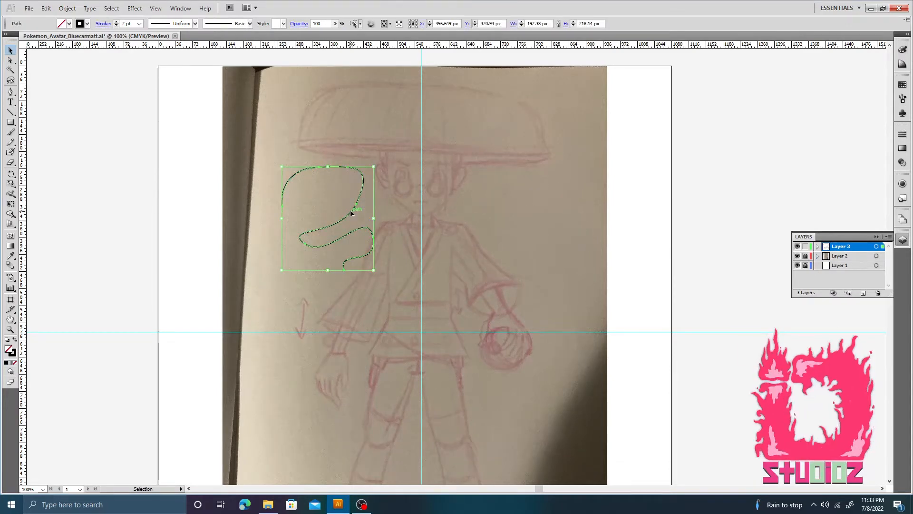
key(Delete)
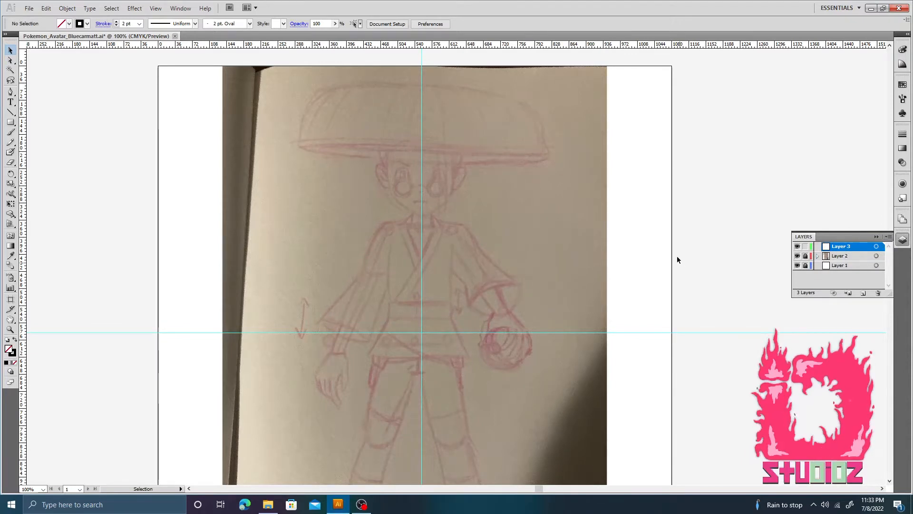
- Unlock Layer 2 and select its contents
click(806, 257)
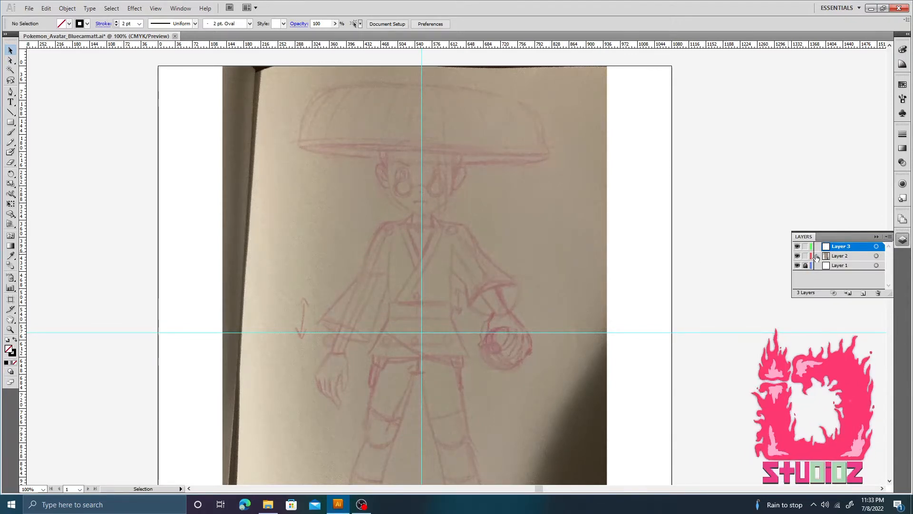
click(863, 257)
click(877, 256)
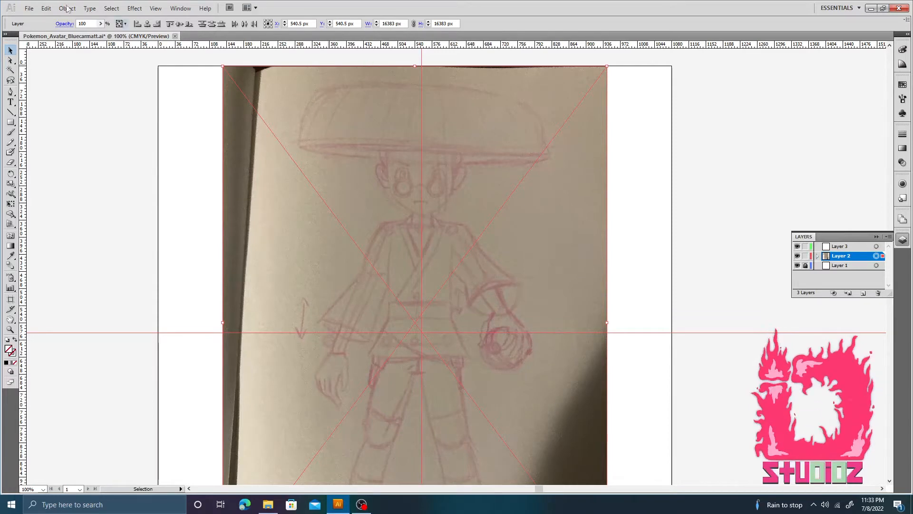
- Try adjusting the opacity of Layer 2 and of the linked sketch image, and toggle the layer's visibility
click(100, 24)
mouse_move(99, 31)
mouse_down()
mouse_move(87, 34)
mouse_move(113, 29)
mouse_up()
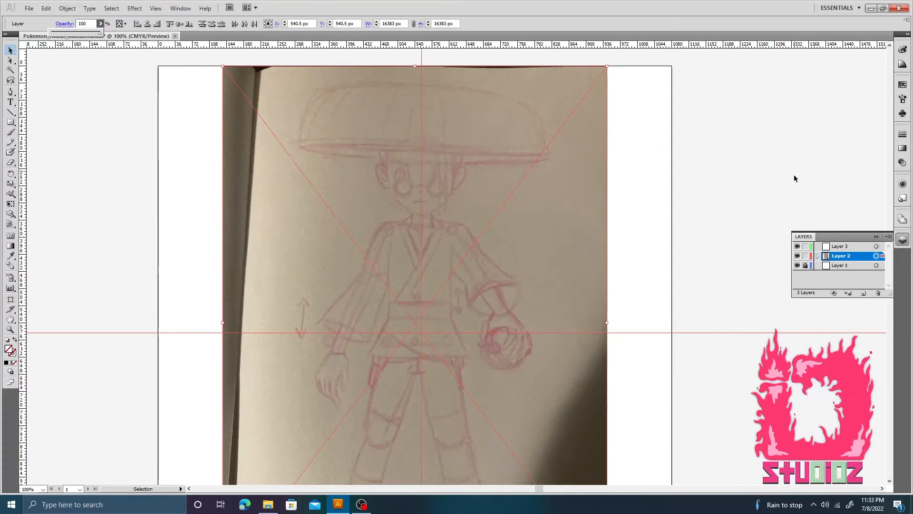
click(835, 255)
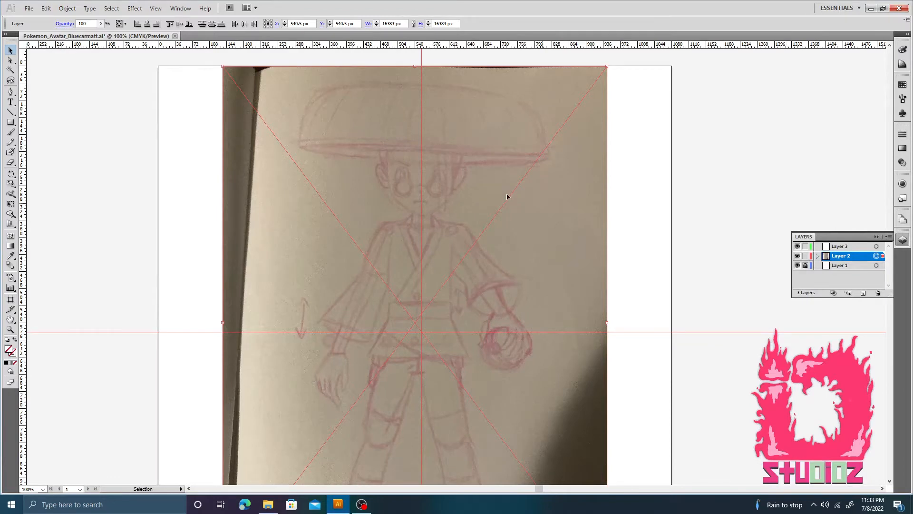
click(557, 133)
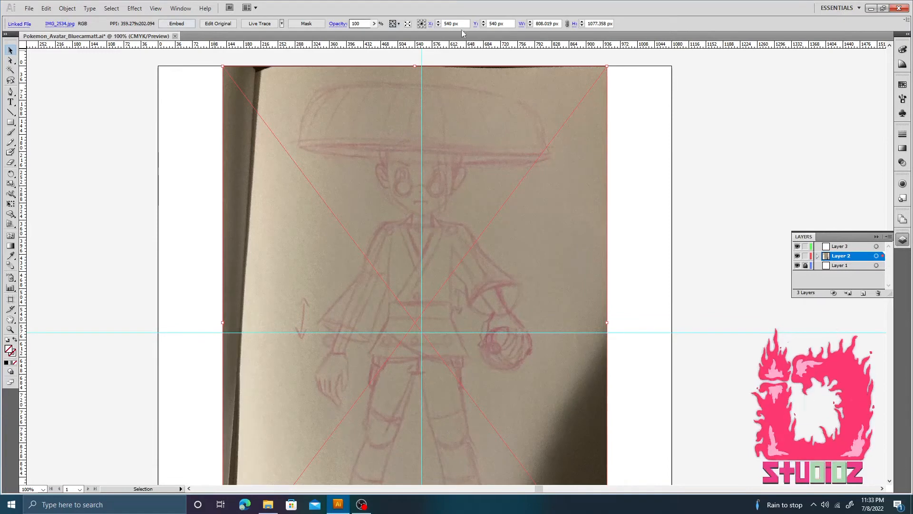
click(374, 23)
mouse_move(373, 36)
mouse_down()
mouse_move(340, 37)
mouse_move(383, 39)
mouse_up()
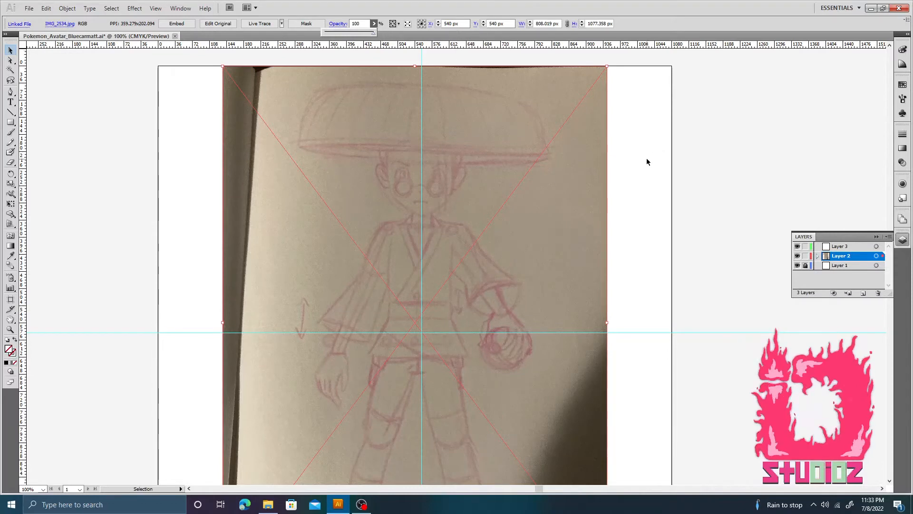
click(628, 182)
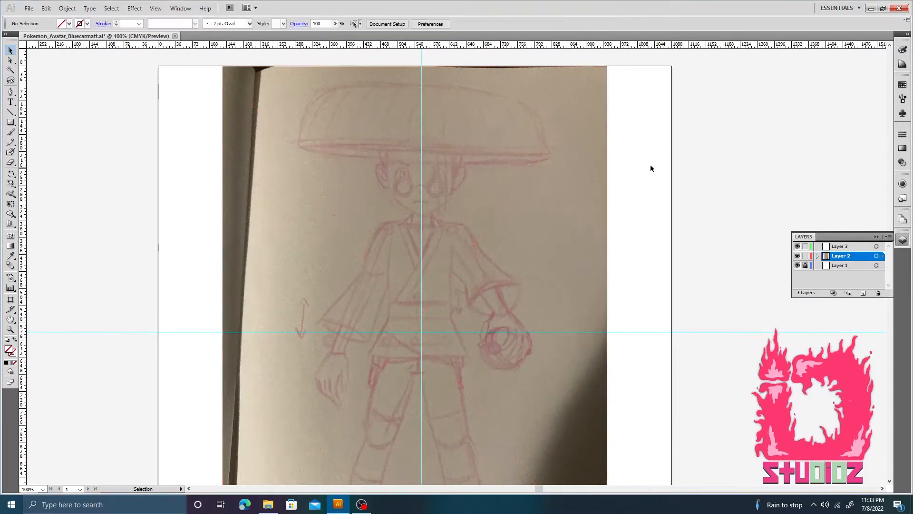
click(798, 257)
click(798, 257)
- Select the linked sketch image and set its opacity to 75%
click(245, 112)
click(374, 23)
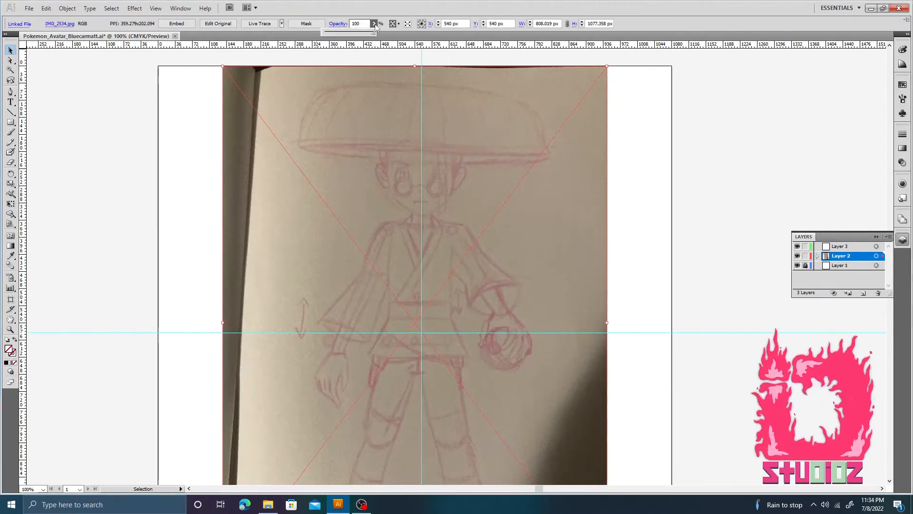
mouse_move(369, 33)
mouse_down()
mouse_move(346, 36)
mouse_move(360, 36)
mouse_up()
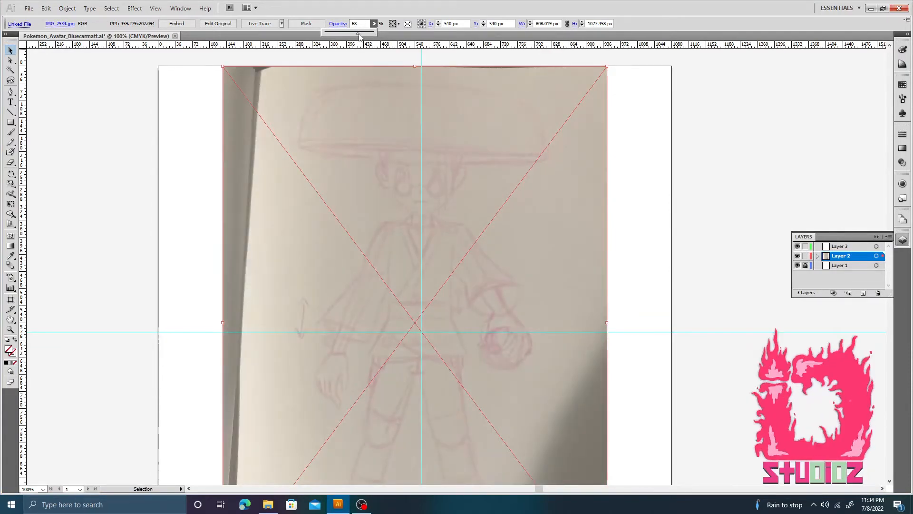
drag(360, 36, 363, 39)
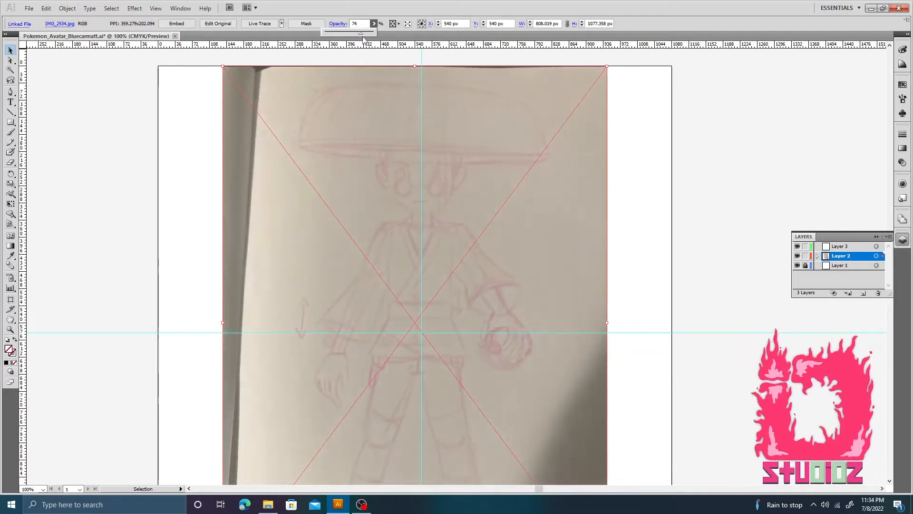
drag(362, 36, 365, 35)
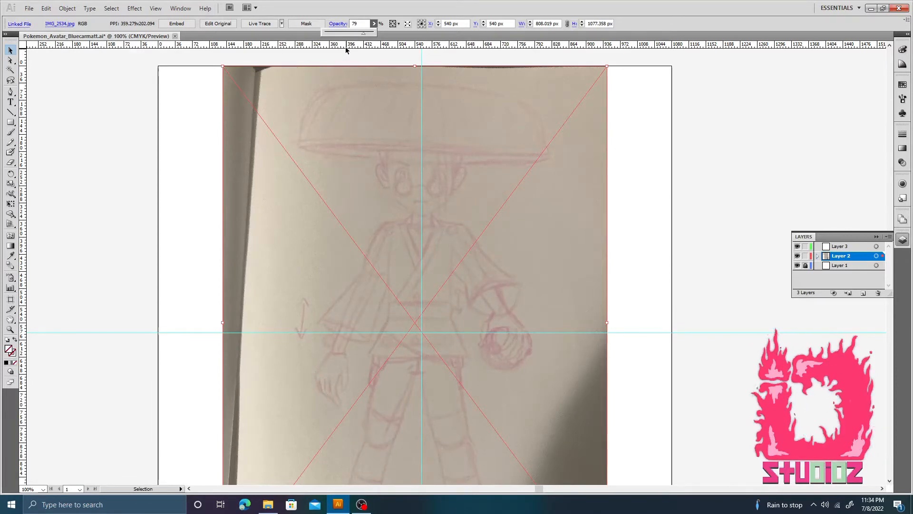
drag(369, 37, 362, 38)
- Lock Layer 2 and make Layer 3 the active layer
click(804, 257)
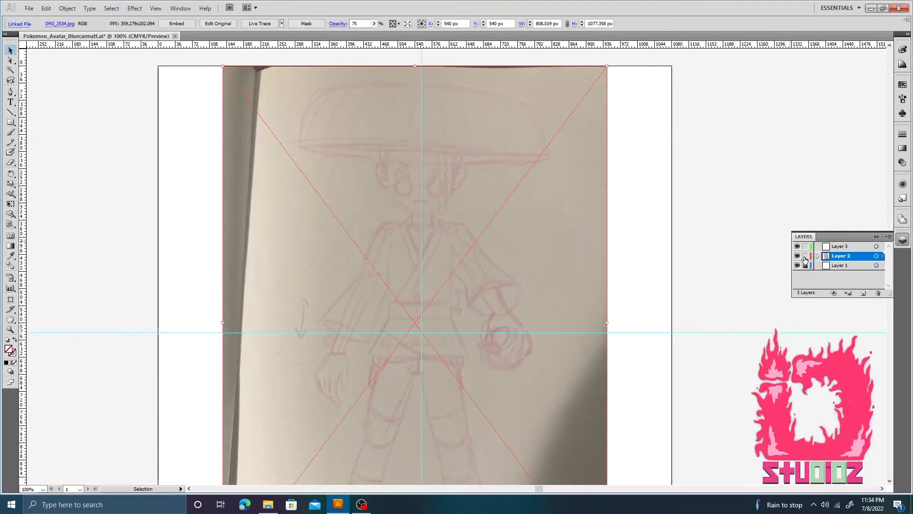
click(806, 257)
click(840, 247)
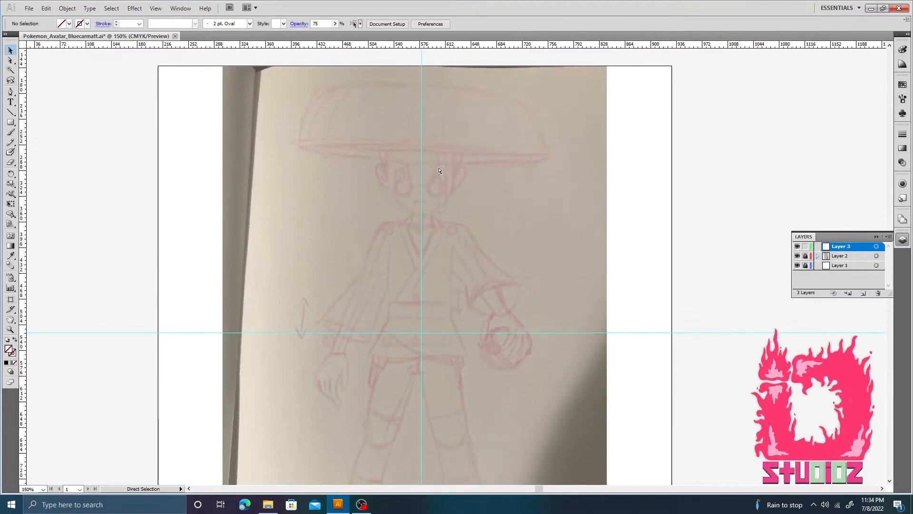
- Start a Pen tool path down the left side of the face, from hat brim to cheek, and give it a black stroke
key(ctrl+plus)
key(ctrl+plus)
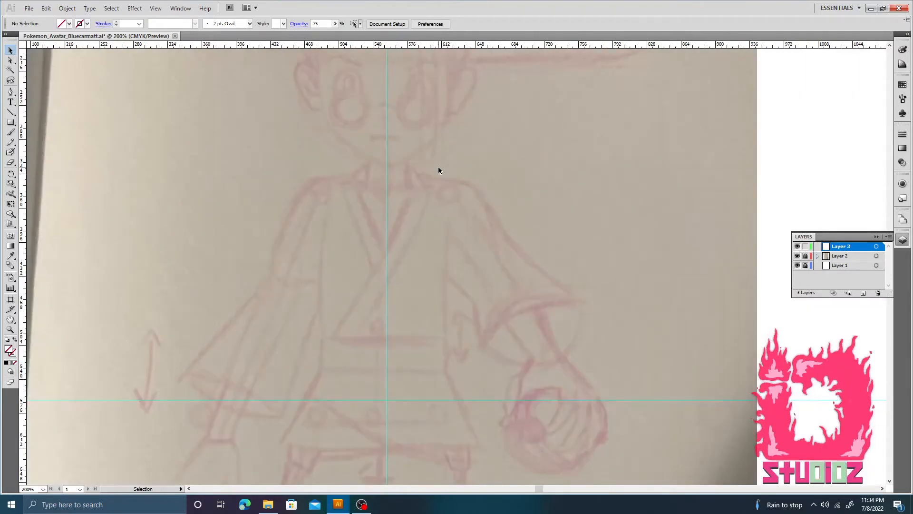
key(ctrl+plus)
drag(438, 167, 460, 401)
key(p)
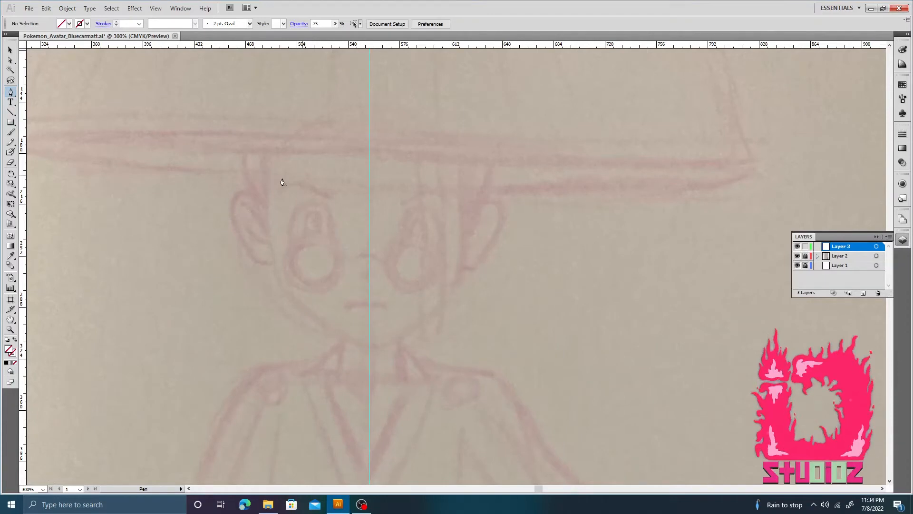
click(266, 152)
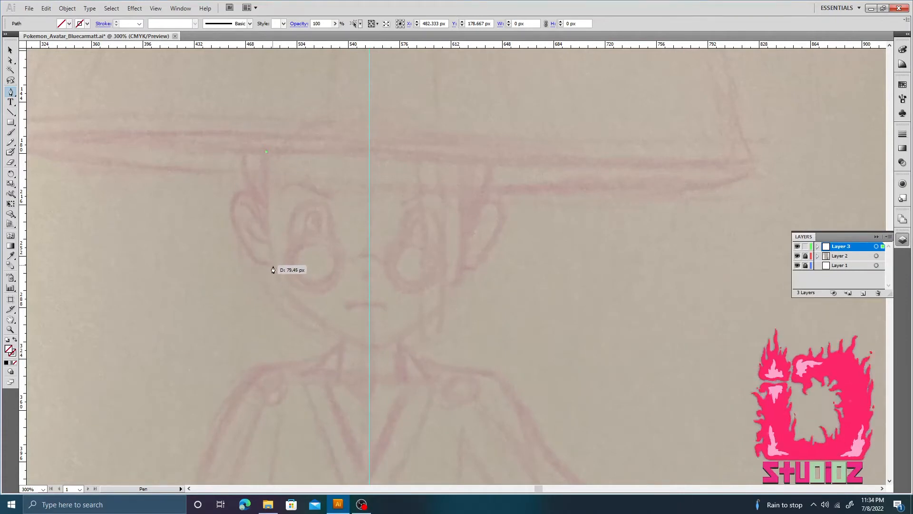
click(272, 266)
drag(275, 279, 281, 286)
click(281, 295)
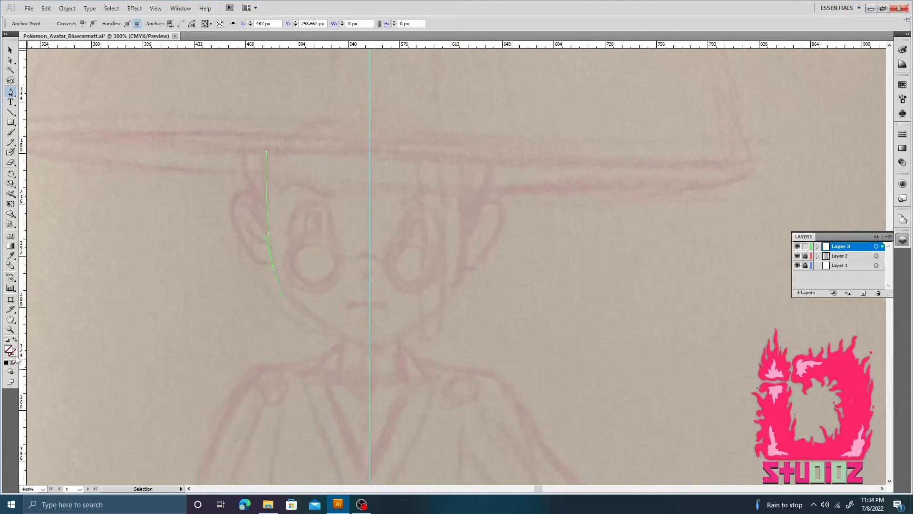
click(6, 363)
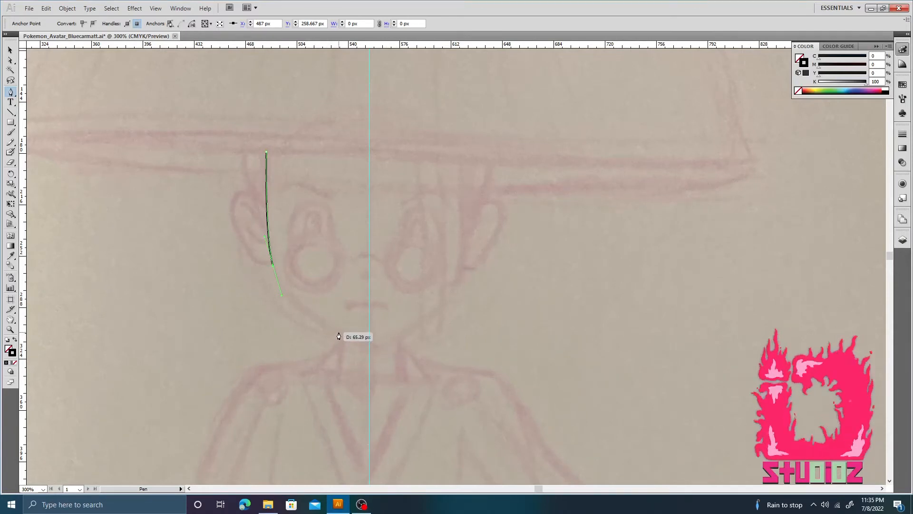
- Continue the face outline along the jaw to the chin at the vertical guide, and deselect the path
drag(338, 333, 373, 354)
drag(371, 350, 366, 350)
drag(366, 348, 367, 349)
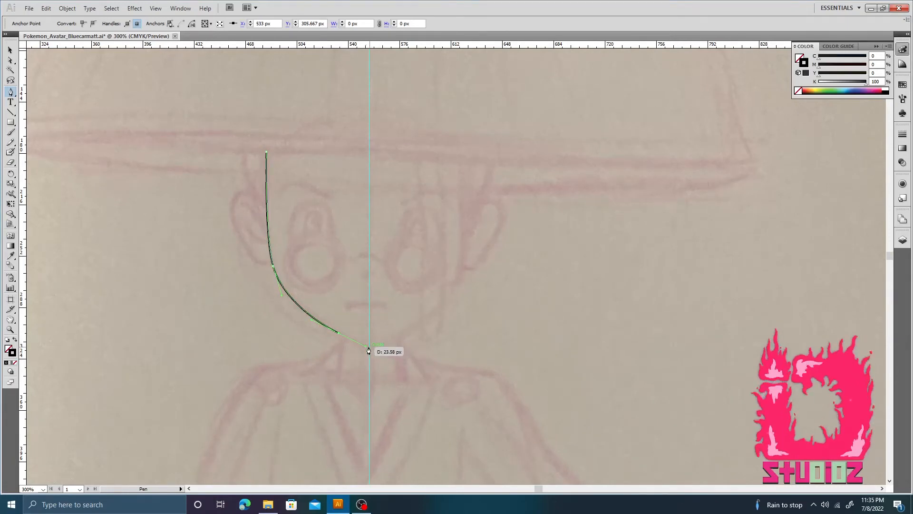
drag(368, 347, 375, 349)
key(v)
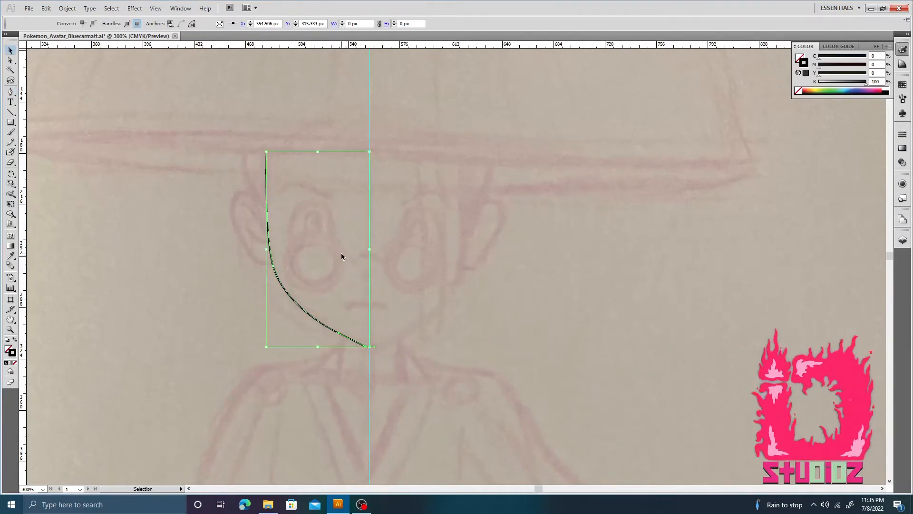
click(342, 252)
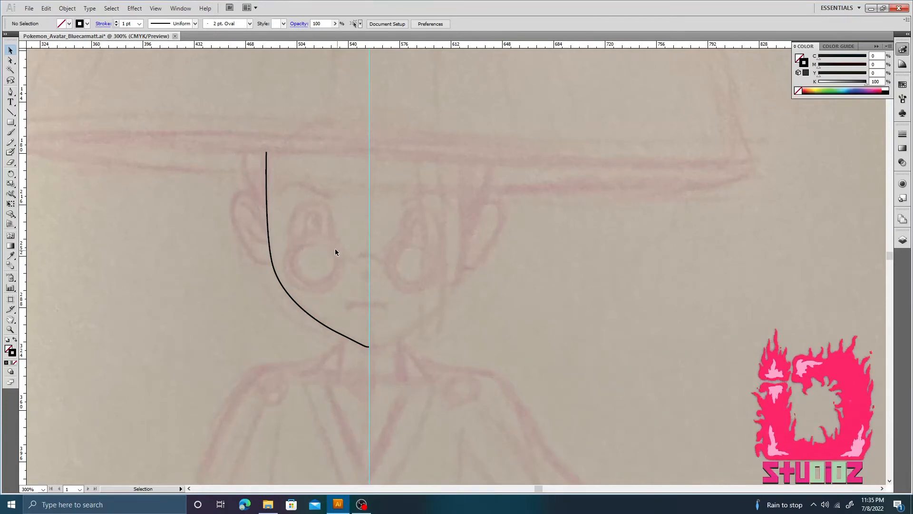
- Undo the whole traced face outline
key(ctrl+z)
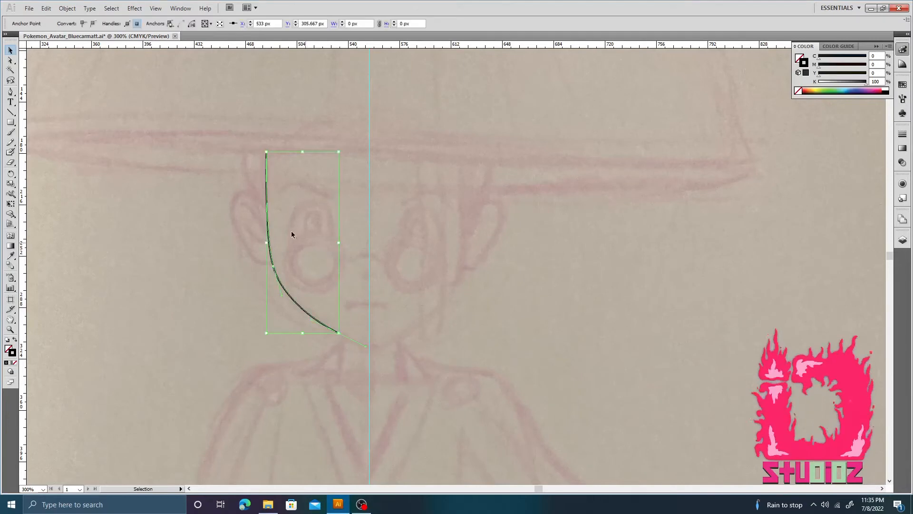
key(ctrl+z)
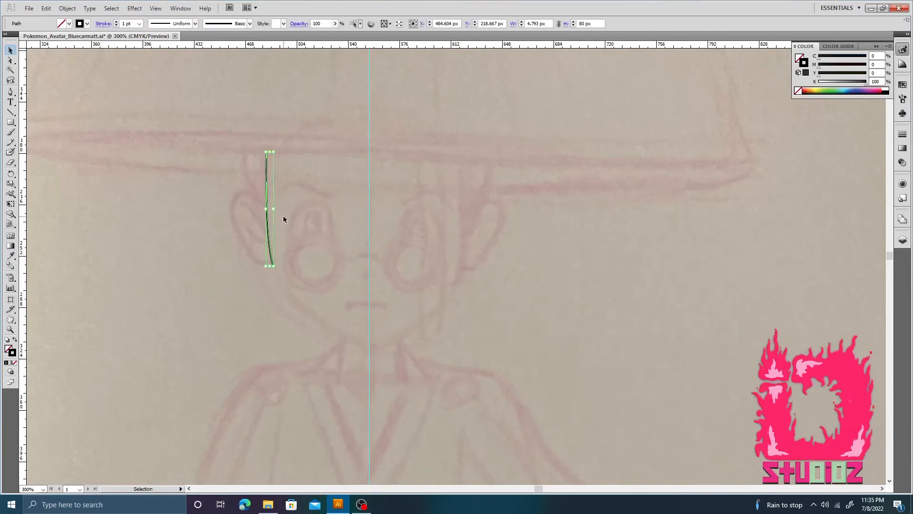
key(ctrl+z)
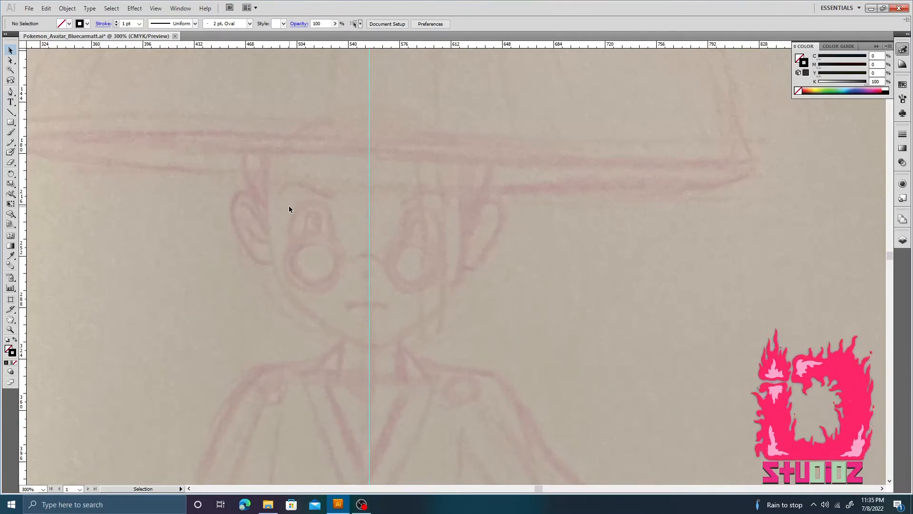
- Zoom to 400% and trace the left face outline again with the Pen tool, from the hat brim past the cheek to the chin
key(p)
key(ctrl+plus)
key(space)
drag(196, 168, 238, 162)
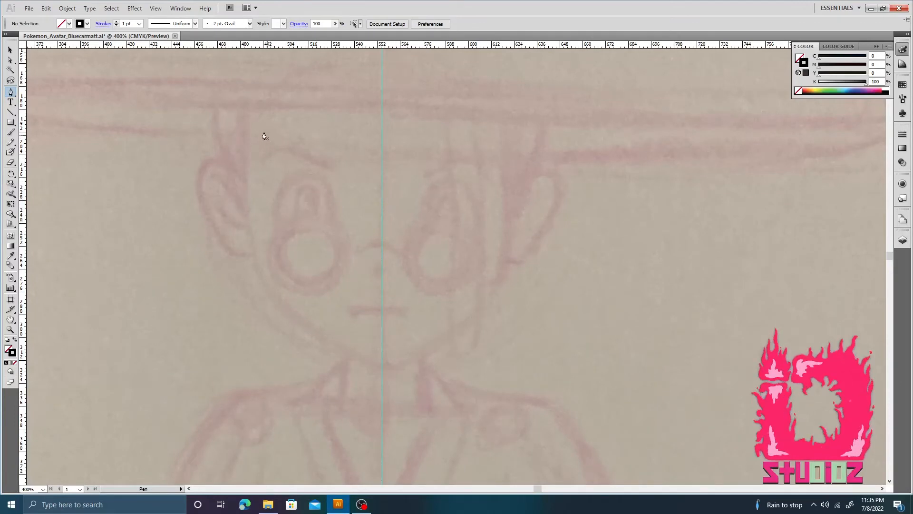
click(245, 107)
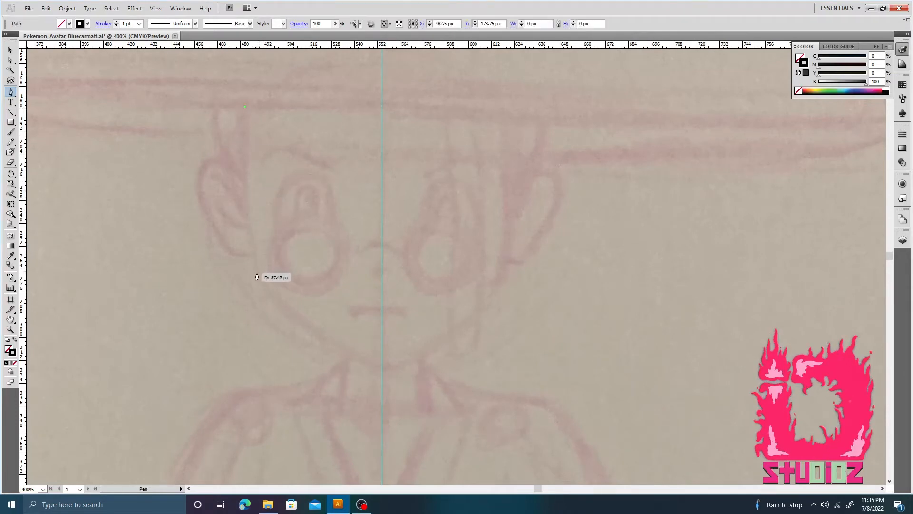
drag(256, 272, 264, 294)
drag(274, 318, 270, 318)
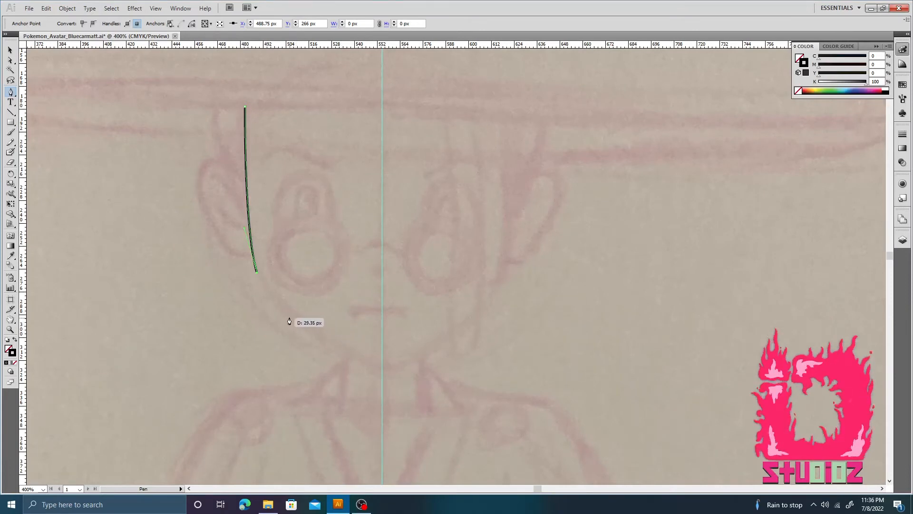
drag(293, 315, 320, 331)
drag(320, 331, 320, 332)
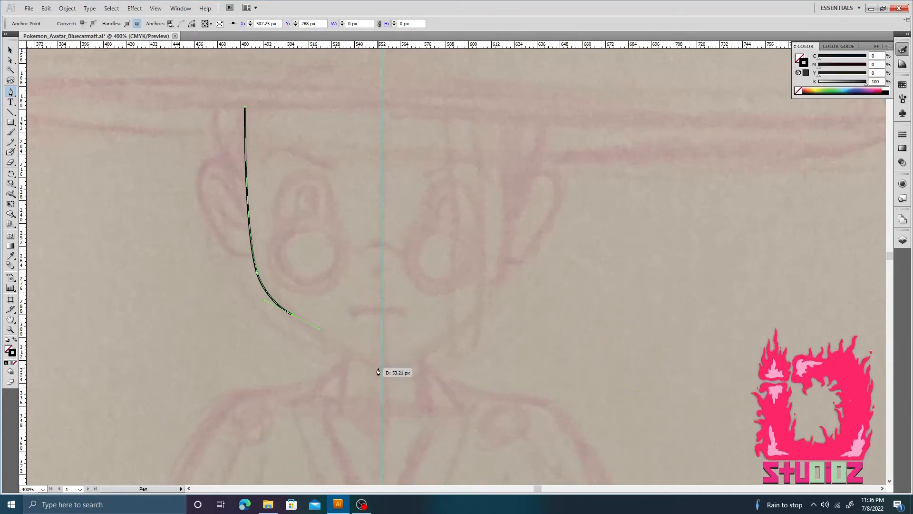
drag(379, 368, 400, 370)
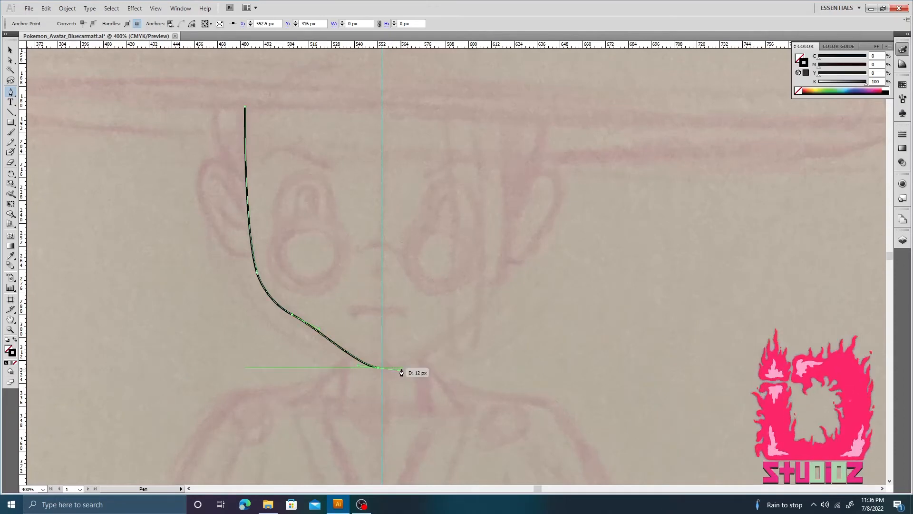
- Undo the second face outline back to its first anchor point at the hat brim
key(ctrl)
key(ctrl+z)
key(ctrl+z)
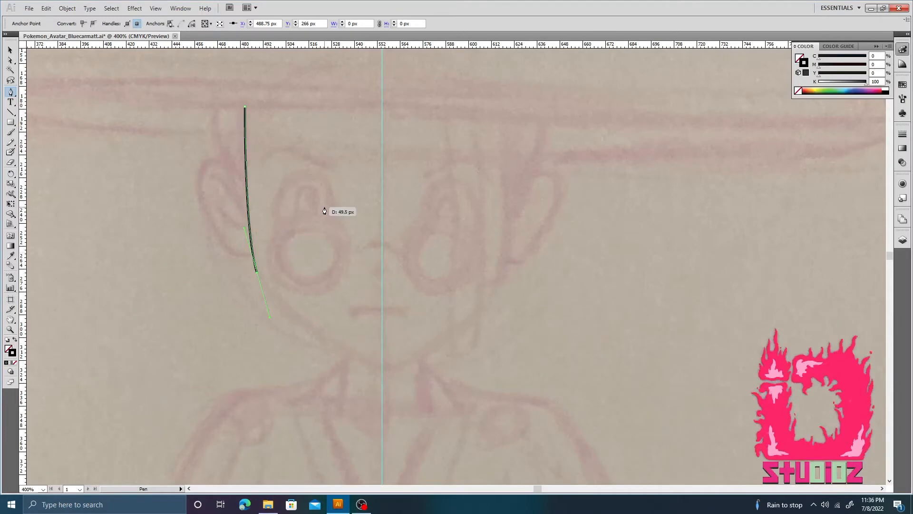
key(ctrl+z)
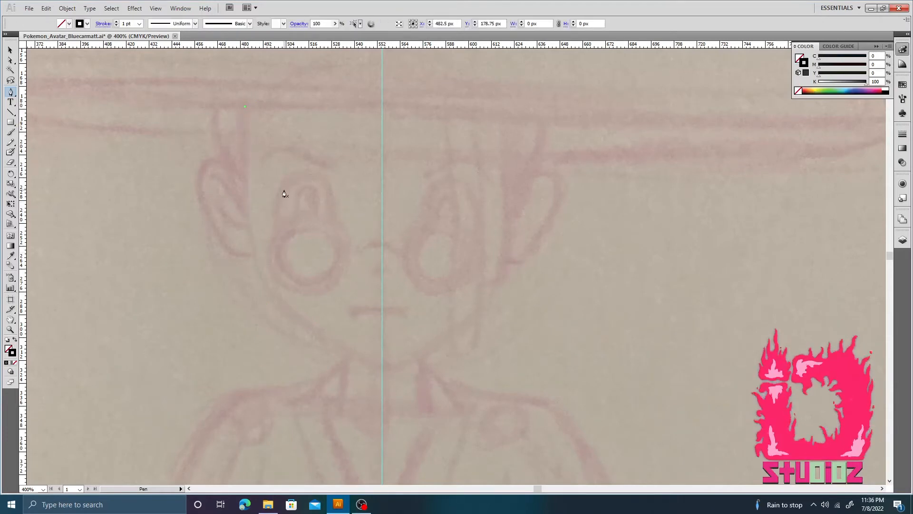
key(ctrl+z)
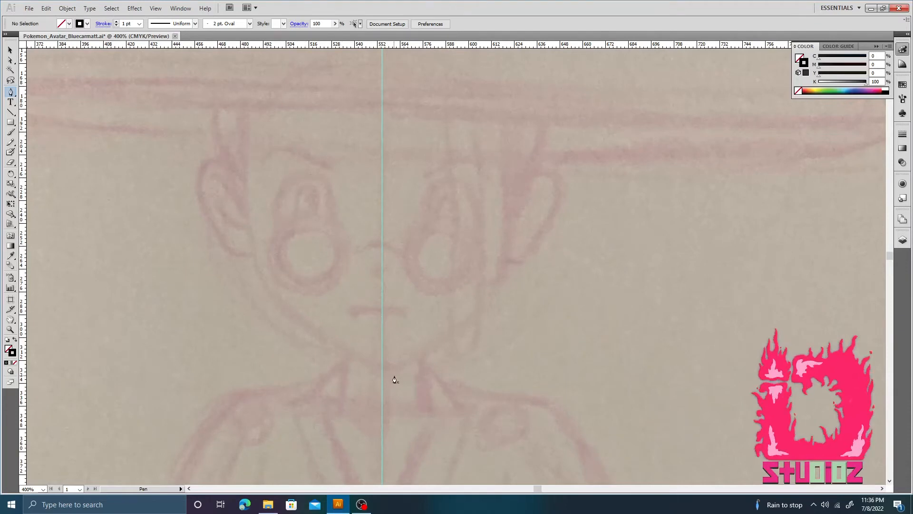
- Try starting the face outline from the chin with a short curved segment across the vertical guide, undoing each attempt
drag(394, 372, 365, 366)
key(ctrl+z)
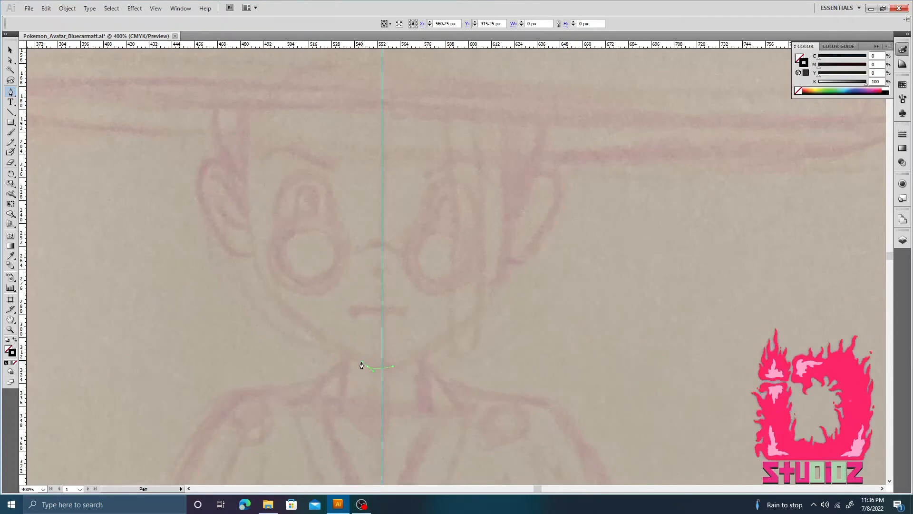
drag(380, 368, 364, 365)
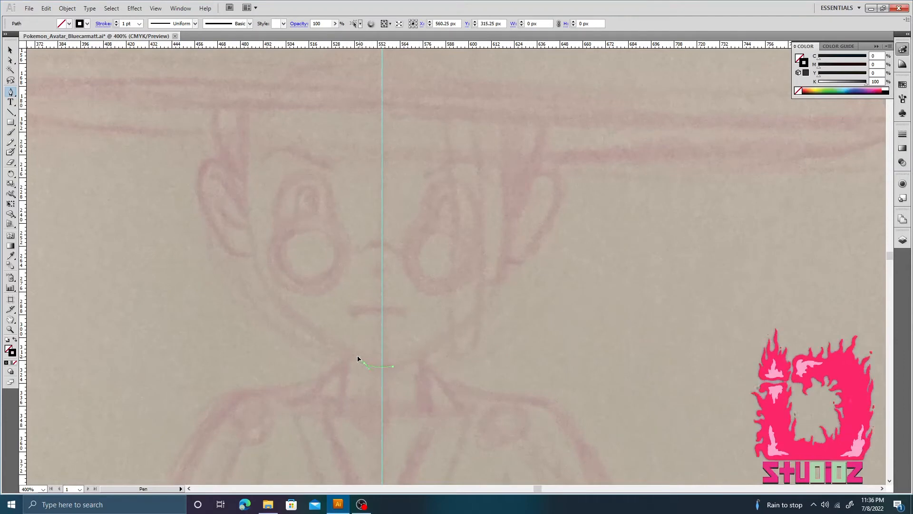
drag(353, 357, 363, 365)
drag(362, 363, 301, 337)
key(ctrl+z)
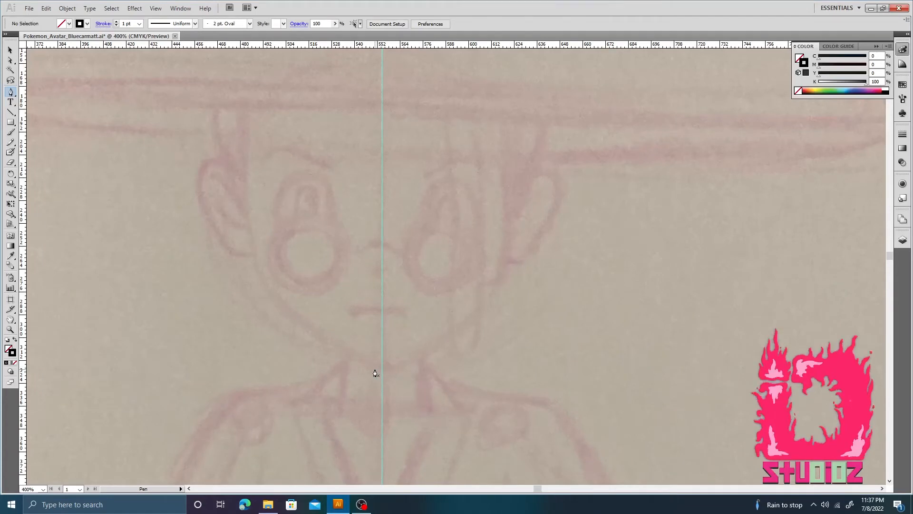
drag(372, 364, 404, 357)
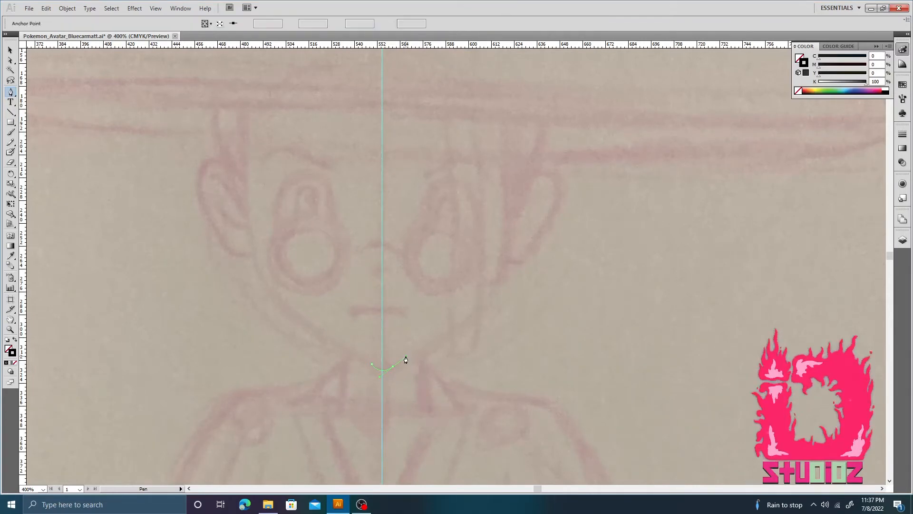
key(ctrl+z)
key(ctrl+z)
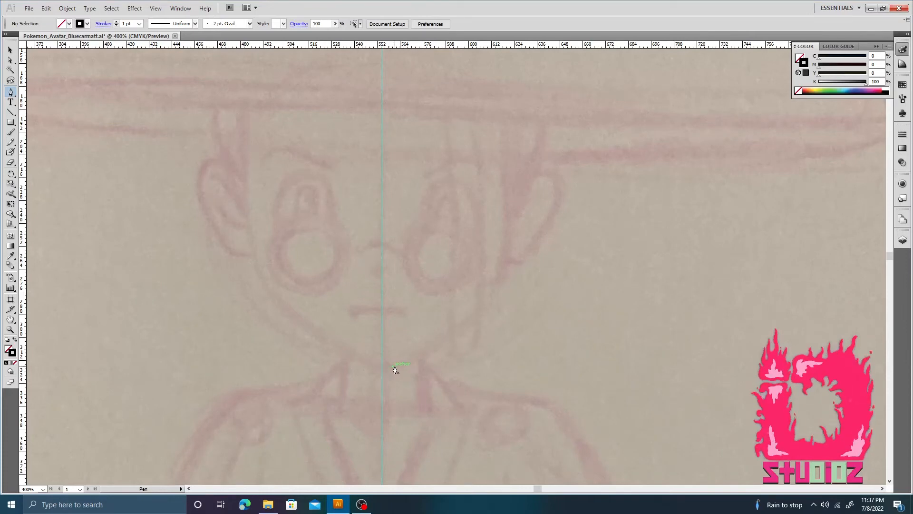
- Draw a short horizontal chin segment across the vertical guide and continue it as a curve up the left jawline
drag(383, 366, 392, 366)
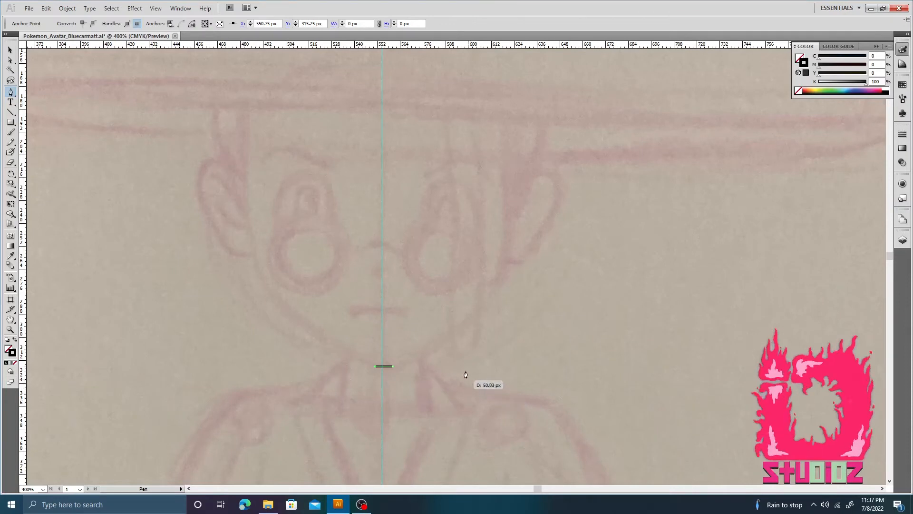
drag(273, 303, 220, 245)
key(ctrl+z)
drag(315, 336, 277, 308)
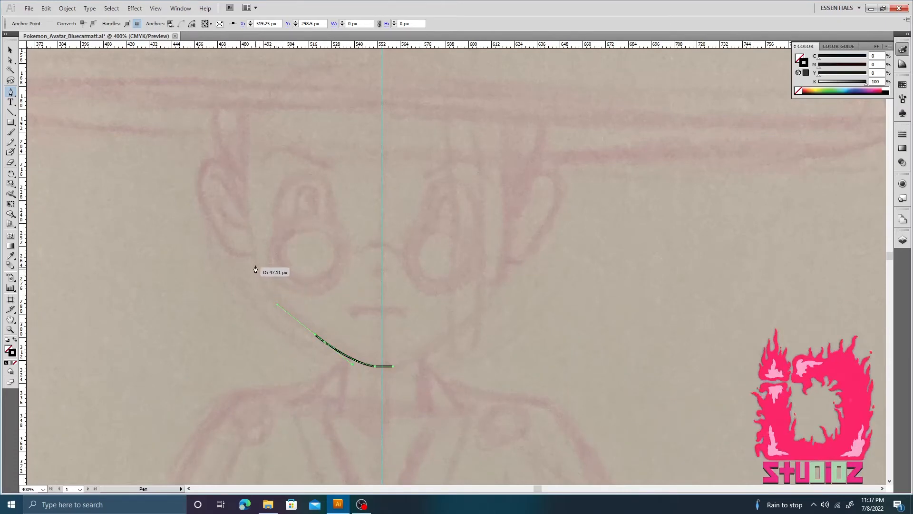
- Continue the outline from the jaw around the cheek and up the side of the face to the hat brim, and deselect it
drag(255, 264, 253, 244)
drag(253, 244, 255, 239)
key(ctrl+z)
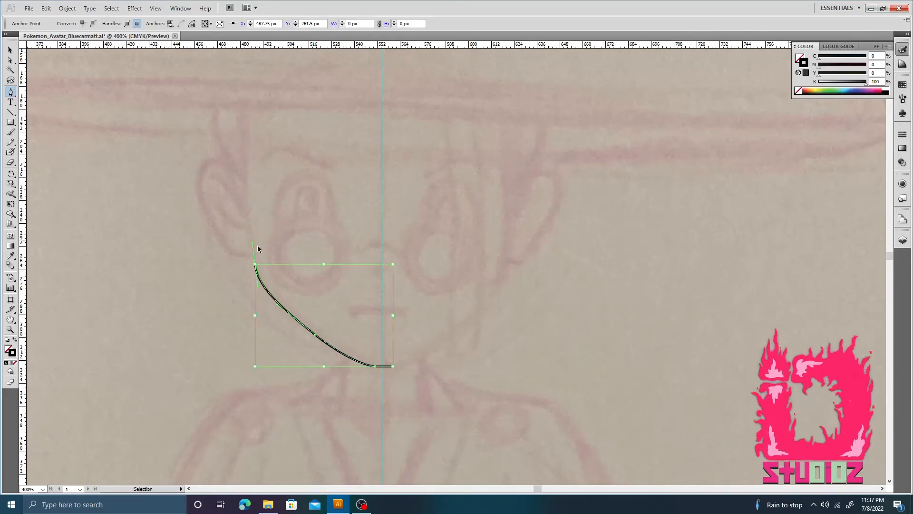
drag(254, 256, 251, 231)
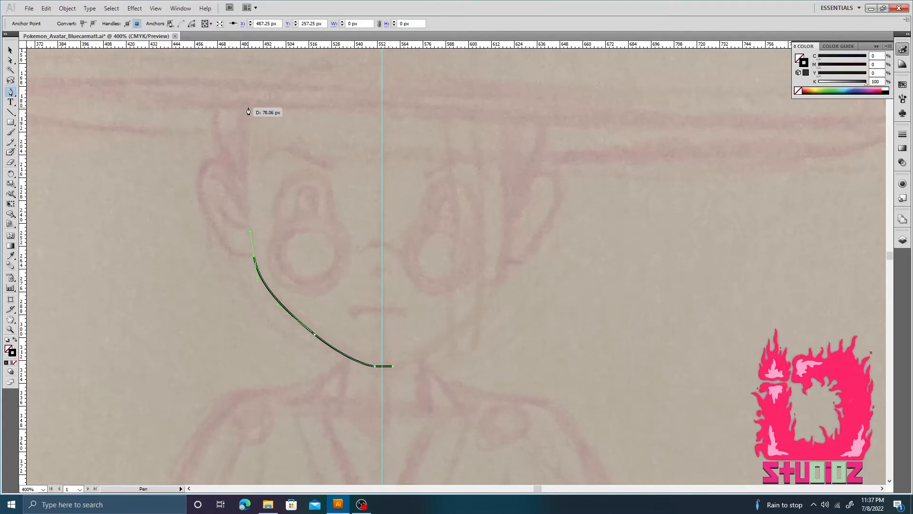
drag(248, 105, 257, 74)
key(v)
click(307, 140)
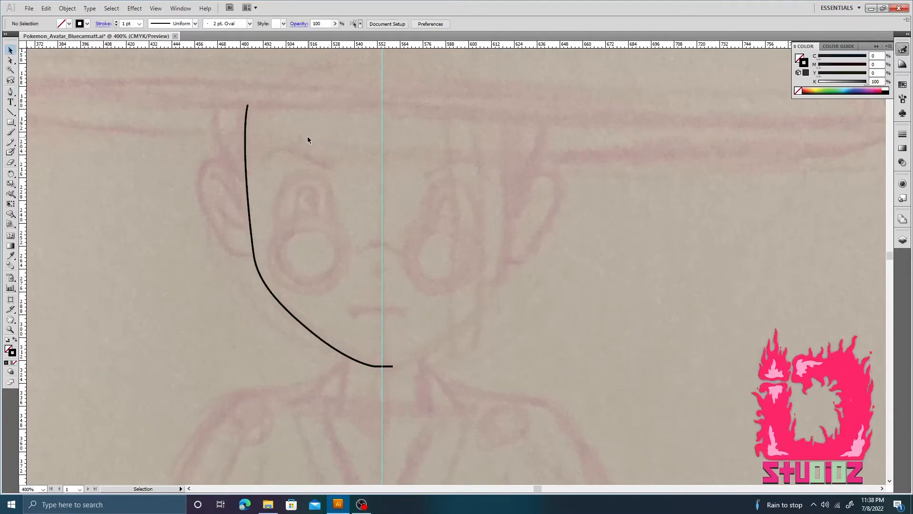
- Select the anchor point at the hat-brim end of the face outline and nudge it slightly upward
key(a)
drag(233, 91, 287, 124)
key(Up)
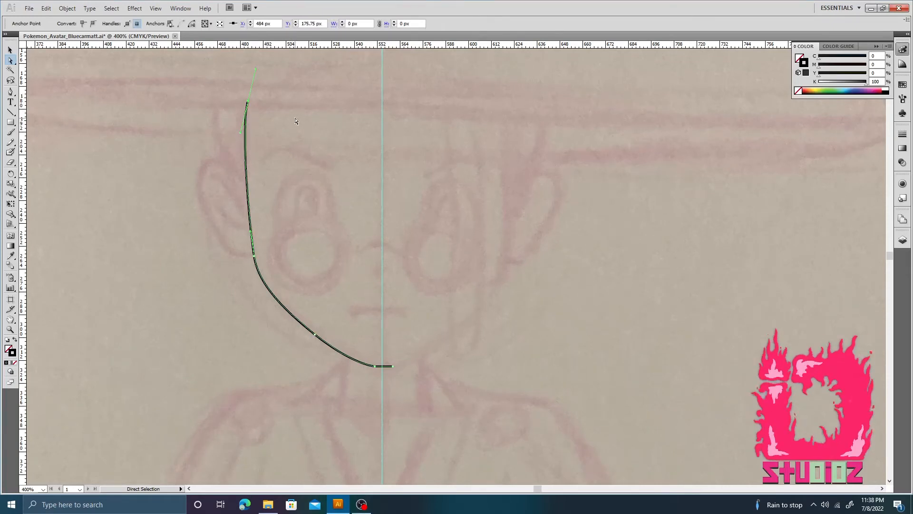
click(296, 121)
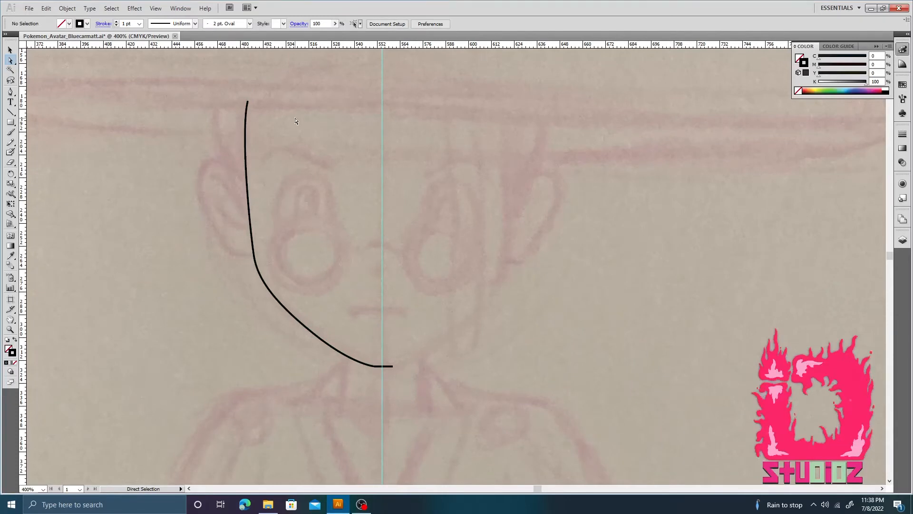
- Add an anchor point just below the outline's hat-brim end and delete the end anchor above it to trim the line
key(p)
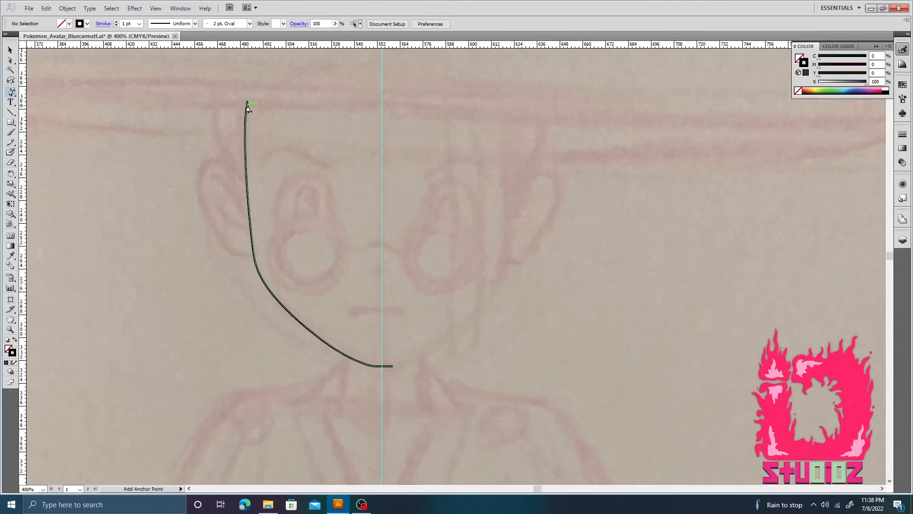
click(245, 109)
key(v)
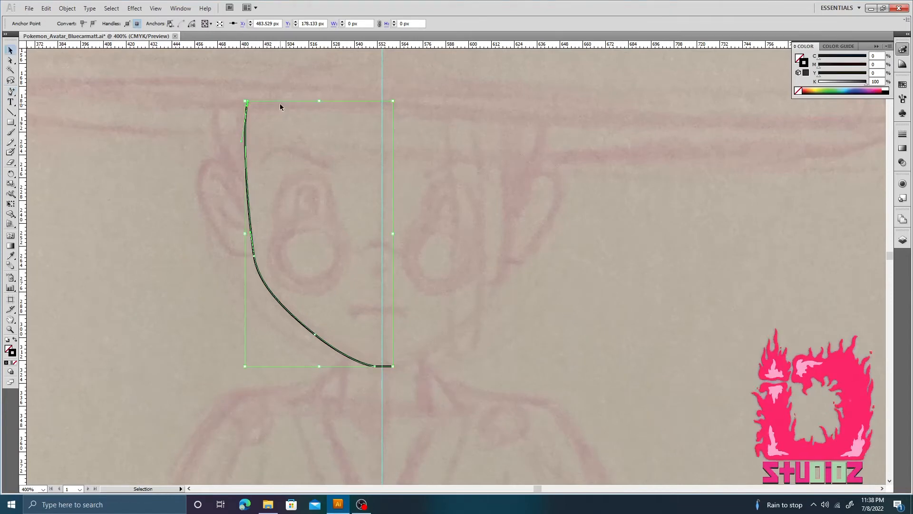
click(273, 123)
key(a)
click(248, 102)
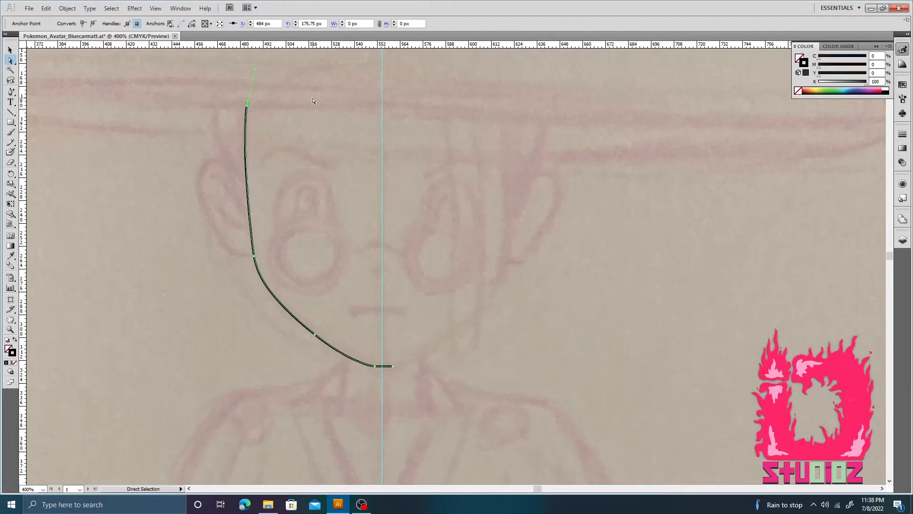
key(ctrl+a)
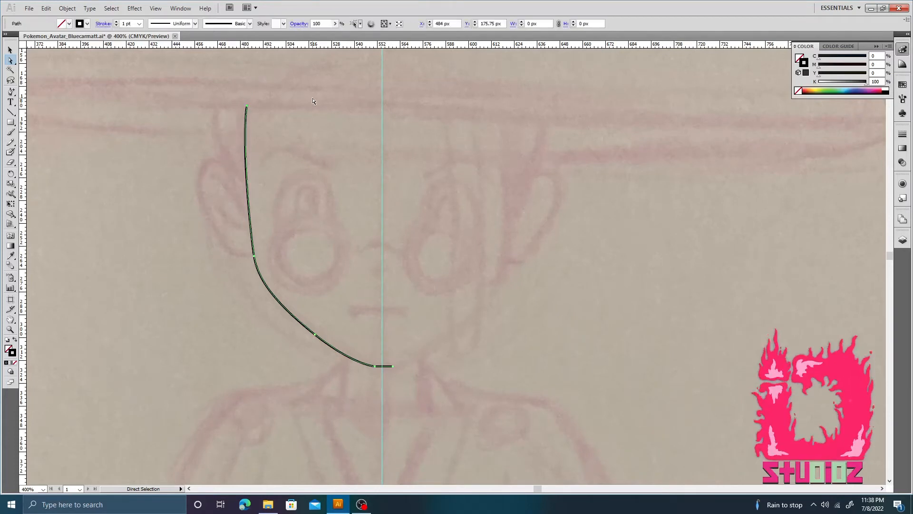
- Deselect the face outline and trace the left ear as a curve from the face line around to the jaw, ending on the face line
key(v)
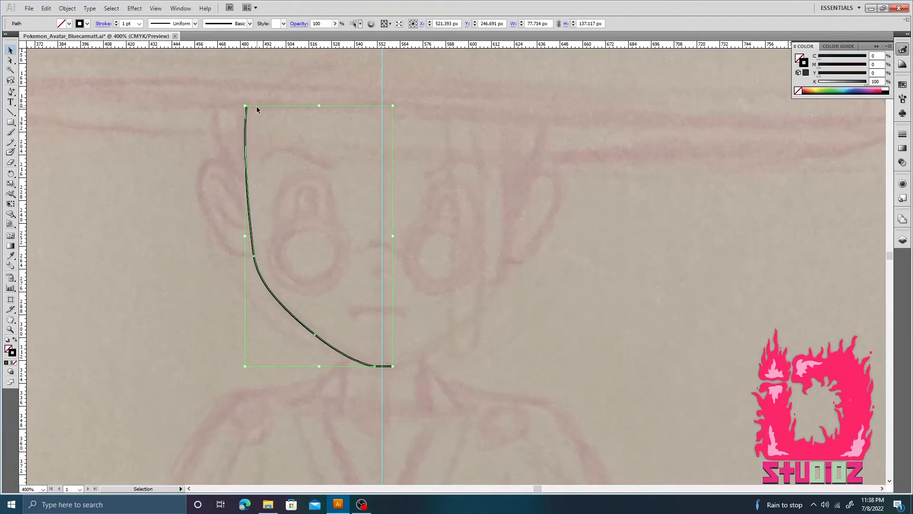
click(256, 106)
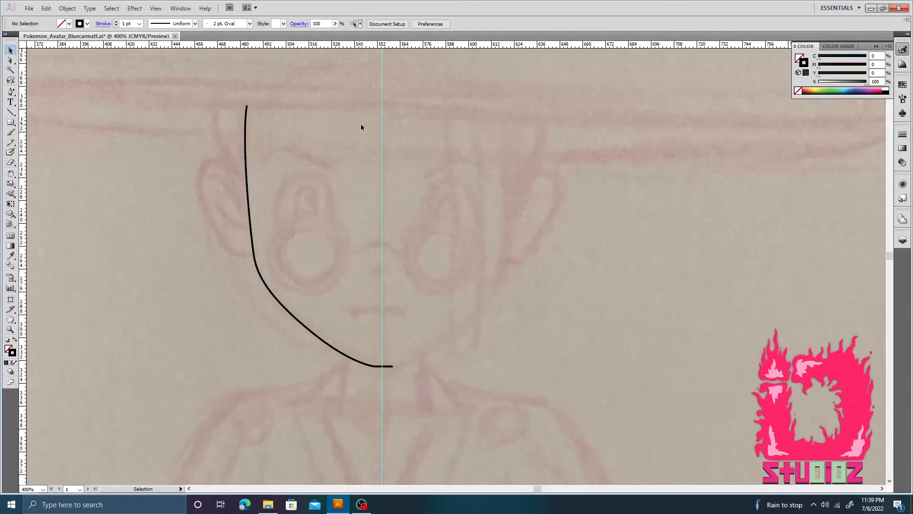
key(p)
ctrl+click(247, 190)
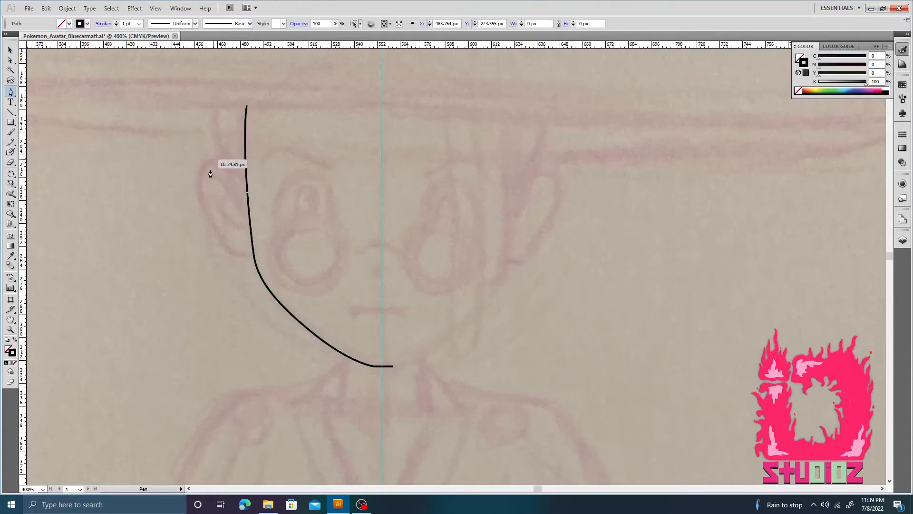
drag(215, 163, 190, 162)
drag(199, 199, 203, 212)
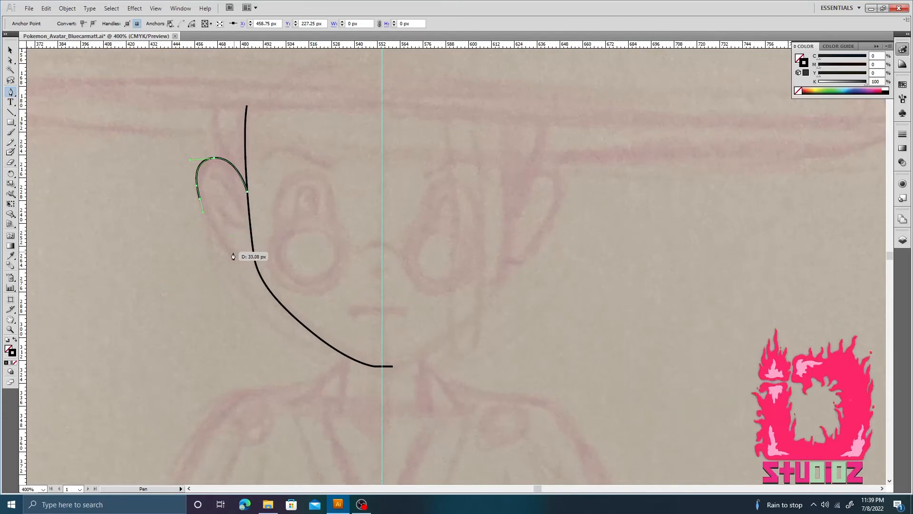
drag(231, 254, 243, 257)
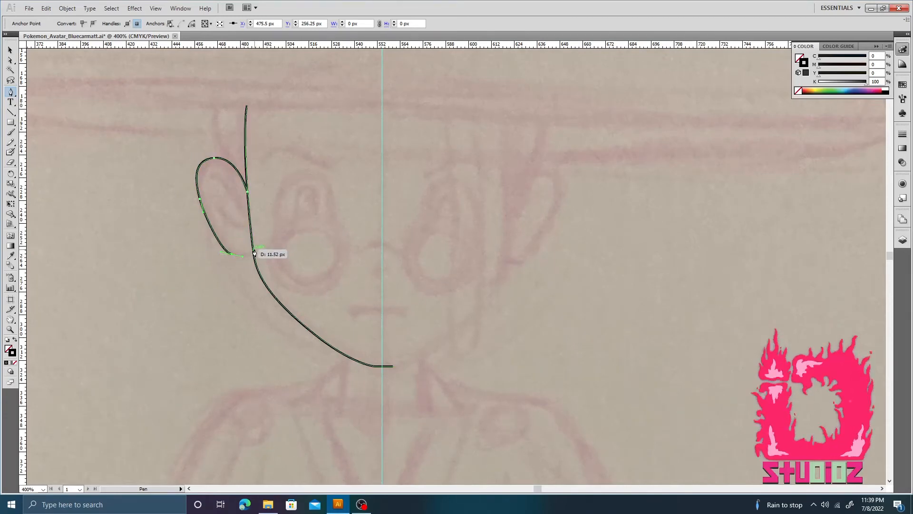
drag(254, 253, 252, 243)
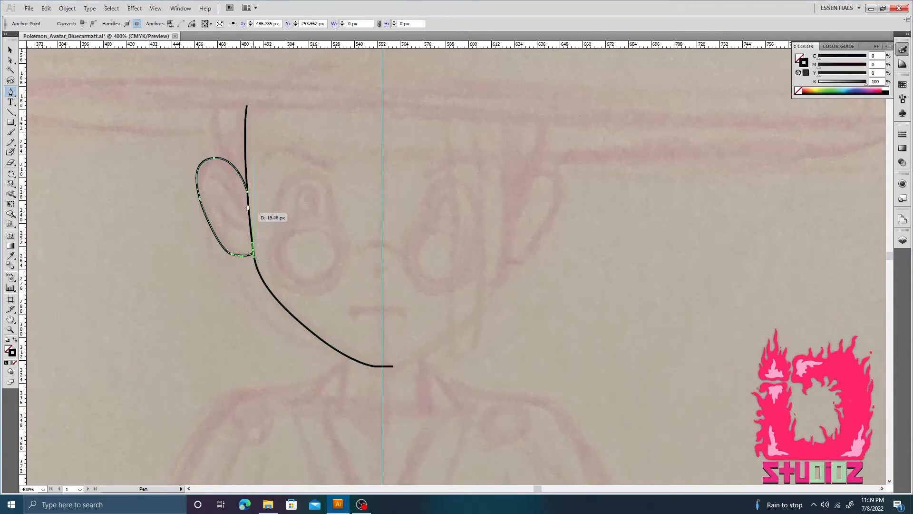
key(v)
click(224, 196)
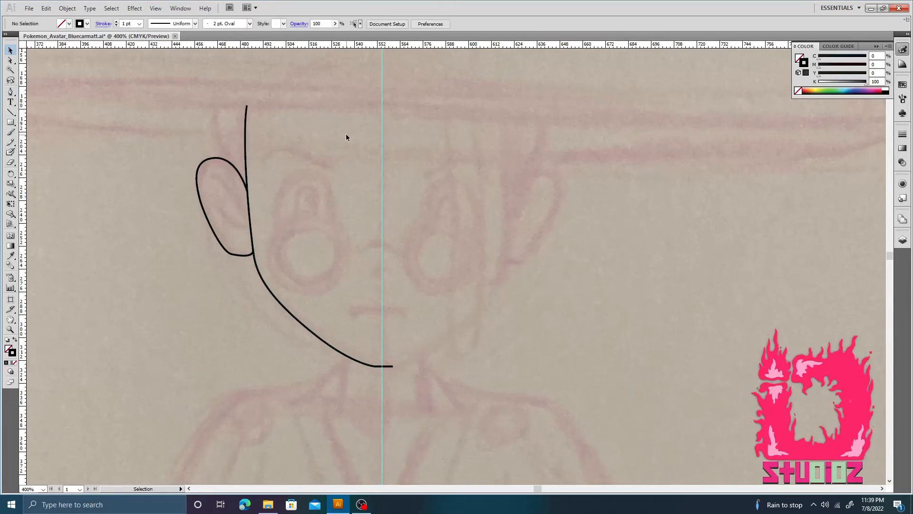
- Select the anchor point at the ear outline's lower edge, nudge it slightly sideways, and deselect it
key(a)
click(232, 254)
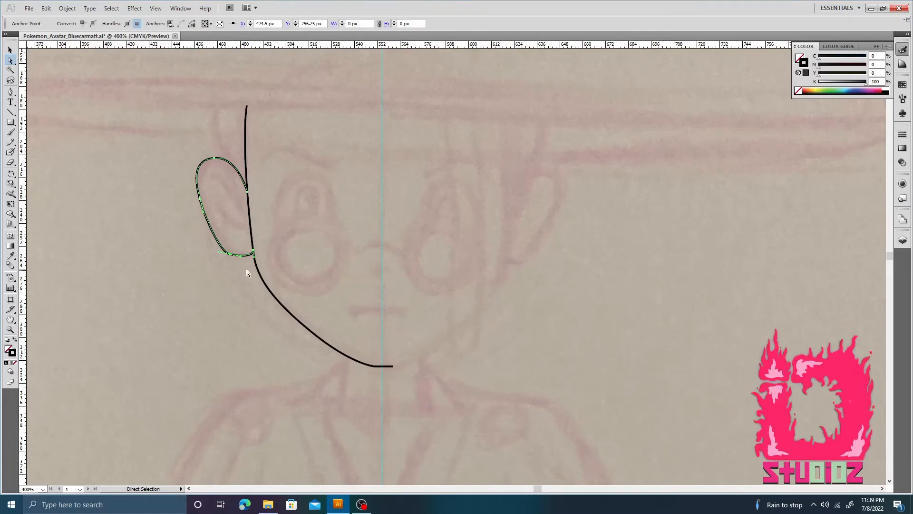
key(Right)
click(298, 211)
- Add an anchor point on the ear outline just past its top, on the side facing the head
key(space)
drag(318, 152, 313, 186)
key(p)
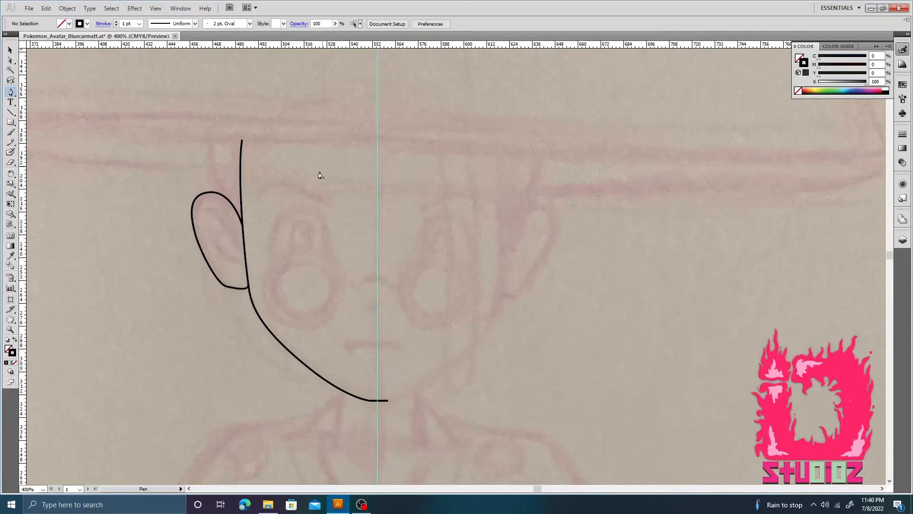
click(220, 195)
key(v)
click(233, 228)
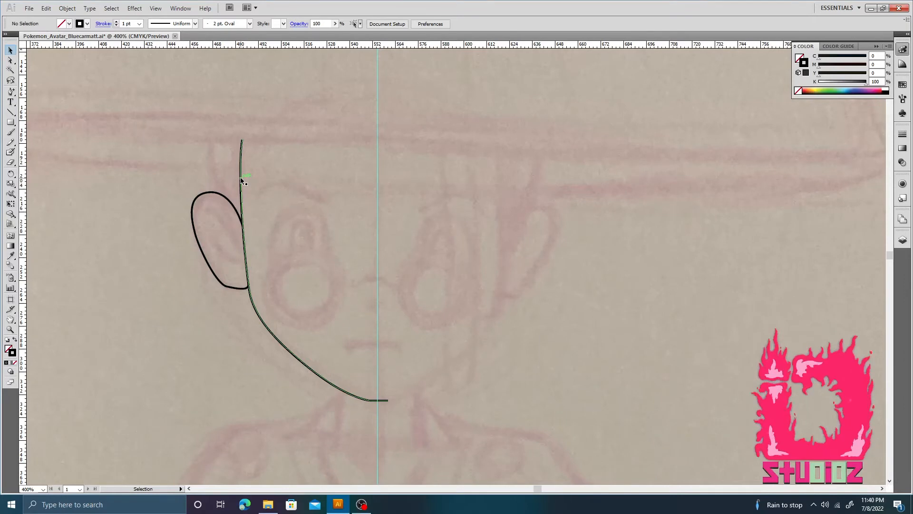
- Isolate the ear path, delete its upper end anchor on the face line to open the outline, and exit isolation
double_click(219, 195)
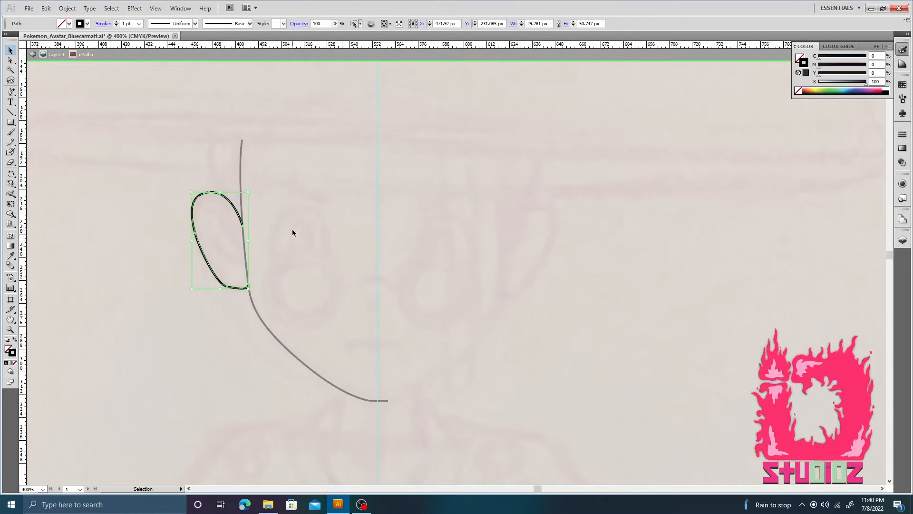
click(292, 229)
key(a)
click(247, 230)
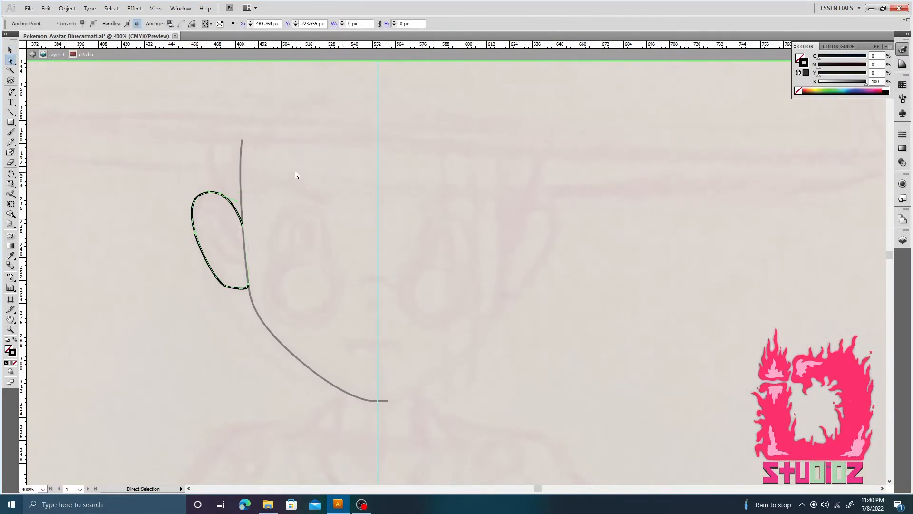
key(Delete)
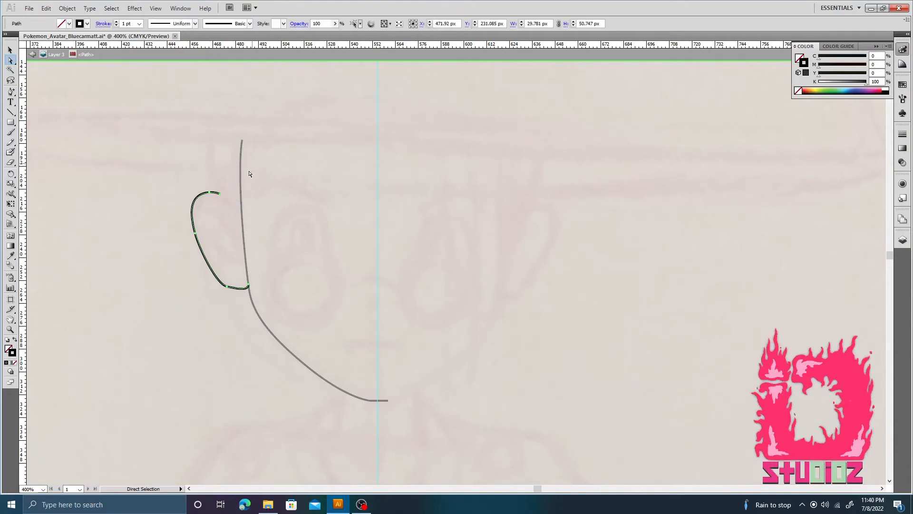
key(v)
double_click(265, 174)
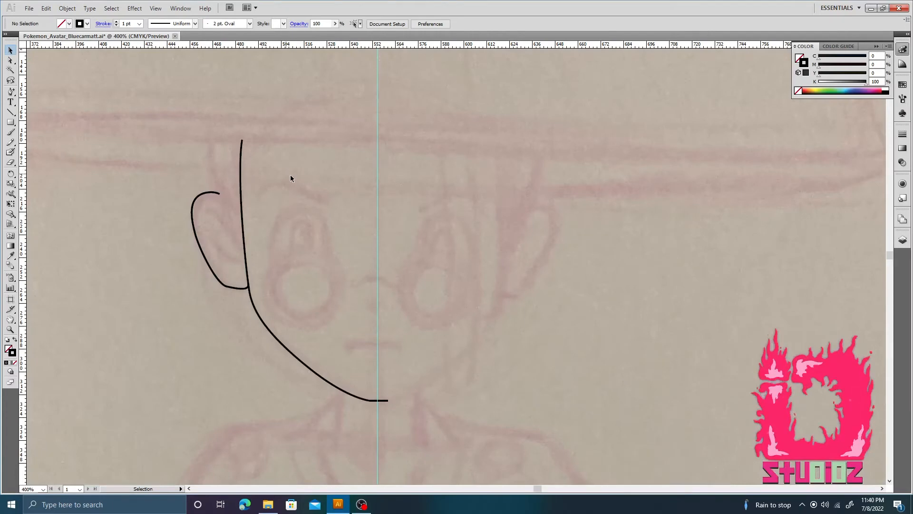
- Trace the sideburn edge from the hat brim past the top of the ear to the face line, and deselect it
key(p)
drag(214, 140, 239, 227)
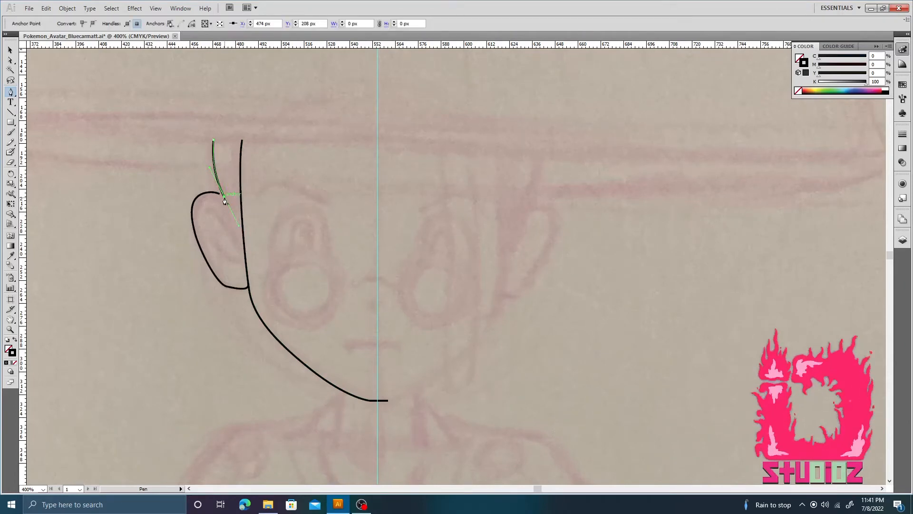
click(228, 203)
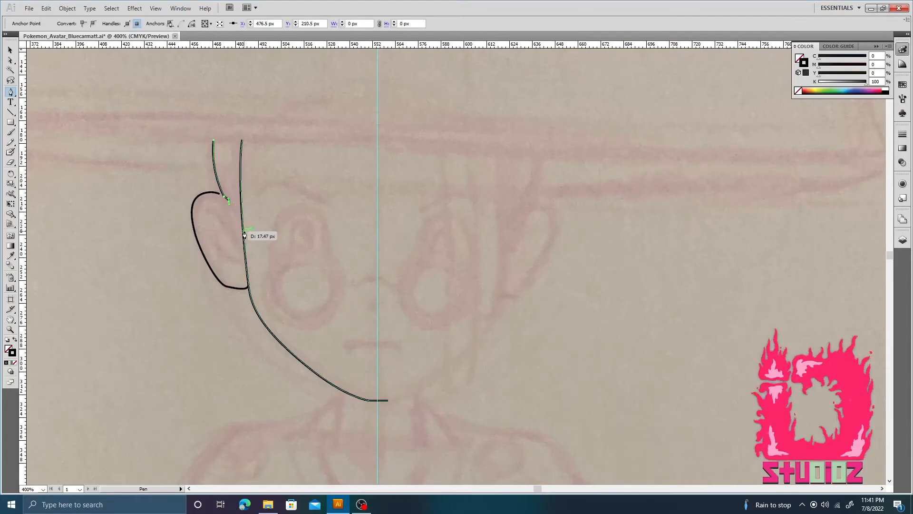
drag(243, 222, 243, 228)
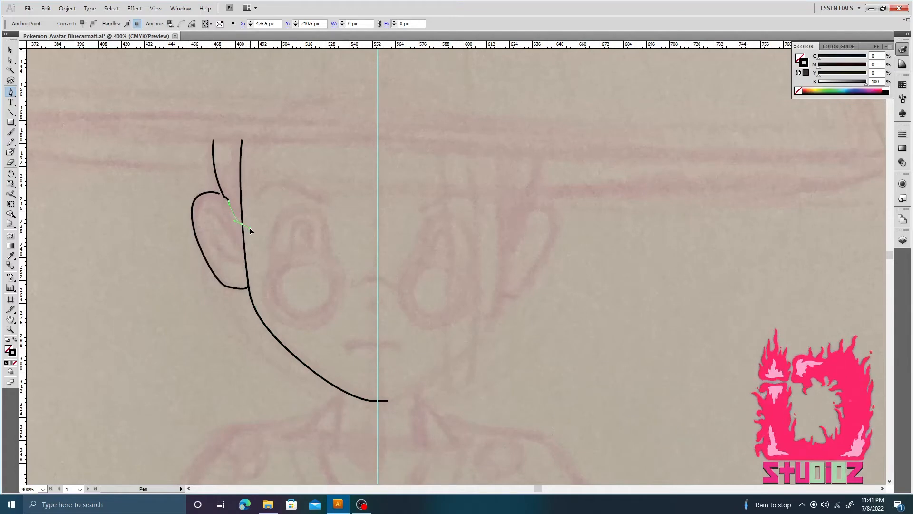
key(v)
click(290, 213)
- Try moving the ear outline's open upper end onto the sideburn line, and undo the move
key(a)
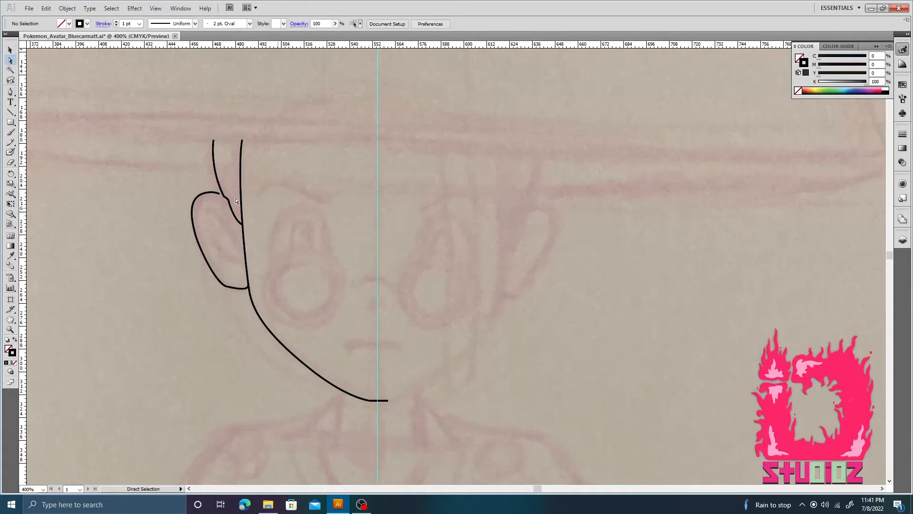
click(221, 194)
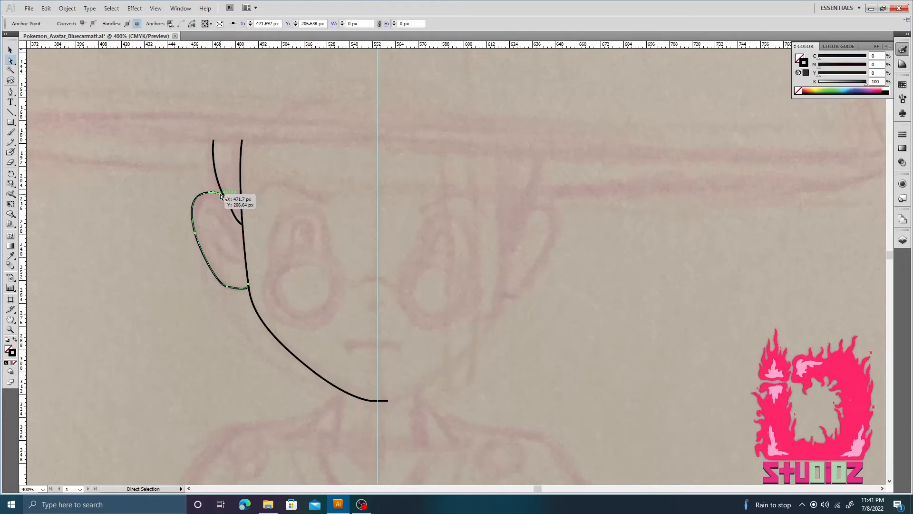
drag(221, 195, 225, 197)
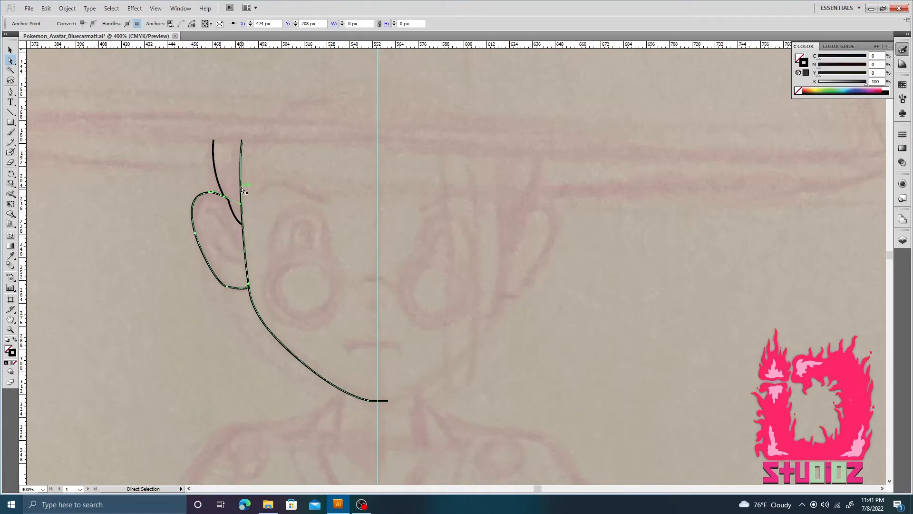
key(ctrl+z)
click(229, 183)
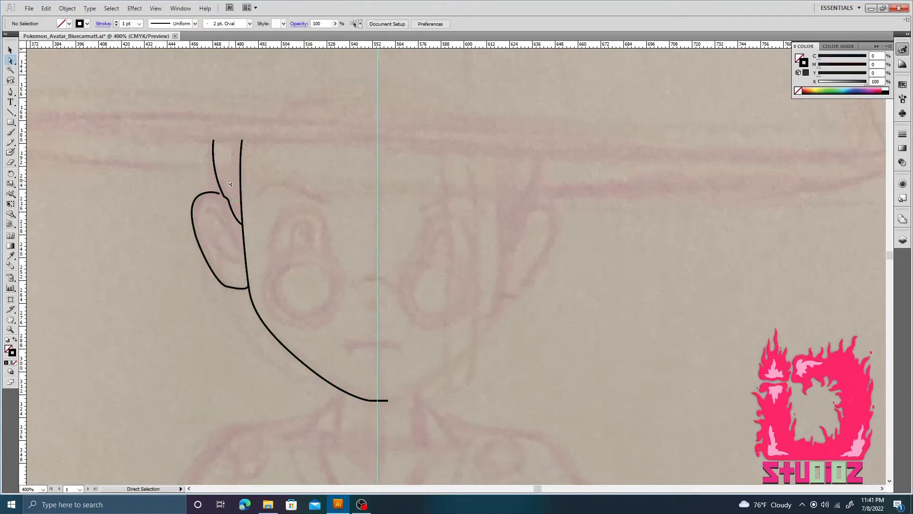
- Extend the ear outline's open upper end with a short curve that meets the sideburn line, and deselect it
key(ctrl+plus)
key(ctrl+plus)
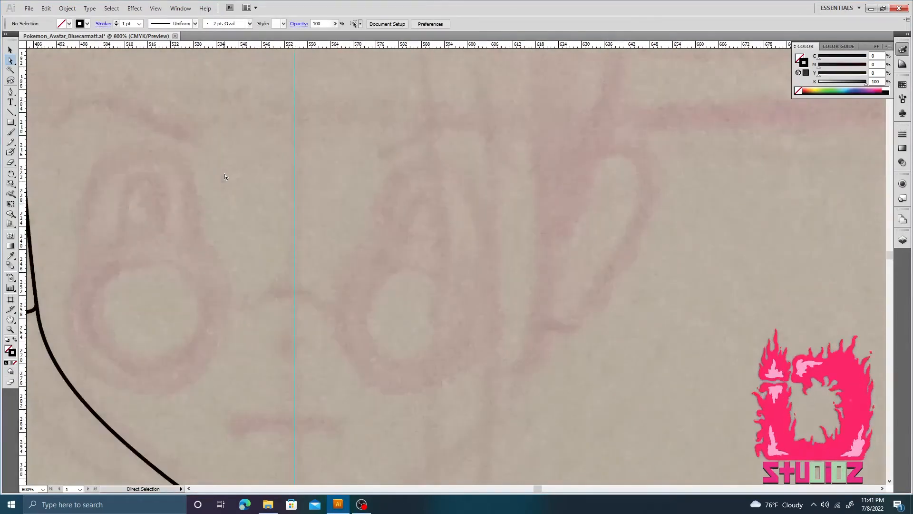
drag(195, 183, 505, 210)
key(p)
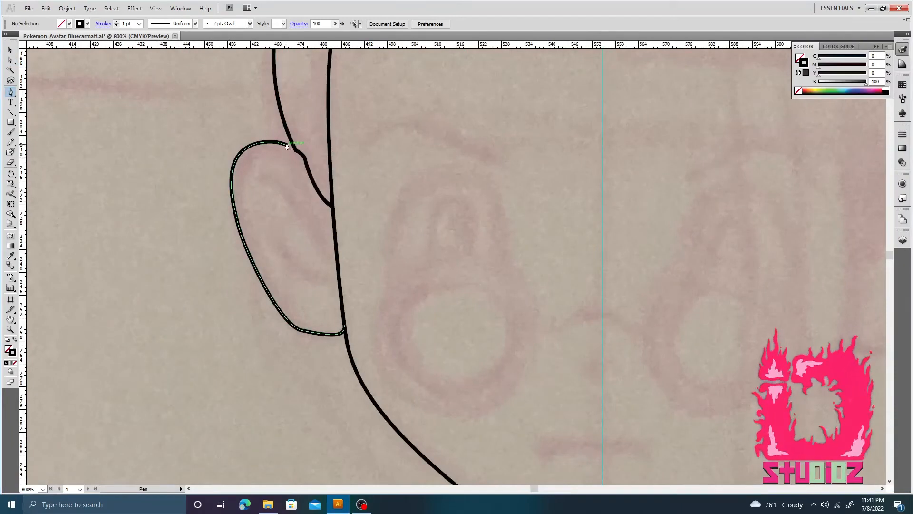
drag(287, 150, 301, 171)
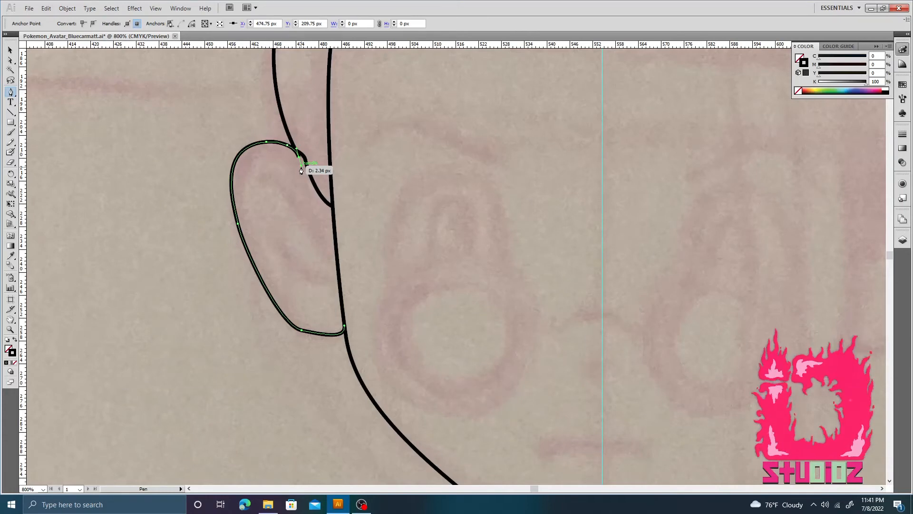
key(v)
click(300, 168)
key(space)
mouse_move(451, 144)
mouse_down()
mouse_move(466, 339)
mouse_move(491, 156)
mouse_up()
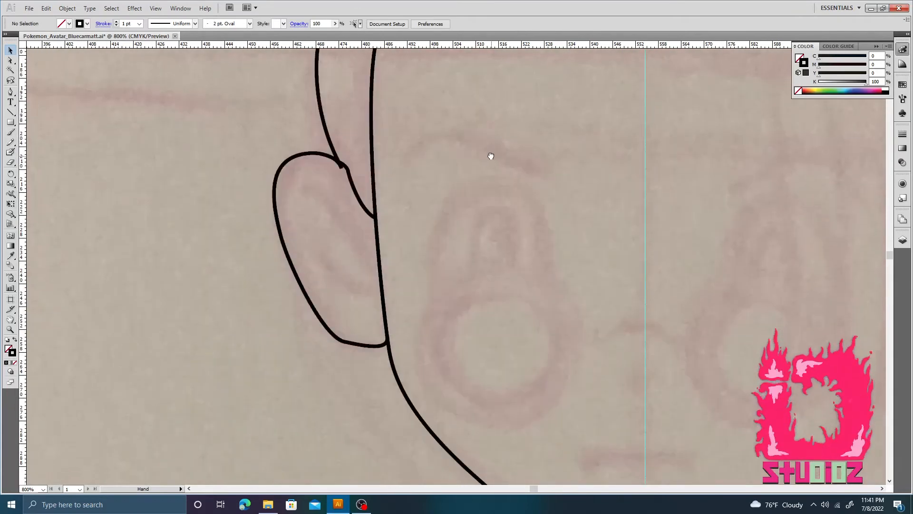
key(a)
click(342, 169)
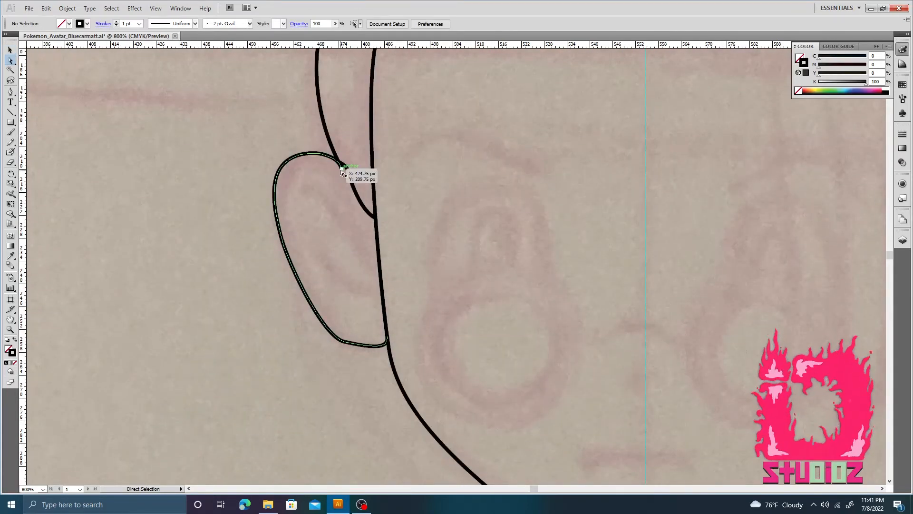
click(342, 170)
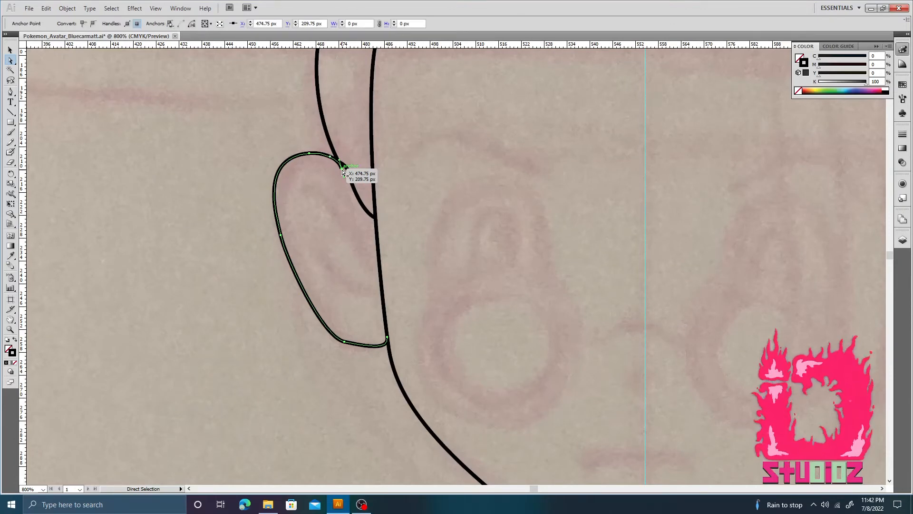
key(ctrl)
key(ctrl+w)
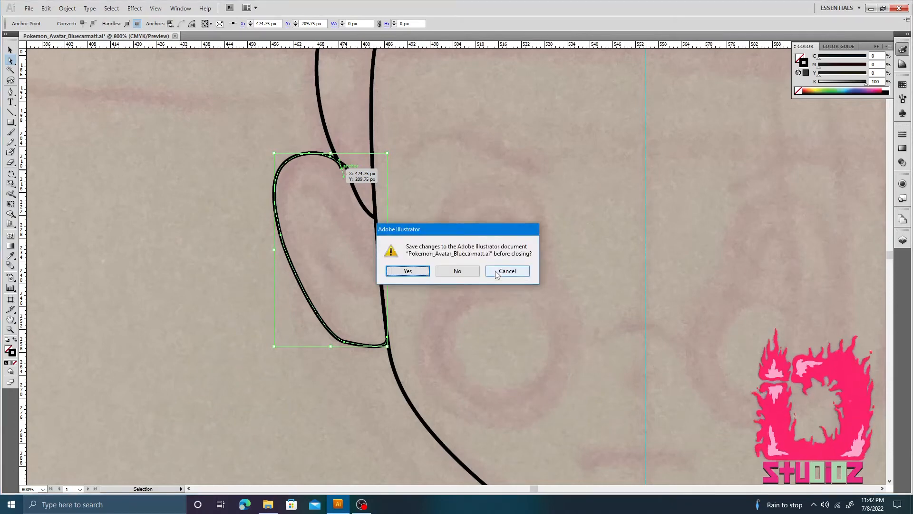
click(496, 274)
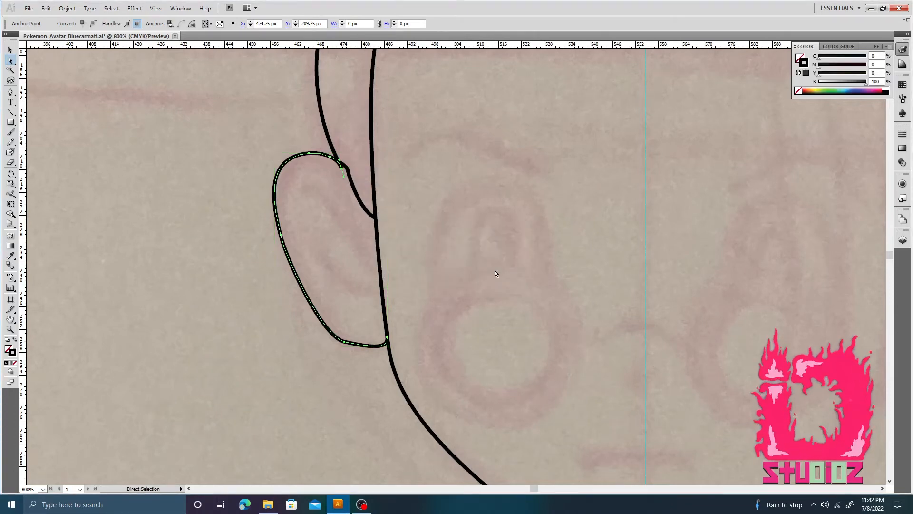
- Adjust the stroke width at the ear outline's upper end point with the Width tool, and deselect the path
key(shift+w)
key(a)
click(342, 169)
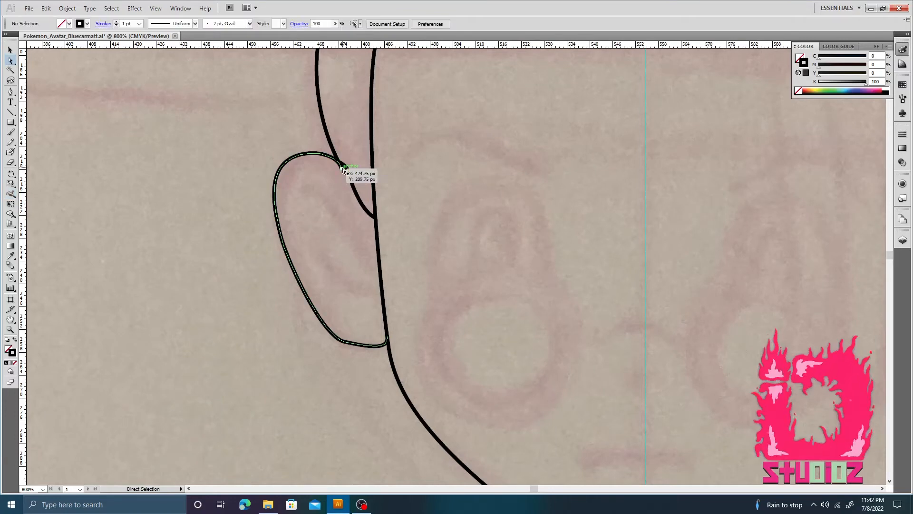
key(shift+w)
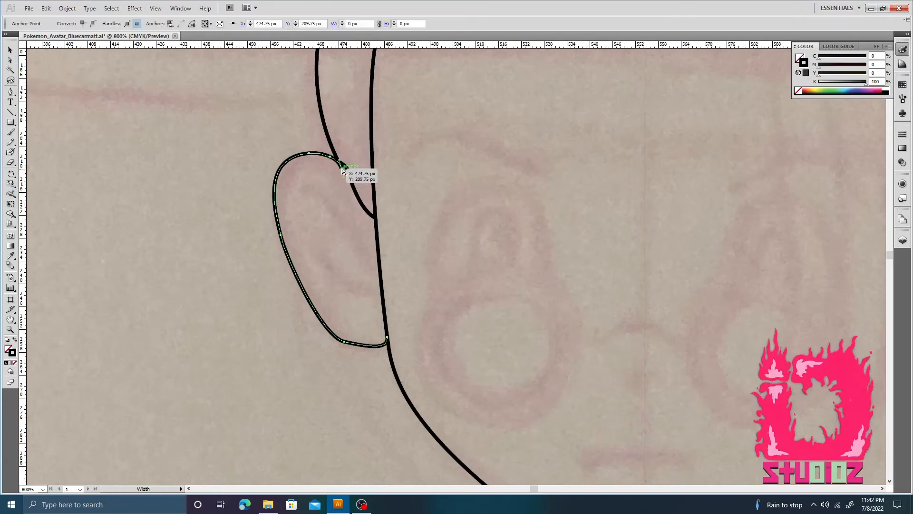
drag(342, 169, 343, 175)
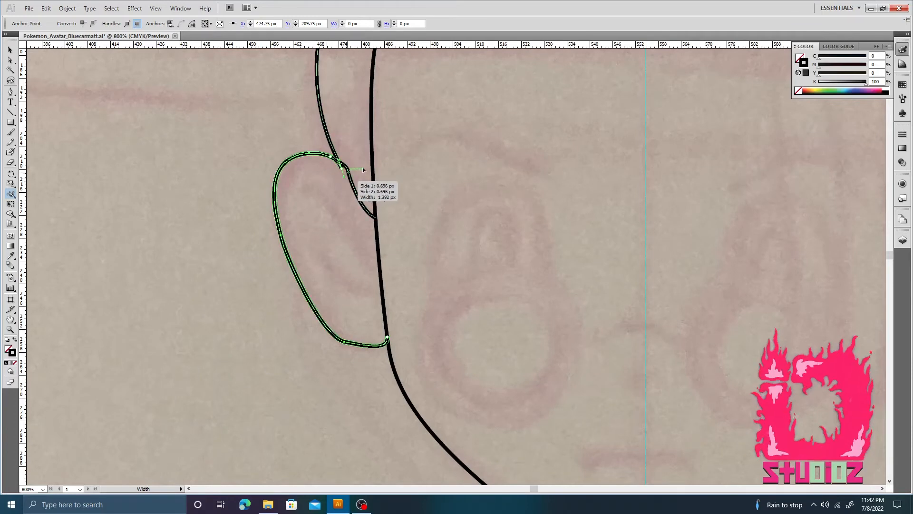
ctrl+click(401, 161)
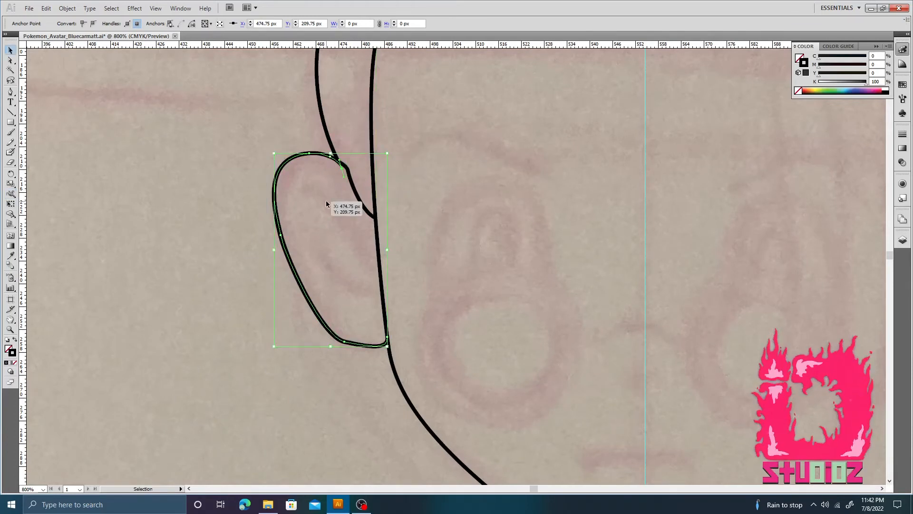
key(v)
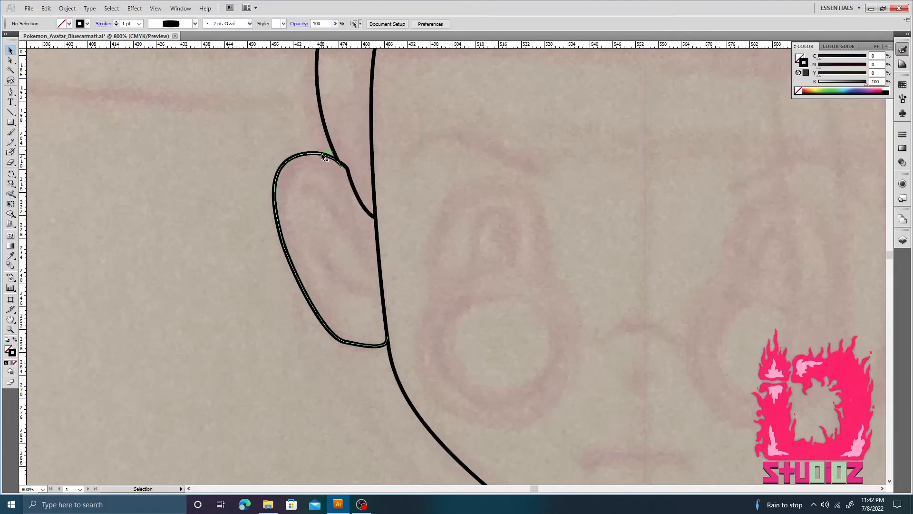
key(ctrl+=)
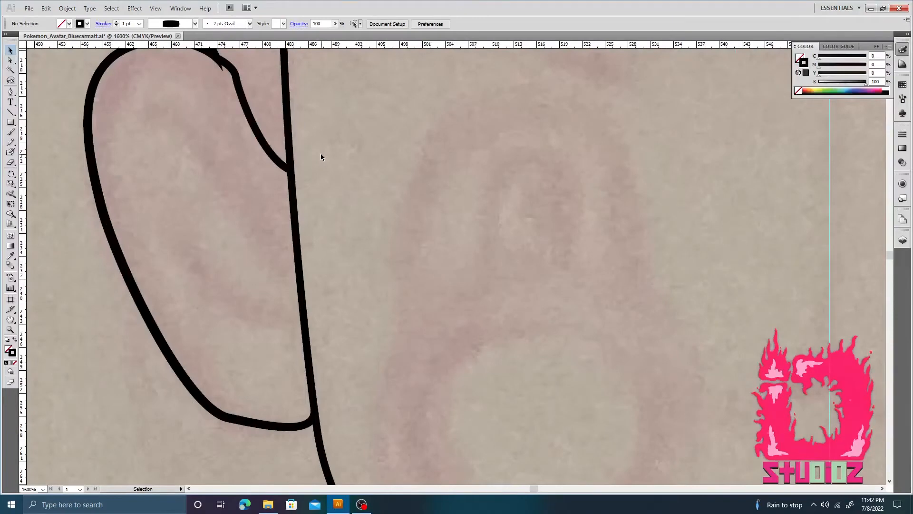
- Trace the left eyebrow above the left eye with the Pen tool as one open arched curve, and deselect it
key(space)
drag(321, 153, 357, 267)
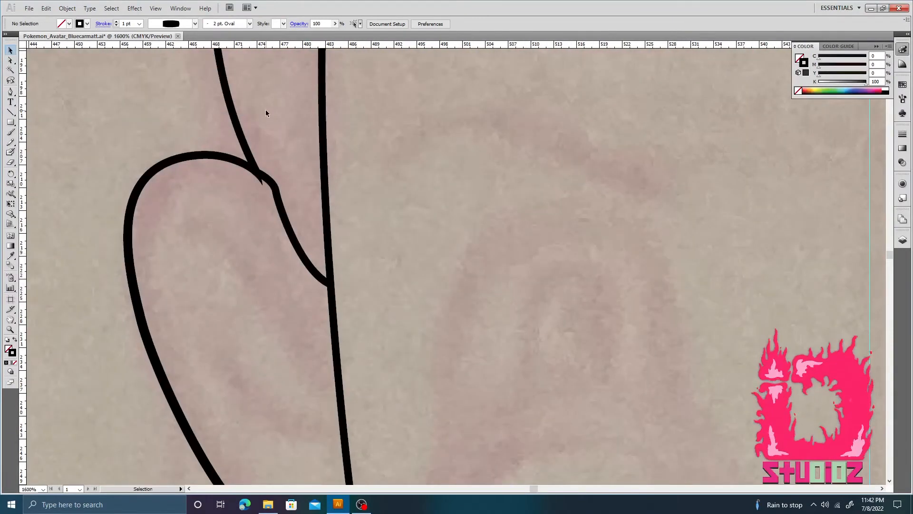
key(ctrl+minus)
key(ctrl+minus)
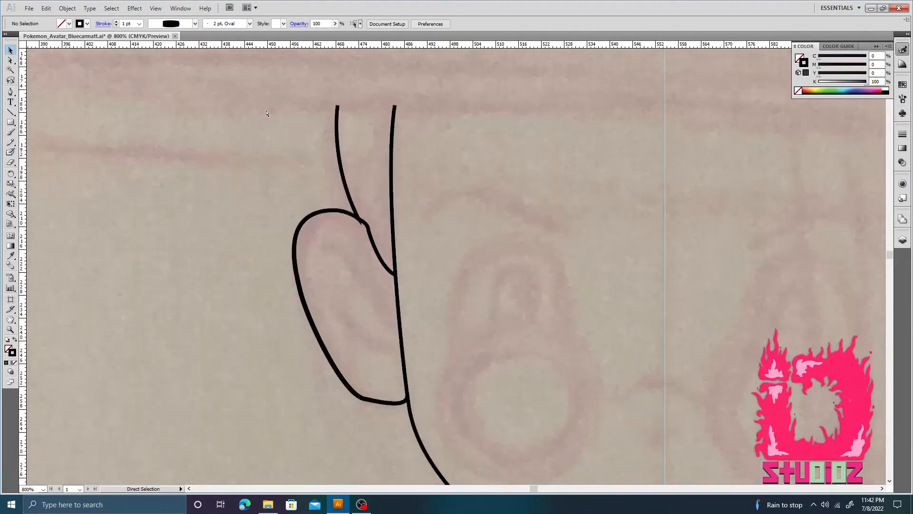
key(ctrl+minus)
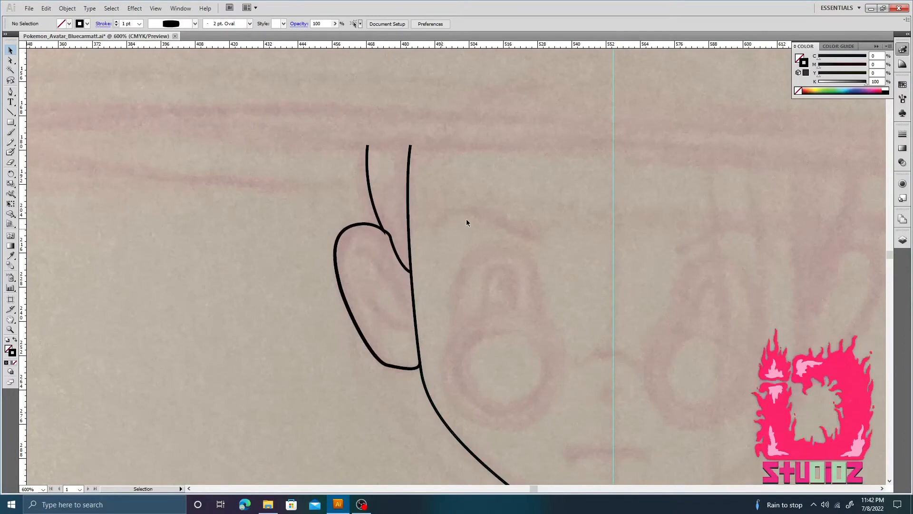
drag(534, 251, 383, 178)
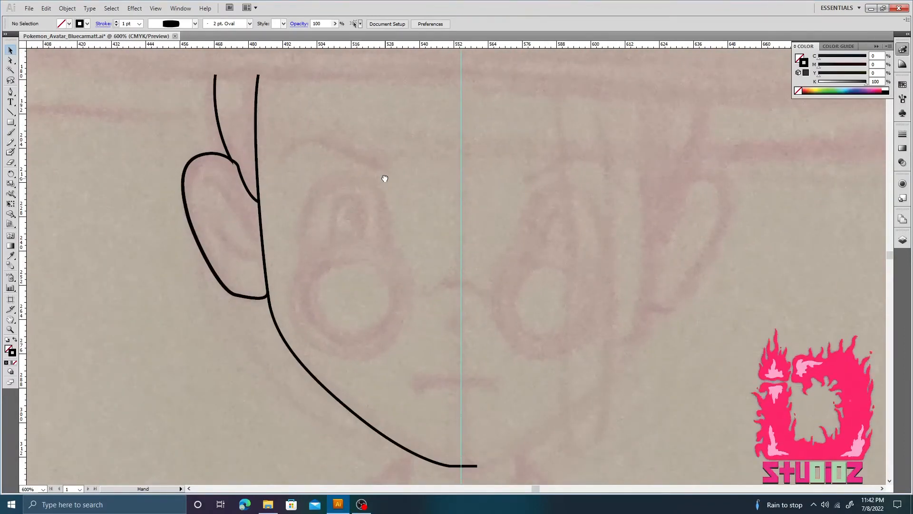
drag(385, 178, 382, 175)
key(p)
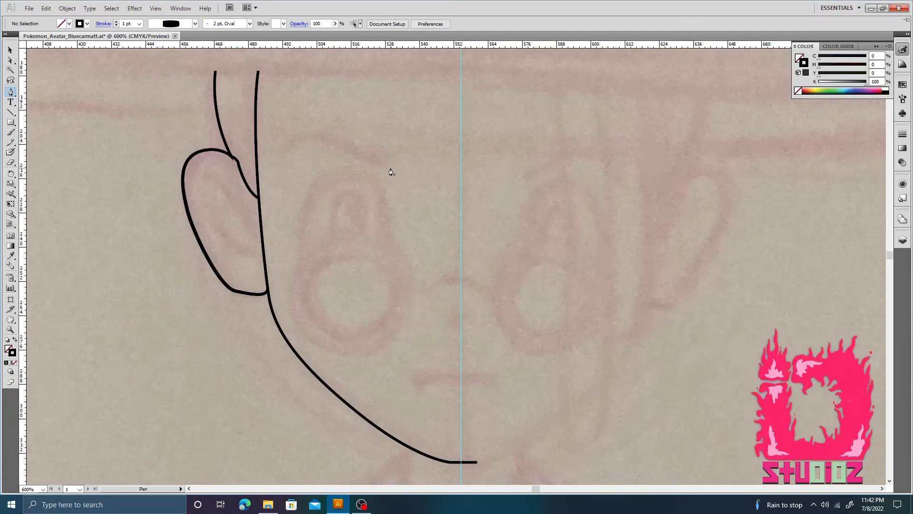
mouse_move(391, 169)
mouse_down()
mouse_move(314, 128)
mouse_move(284, 148)
mouse_up()
click(277, 157)
drag(277, 165, 279, 164)
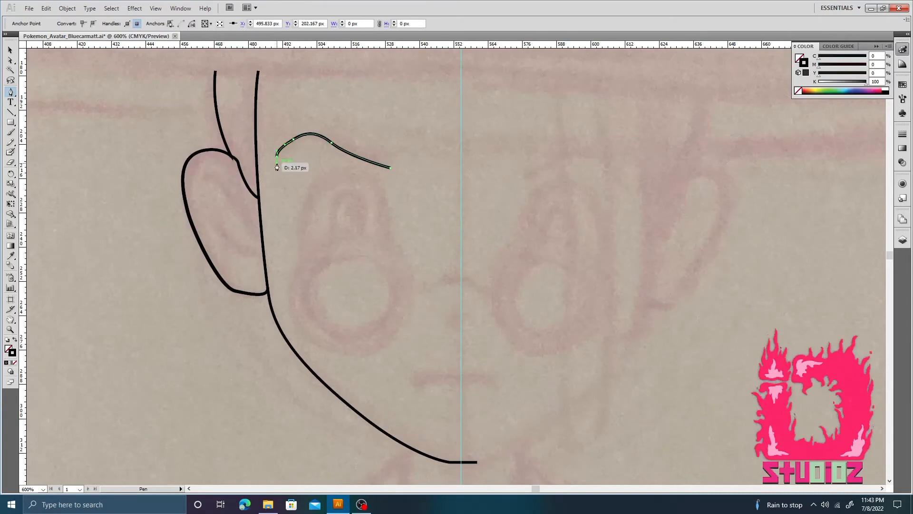
key(v)
click(301, 156)
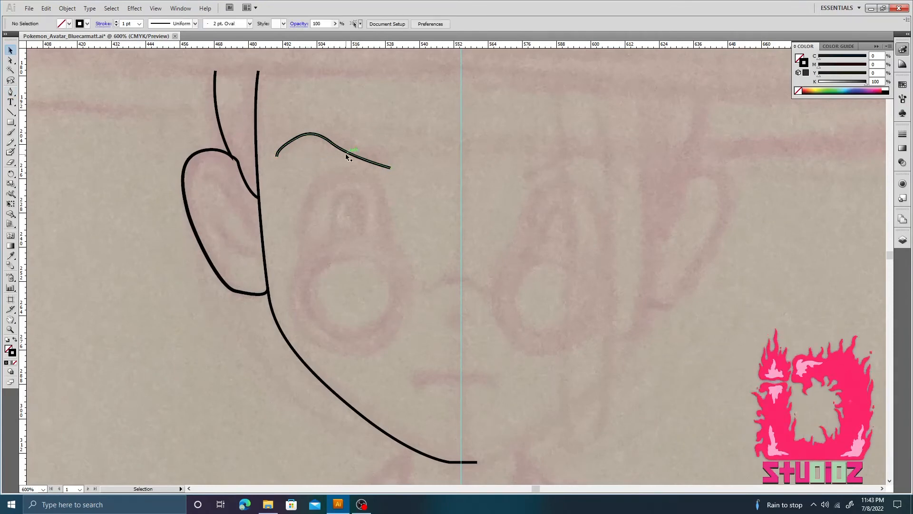
- Trace the left eye below the eyebrow as a closed outline with a rounded top and a shallow curved lower edge, and deselect it
key(p)
click(303, 287)
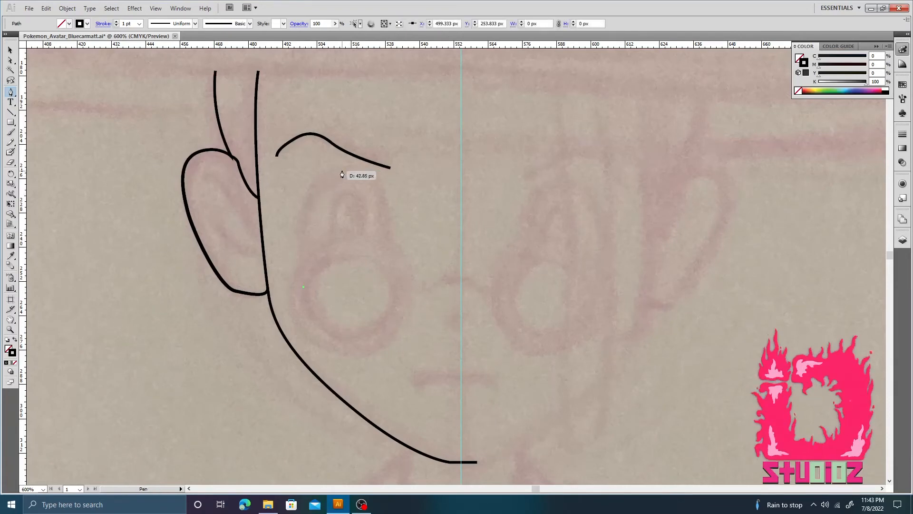
drag(342, 172, 400, 171)
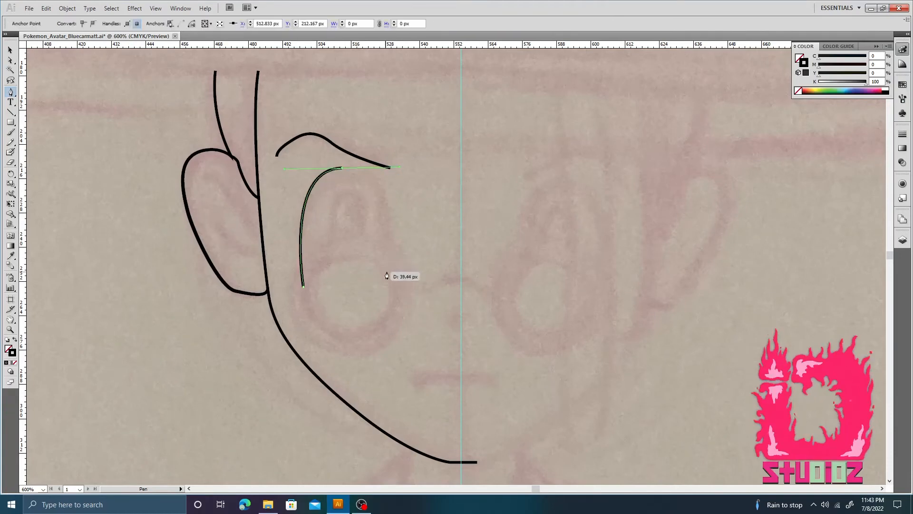
click(391, 282)
drag(392, 283, 390, 320)
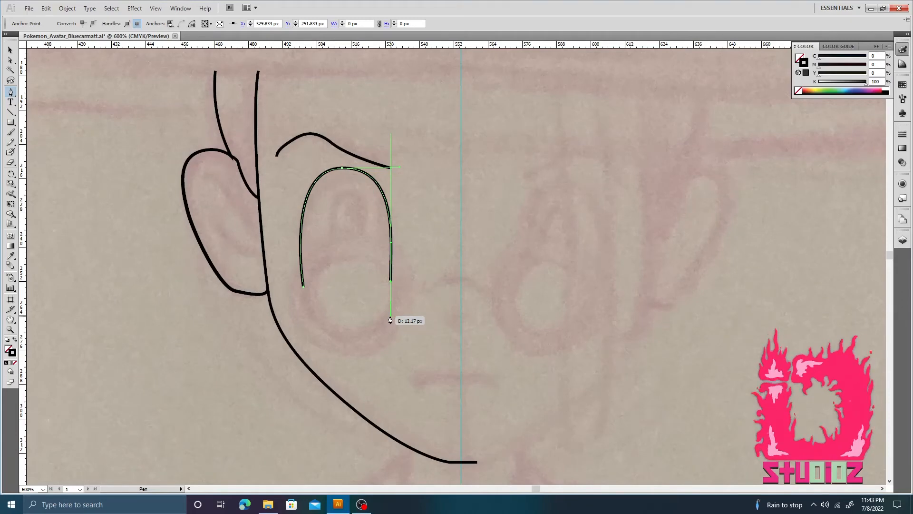
drag(390, 320, 390, 320)
click(303, 288)
key(v)
click(360, 258)
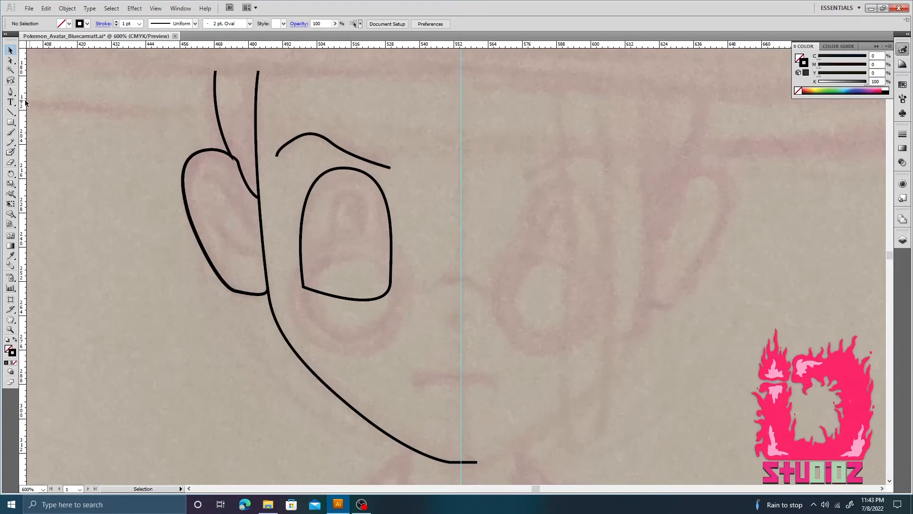
- Draw a tall ellipse about 14.5 by 30.8 px inside the left eye outline, and deselect it
click(11, 124)
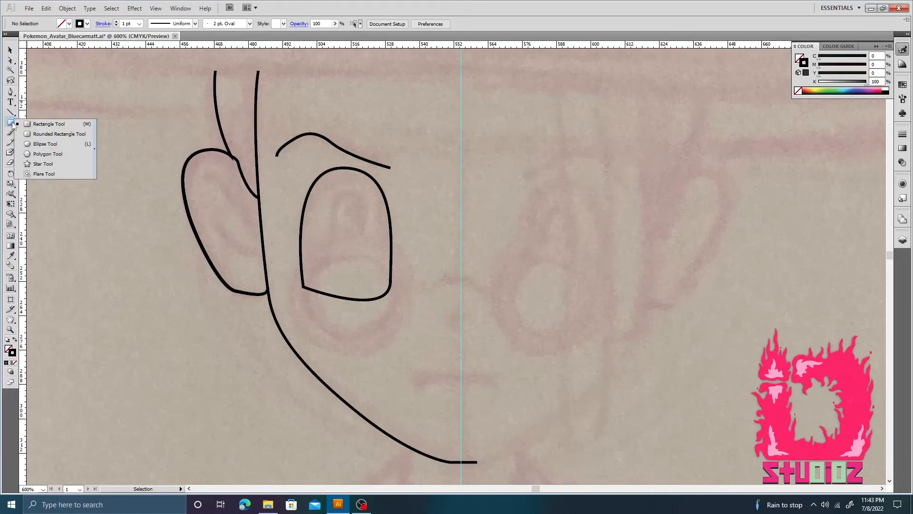
drag(13, 125, 45, 143)
drag(329, 191, 371, 277)
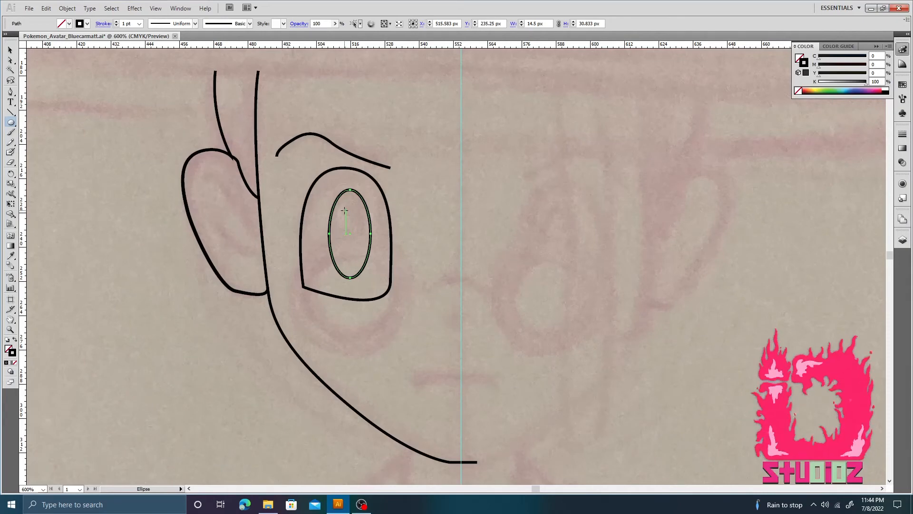
key(v)
click(360, 219)
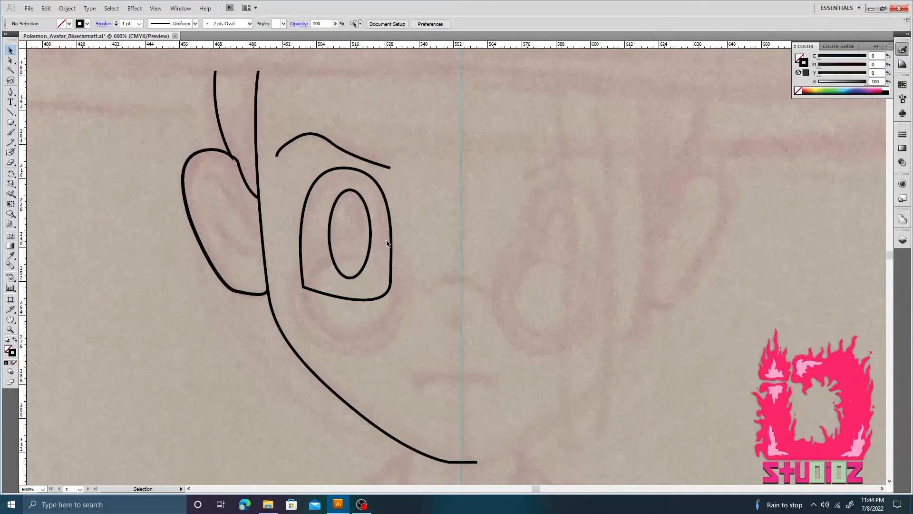
- Delete the bottom anchor point of the ellipse inside the eye, leaving only its upper arch
key(a)
click(351, 279)
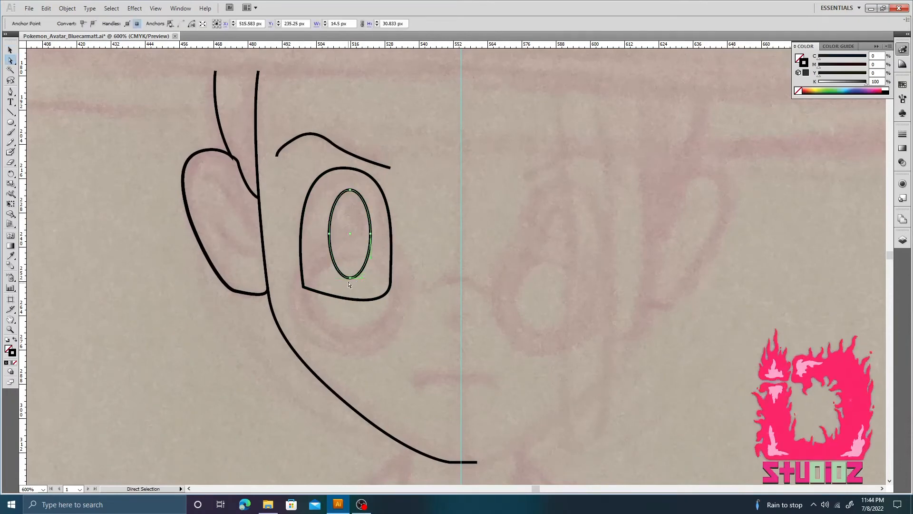
click(350, 278)
key(Delete)
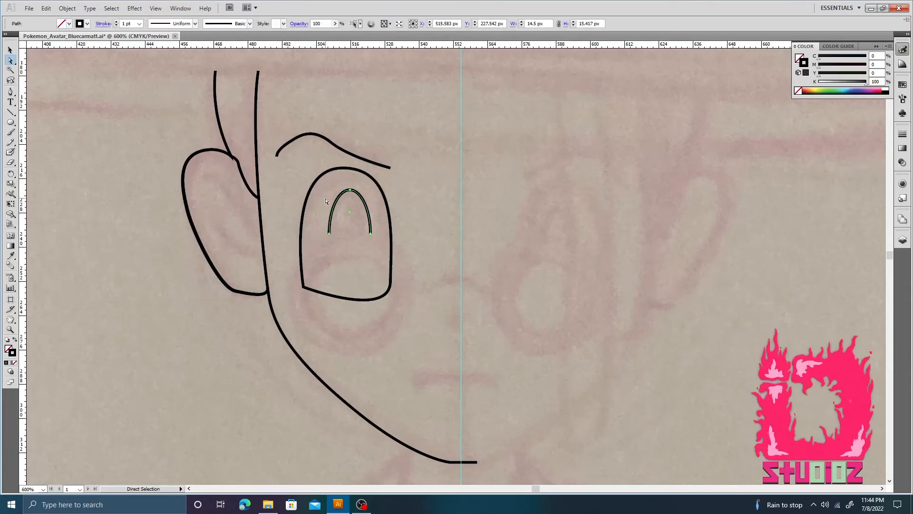
- Stretch the arch inside the eye slightly to the left, to about 15.3 px wide, and deselect it
key(v)
drag(330, 213, 324, 212)
key(ctrl+z)
drag(328, 212, 325, 213)
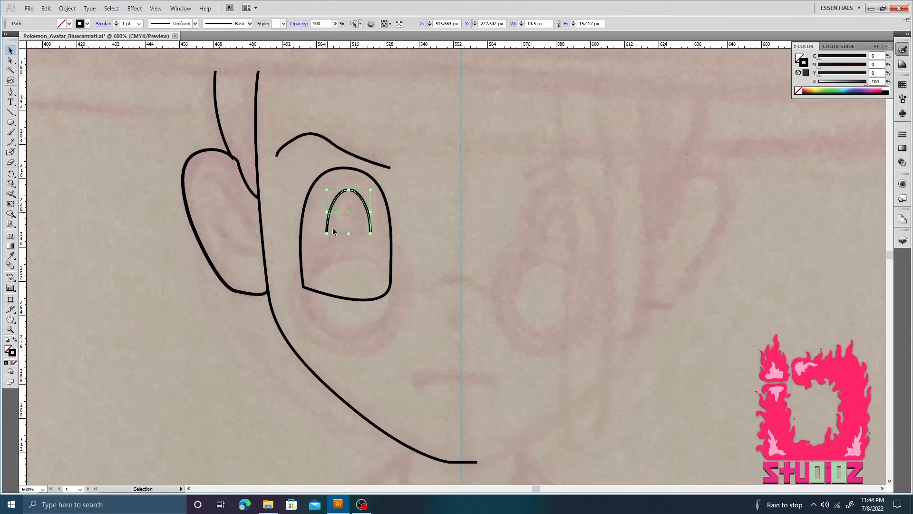
click(346, 261)
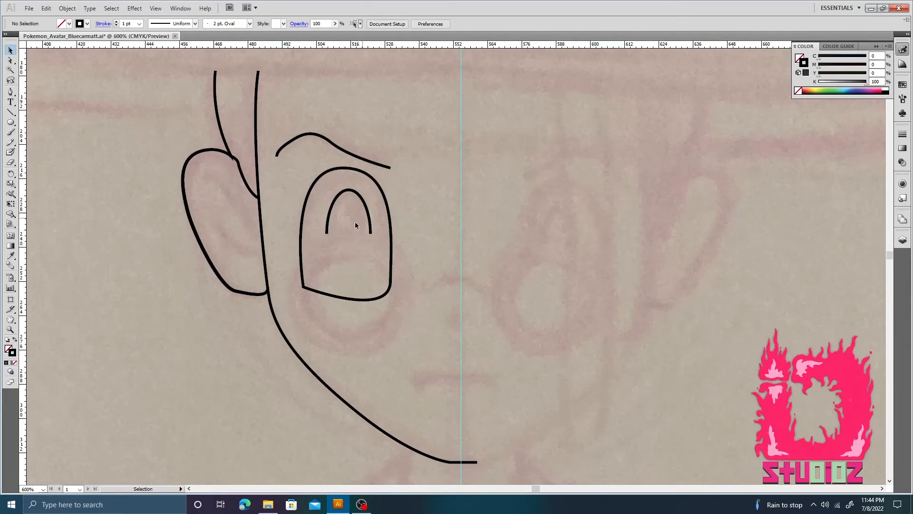
- Lower both open ends of the arch inside the eye by 4 px
key(a)
drag(376, 244, 310, 220)
key(Down)
key(Down)
key(Down)
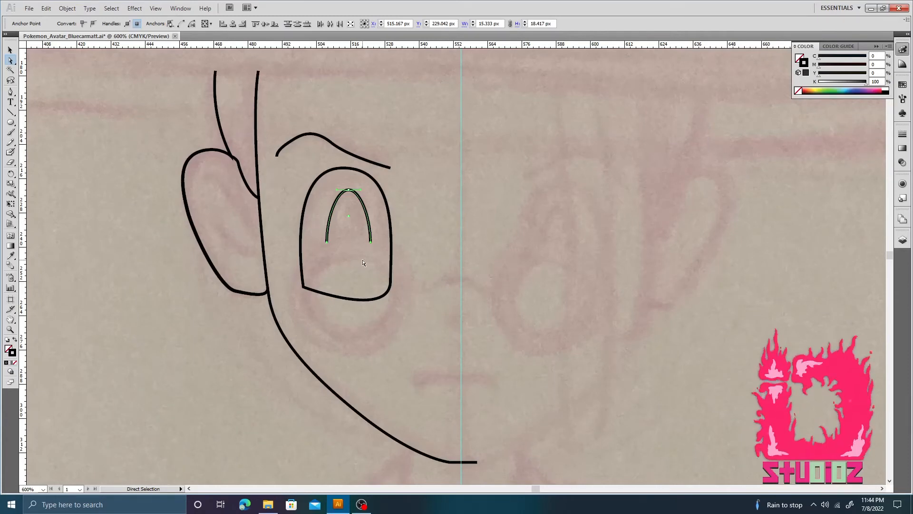
key(Down)
- Narrow the arch inside the eye slightly from its right side, to about 15.2 px wide, and deselect it
key(v)
click(362, 226)
click(371, 219)
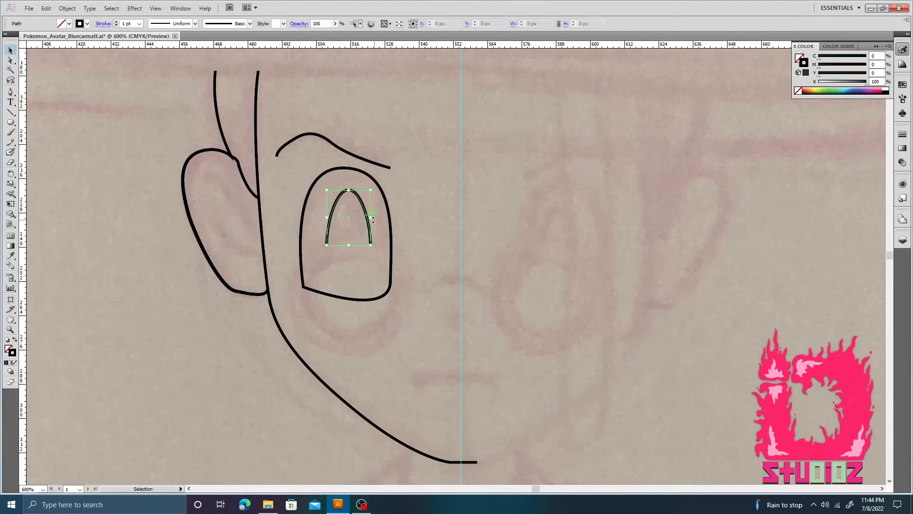
drag(372, 217, 371, 218)
click(369, 268)
- Add an anchor point midway along each side of the arch, nudge each side 1 px outward, and deselect it
key(plus)
click(331, 220)
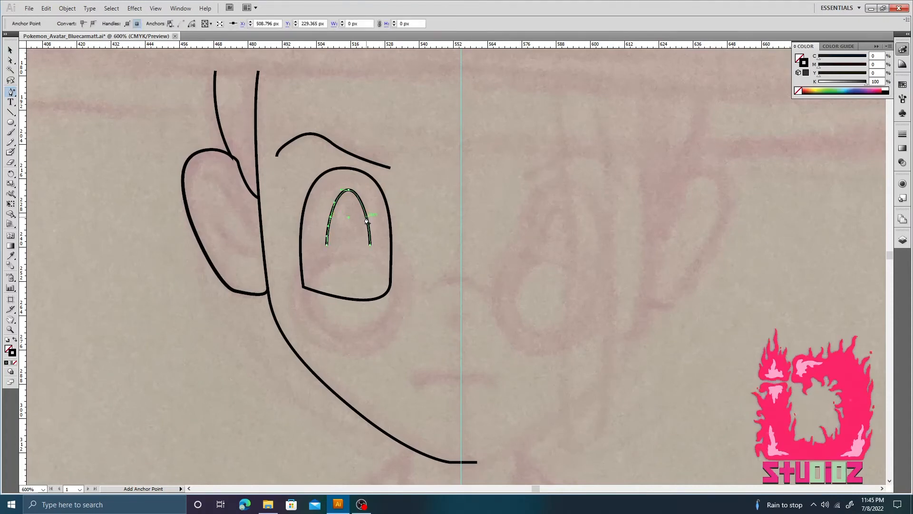
click(366, 220)
key(a)
click(332, 214)
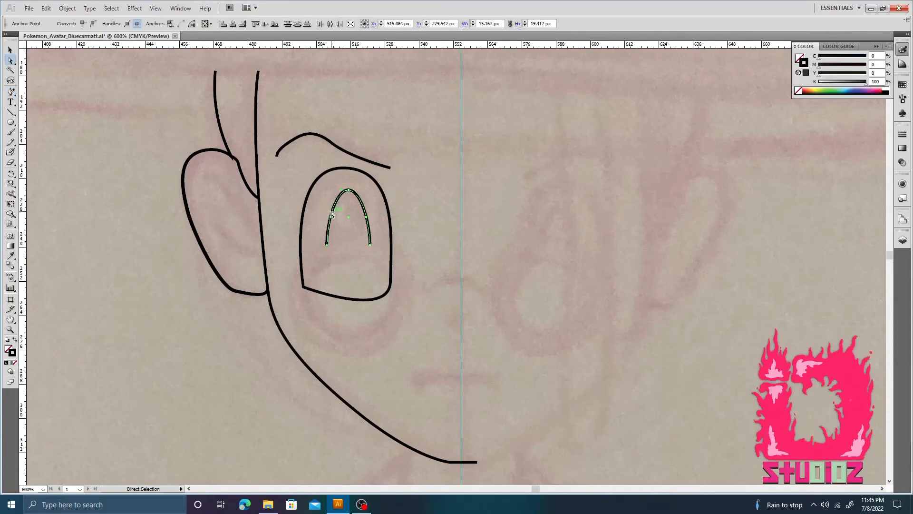
key(Left)
drag(379, 251, 360, 205)
key(Right)
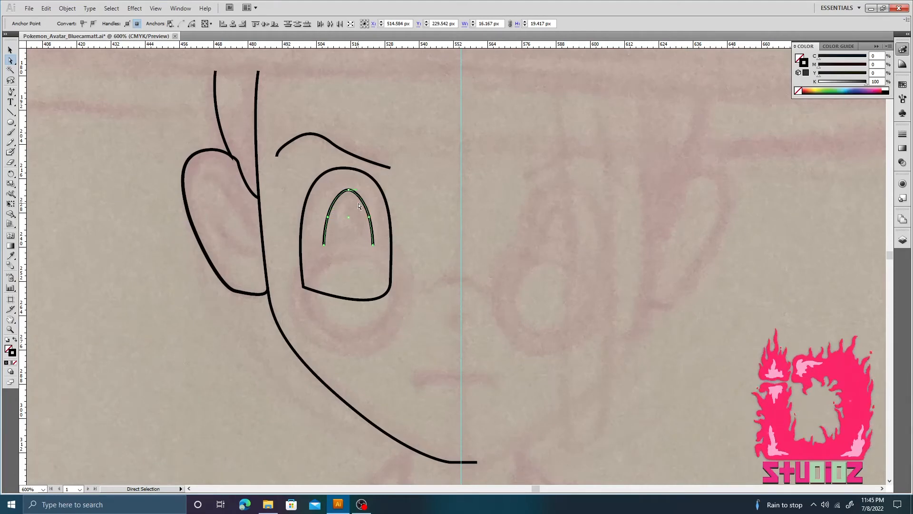
click(341, 248)
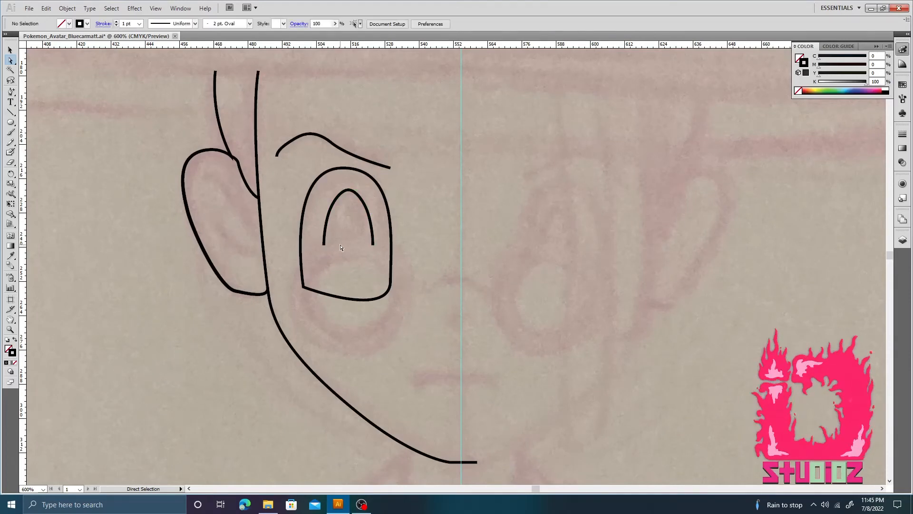
- Delete the arch inside the left eye outline
key(v)
click(367, 217)
key(Delete)
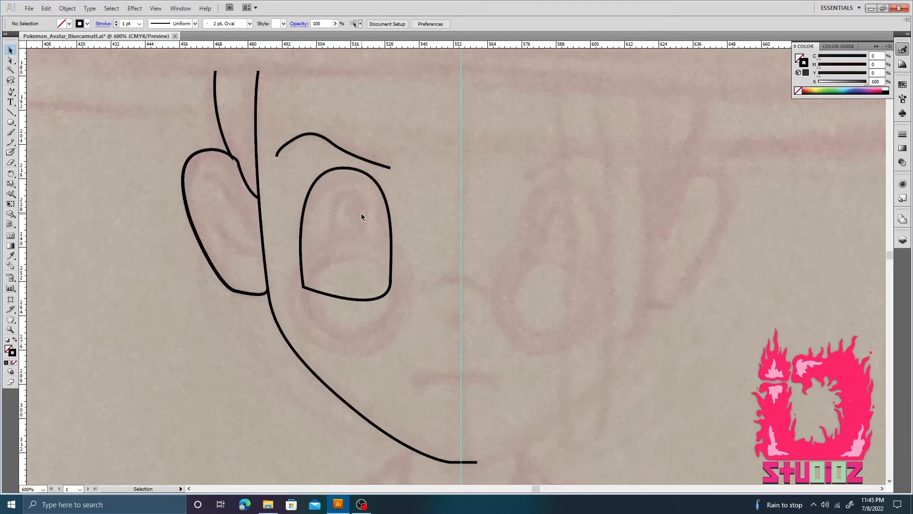
- Add an anchor point on the upper left side of the eye outline, nudge it 1 px left, and deselect the path
click(355, 171)
key(p)
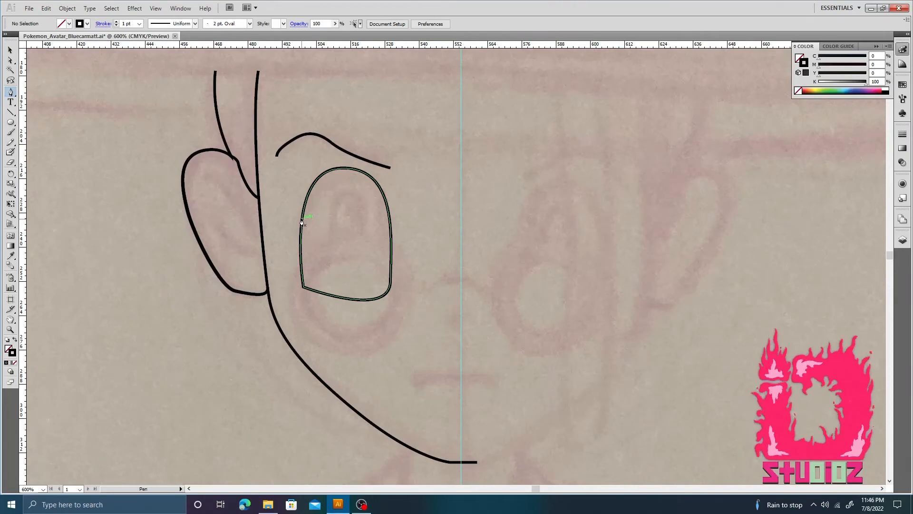
key(a)
click(304, 213)
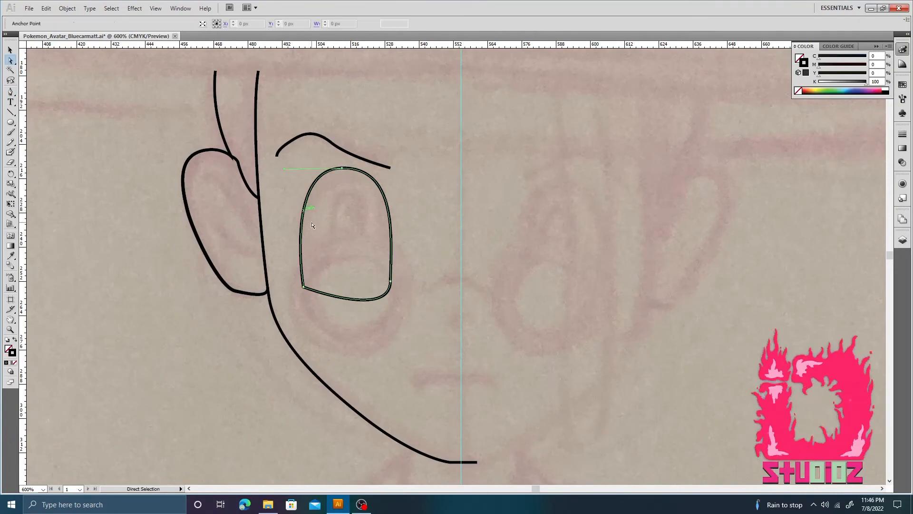
key(plus)
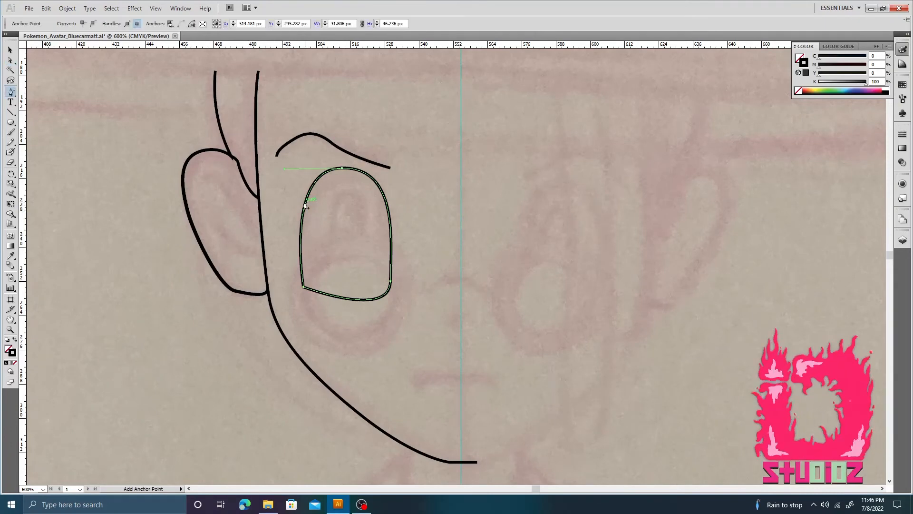
click(306, 204)
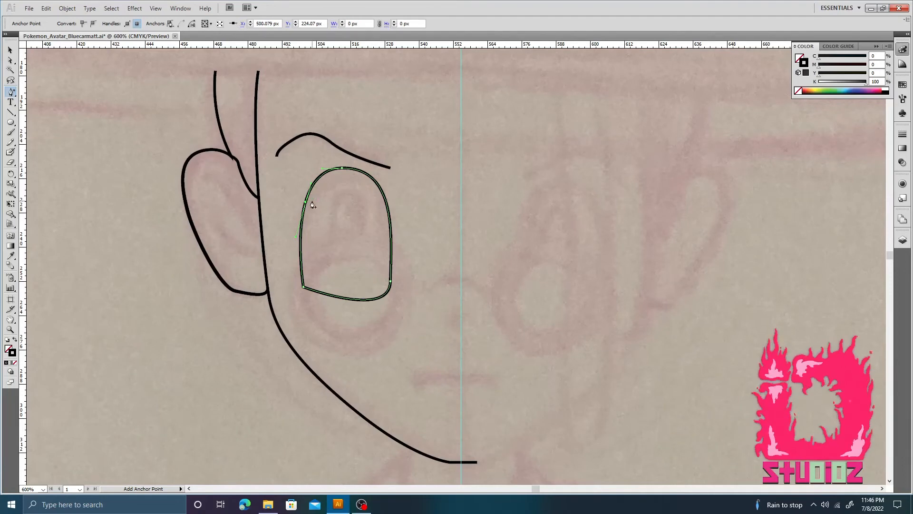
key(Left)
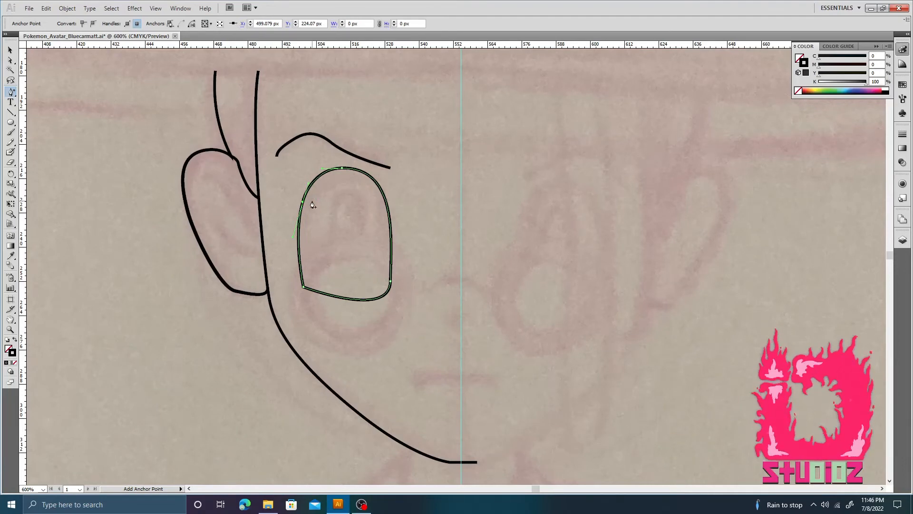
key(v)
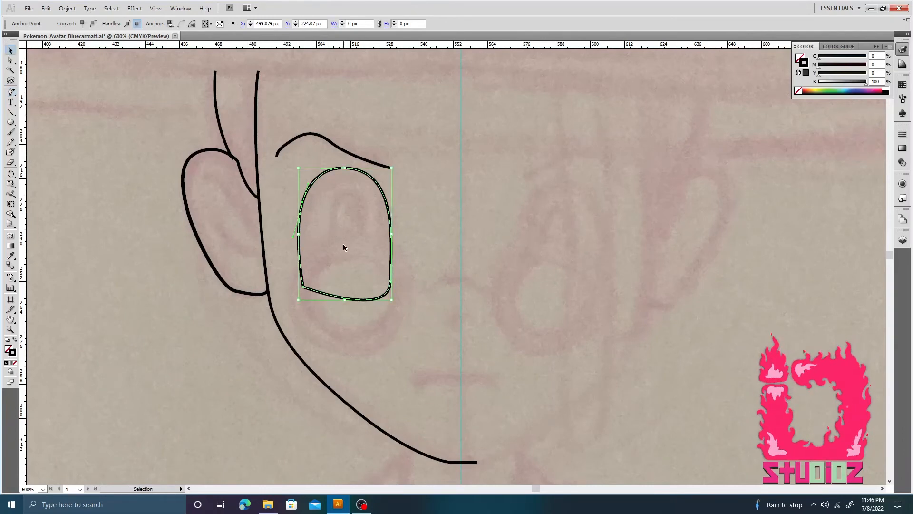
click(343, 246)
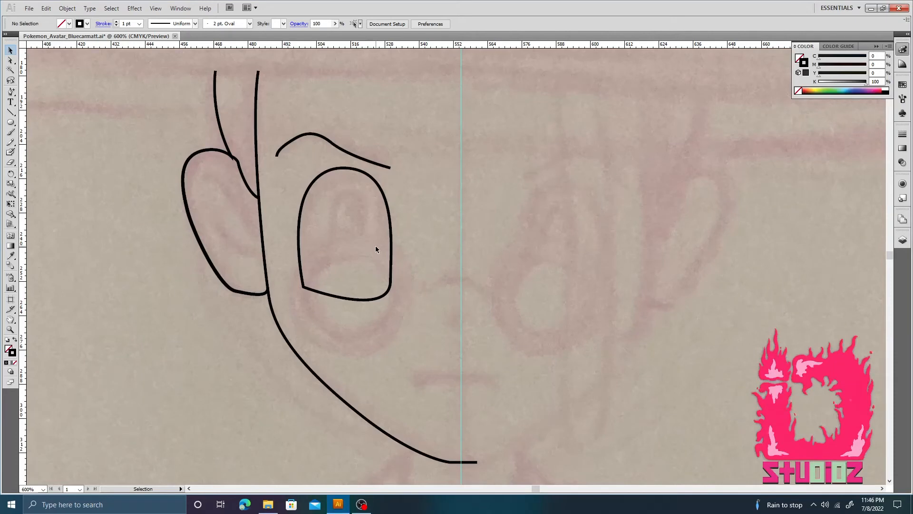
- Try nudging the eye outline's lower right anchor point 1 px left, and move it back
key(a)
drag(410, 315, 362, 264)
key(Left)
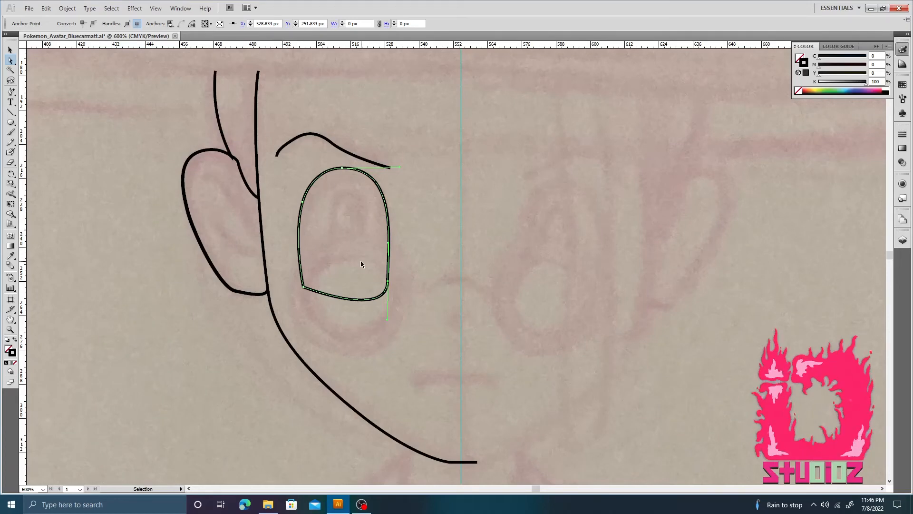
key(Right)
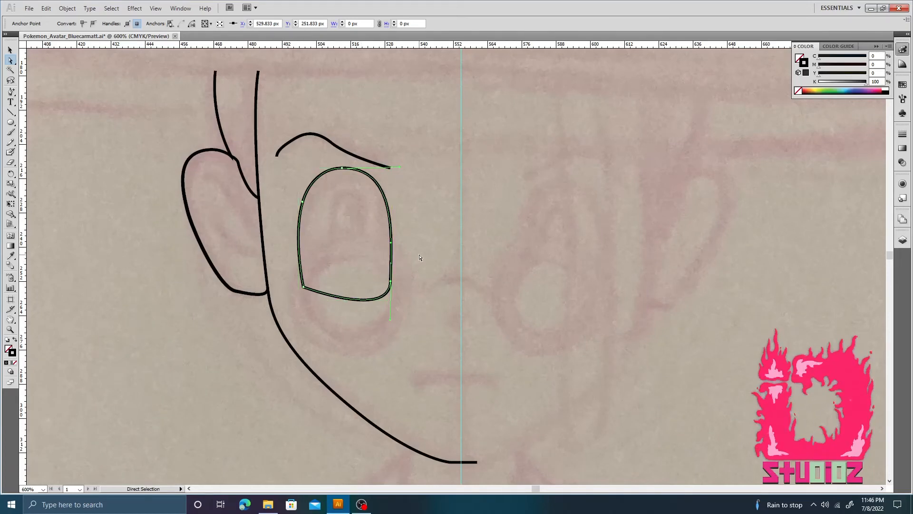
- Add an anchor point midway down the eye outline's right side and nudge the lower right anchor point 1 px left
key(plus)
click(392, 245)
key(a)
drag(406, 312, 365, 265)
key(Left)
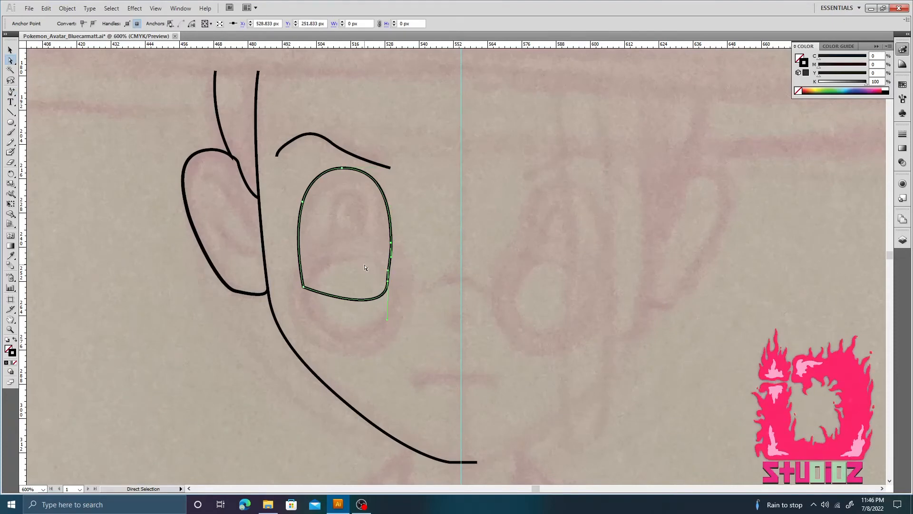
- Nudge the eye outline's lower right anchor point 1 px right, and undo a trial inward swing of its lower handle
key(Right)
drag(390, 320, 367, 323)
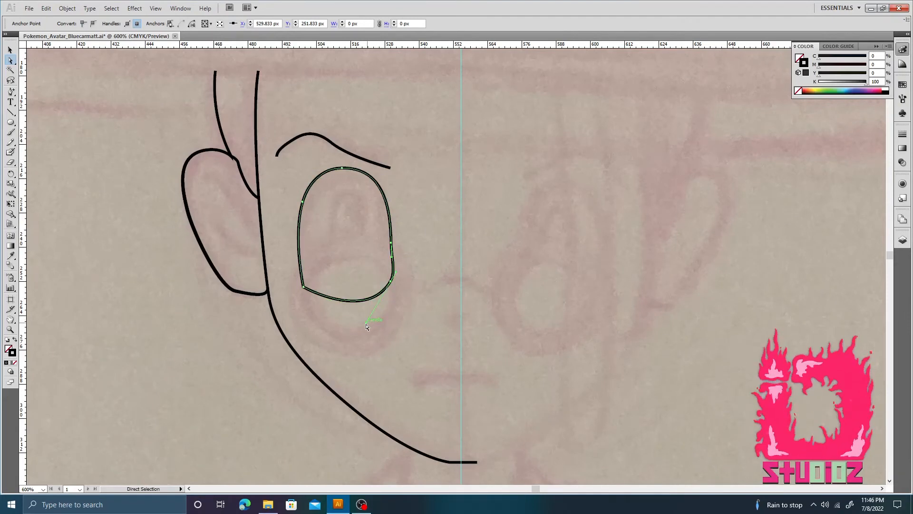
key(ctrl+z)
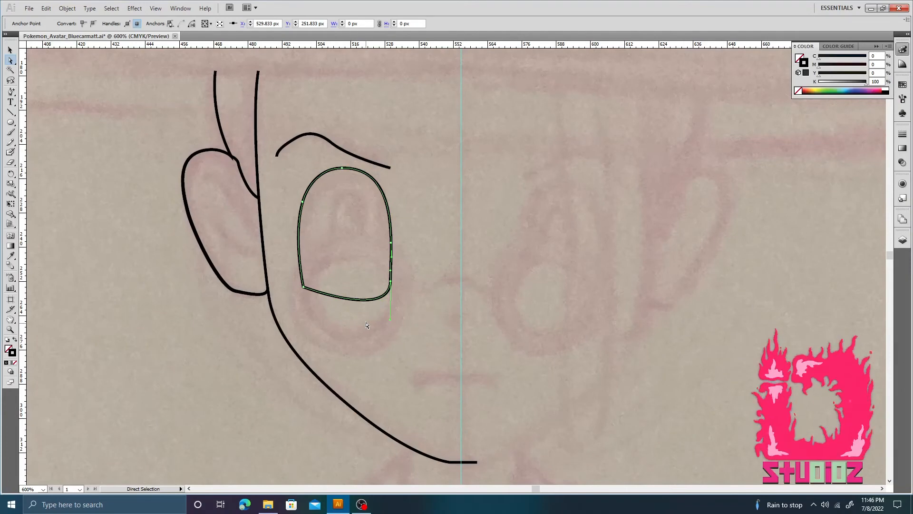
key(v)
click(401, 273)
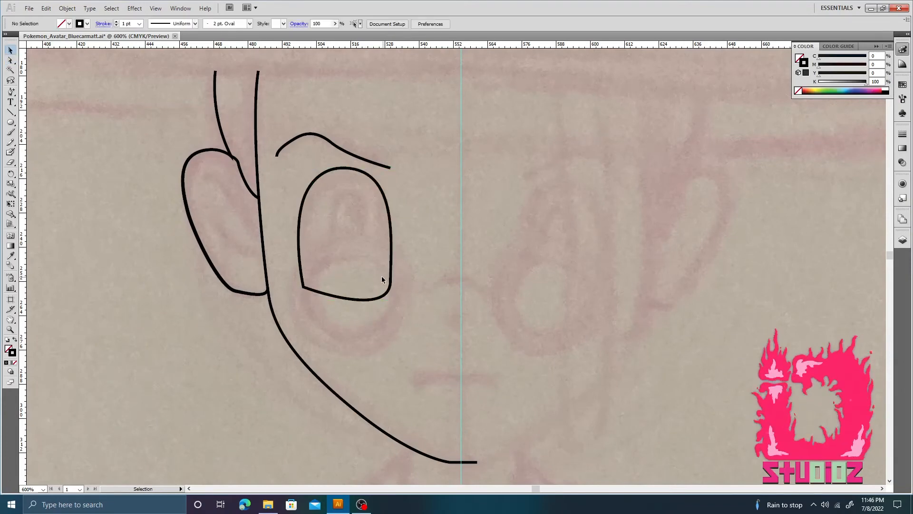
- Draw a tall iris ellipse about 18 × 41 px inside the eye outline, and shift it about 3.5 px left
click(11, 122)
mouse_move(334, 191)
mouse_down()
mouse_move(360, 269)
mouse_move(384, 308)
mouse_up()
key(v)
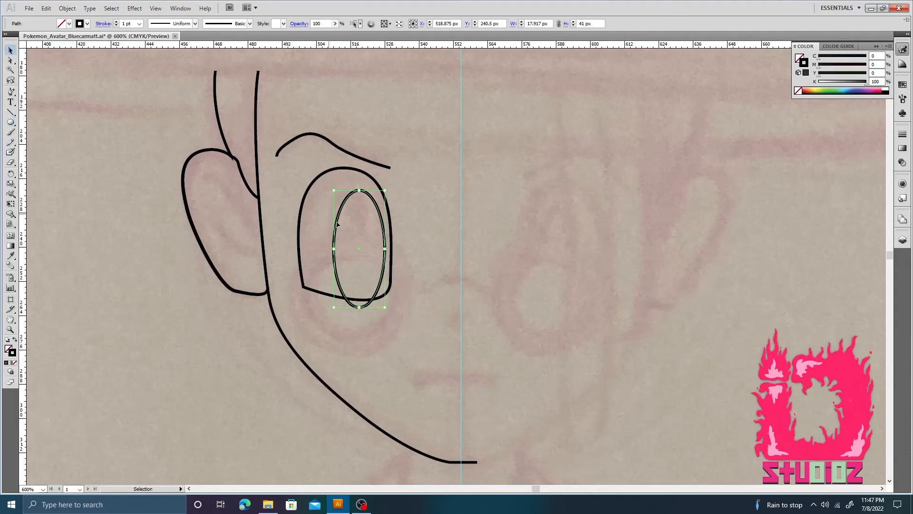
drag(337, 223, 327, 221)
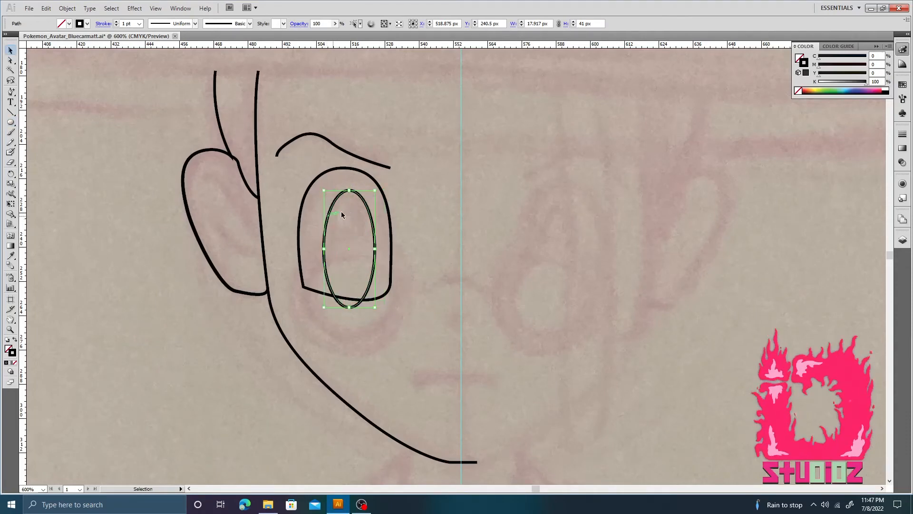
key(Right)
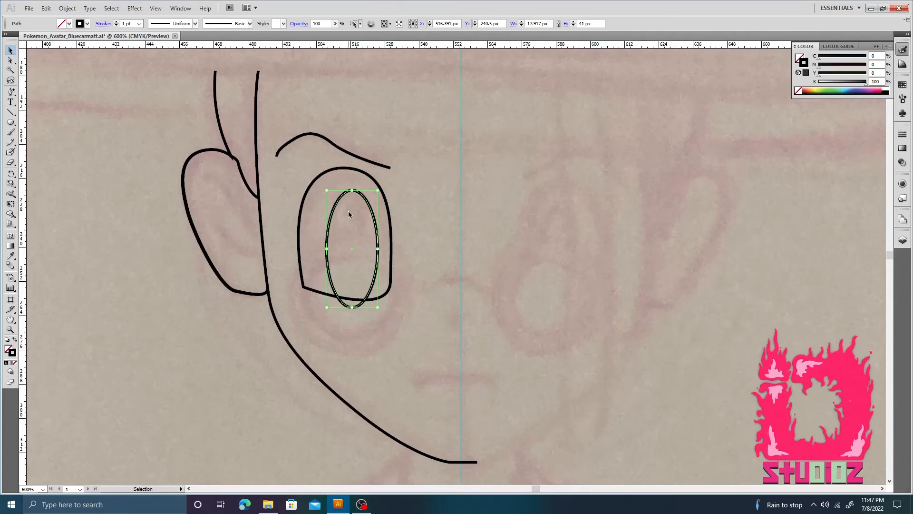
key(Left)
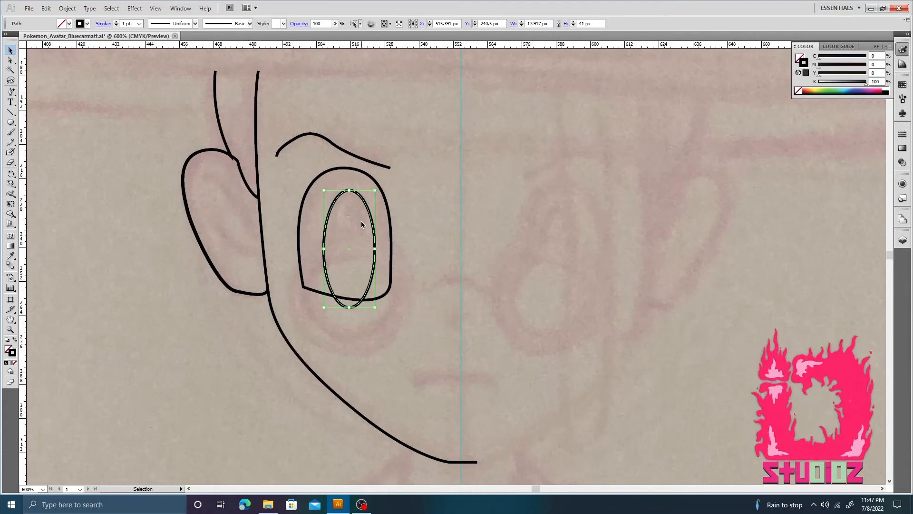
click(352, 238)
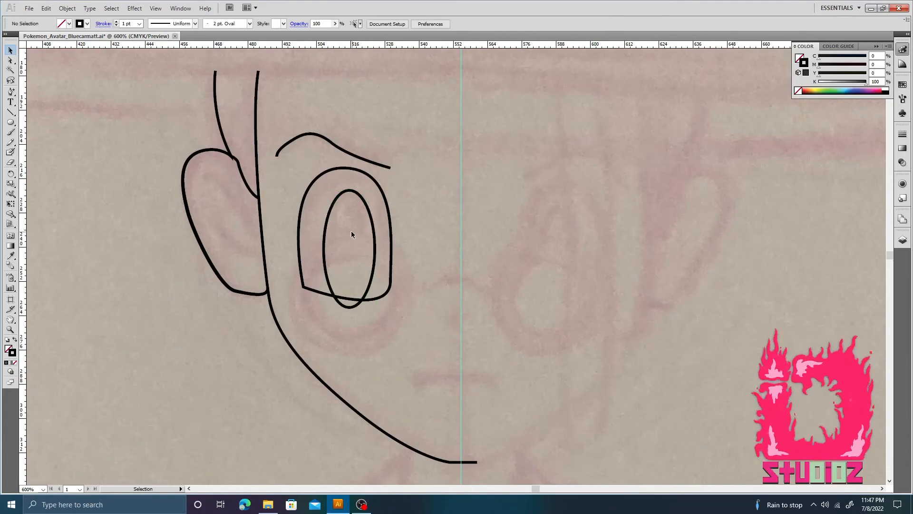
click(329, 208)
- Try stroke weights of 2 pt and 0.3 pt on the tall iris ellipse
click(139, 23)
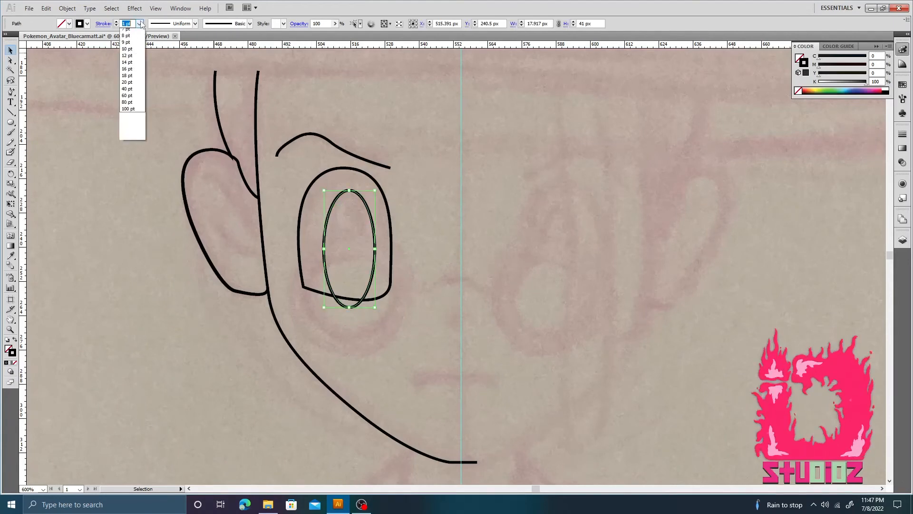
click(132, 59)
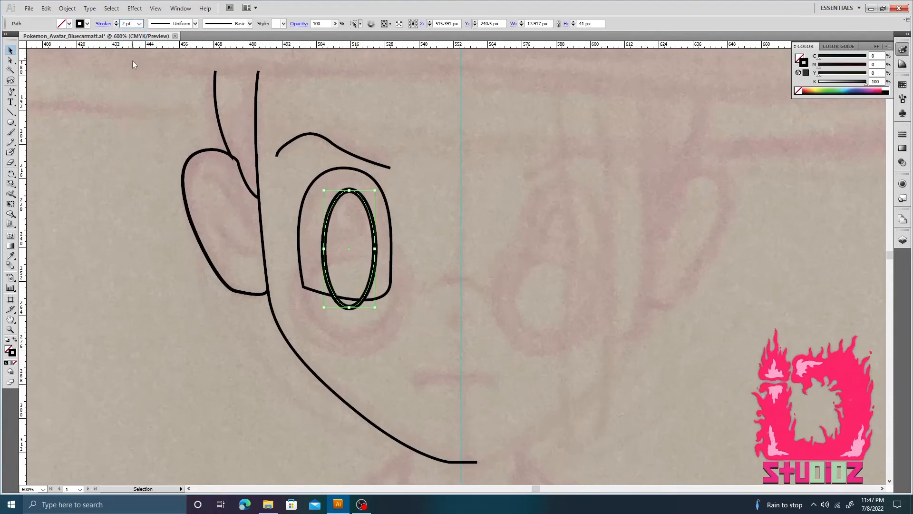
click(127, 22)
text(0.3)
key(Return)
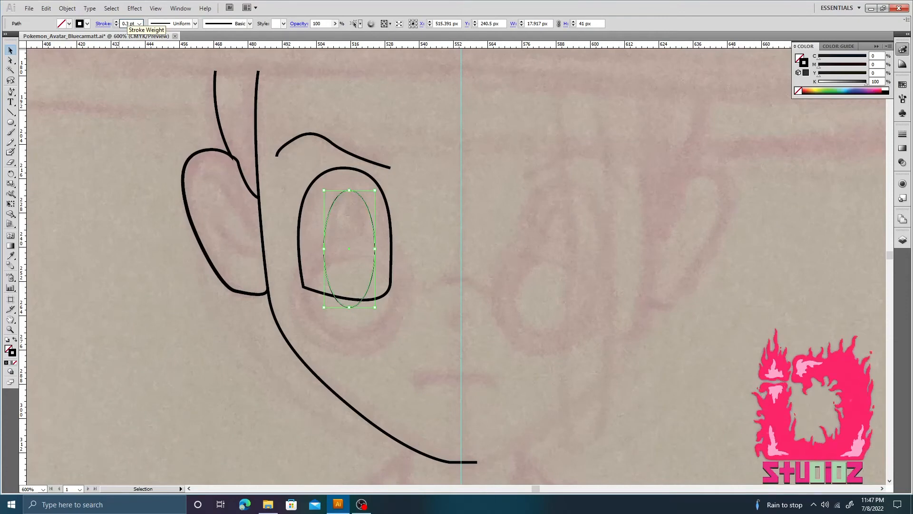
- Set the iris ellipse's stroke weight to 1.3 pt and deselect it
click(130, 24)
text(1)
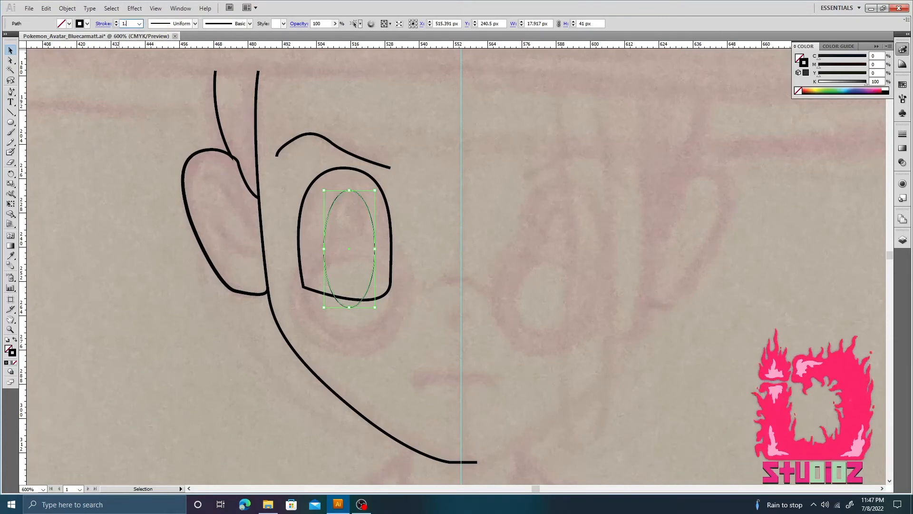
text(.3)
key(Return)
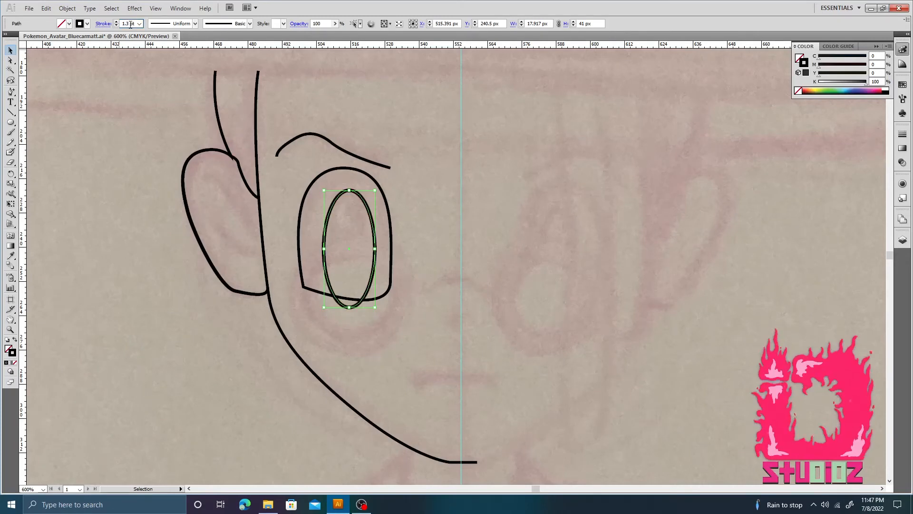
click(432, 244)
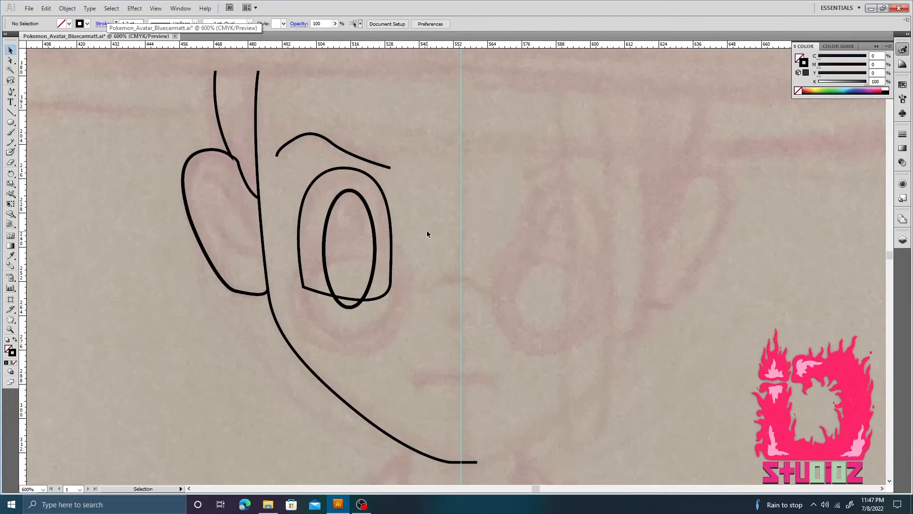
- Draw a pupil ellipse about 8.6 × 14 px inside the iris and copy the eye outline's stroke style to it
click(11, 123)
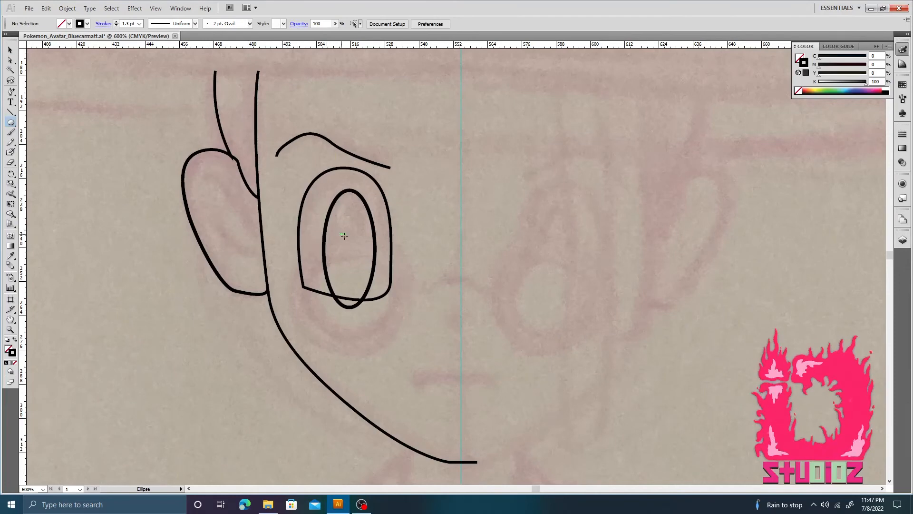
drag(342, 232, 365, 274)
drag(365, 274, 366, 270)
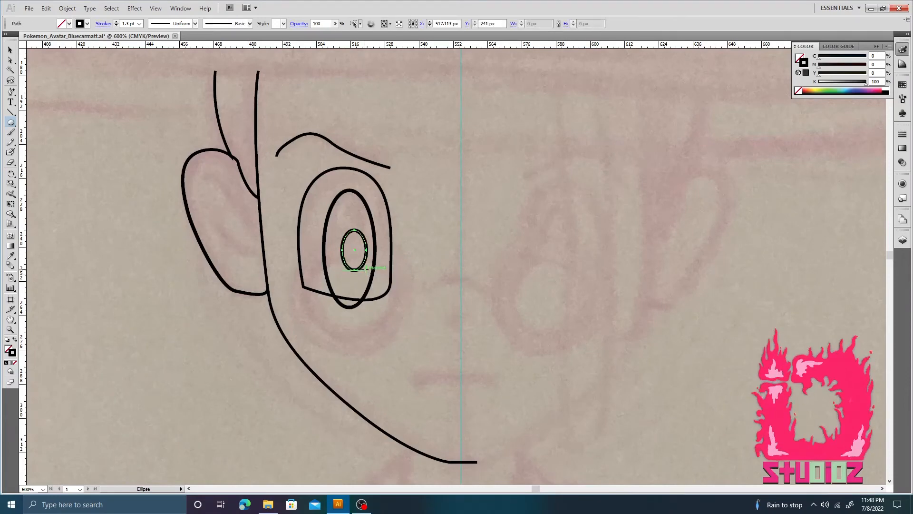
key(i)
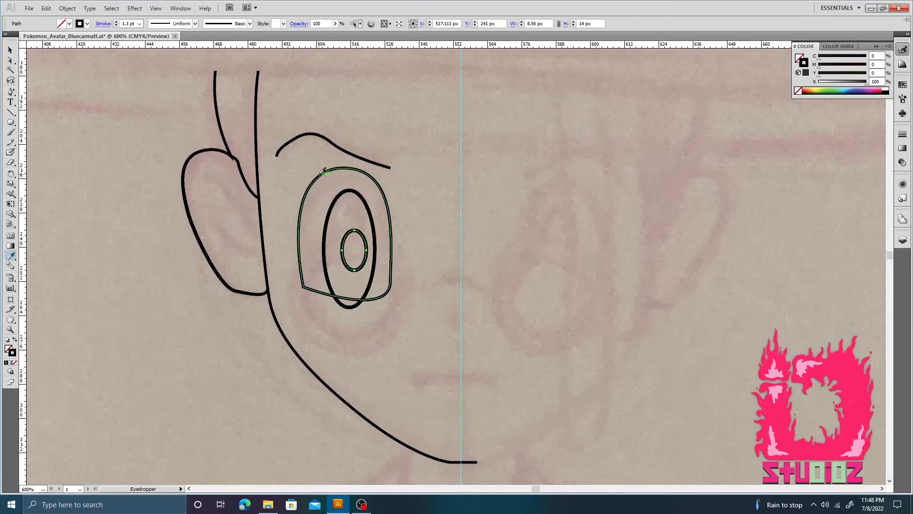
click(324, 173)
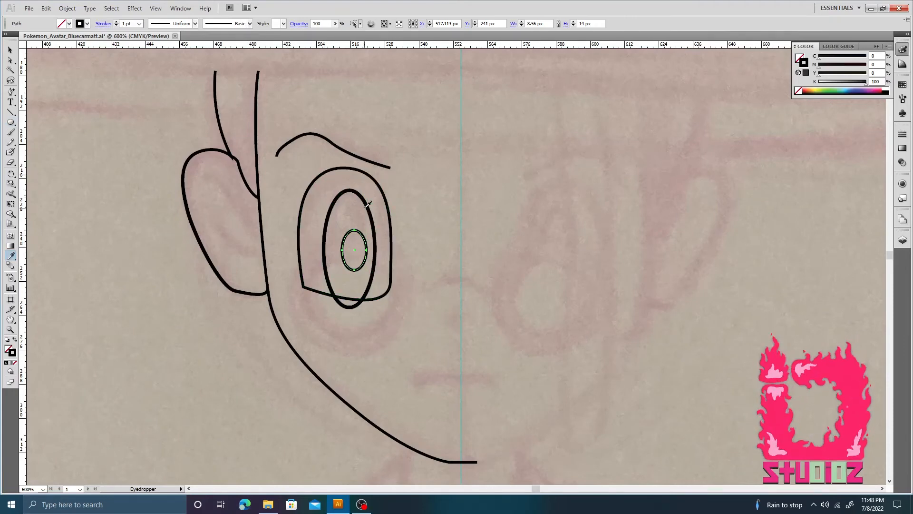
- Nudge the pupil ellipse 2 px left to centre it in the iris, and deselect it
key(v)
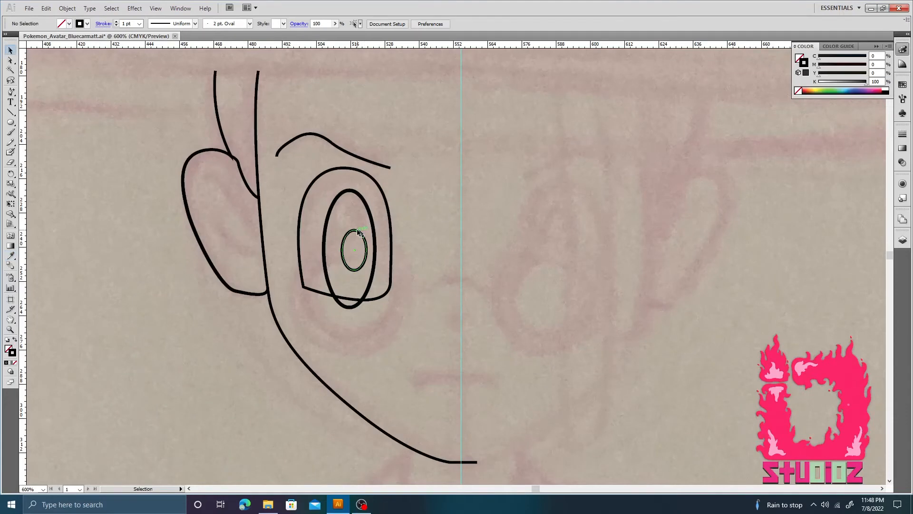
key(Left)
key(Left)
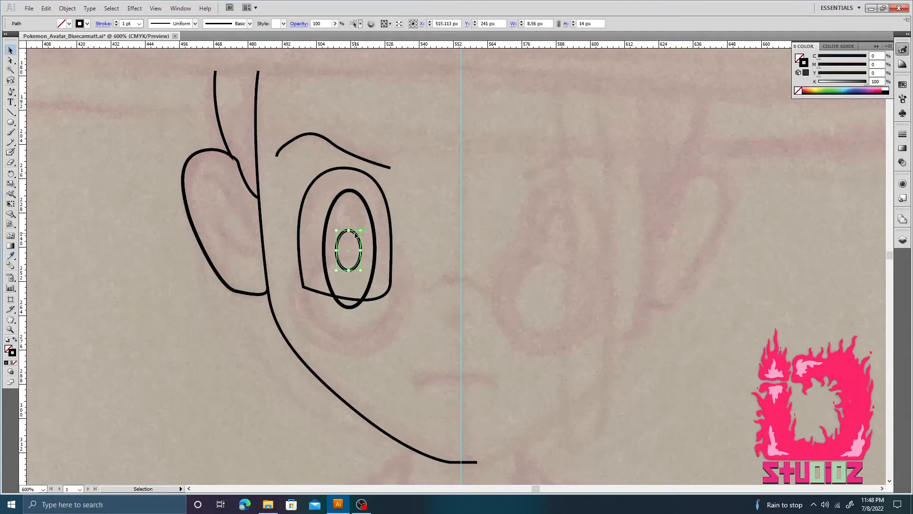
click(359, 219)
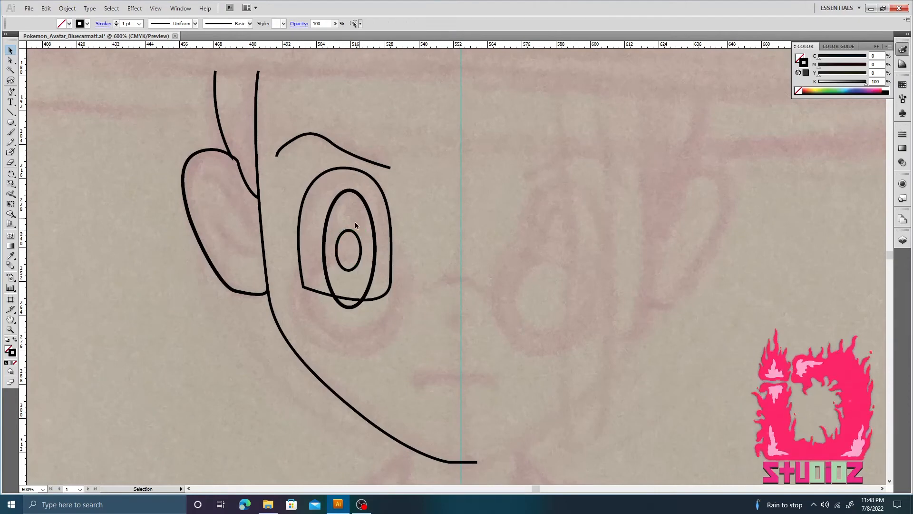
- Duplicate the pupil ellipse, scale the copy to about 4.7 × 7.7 px, and place it above the pupil inside the iris as a highlight
click(348, 233)
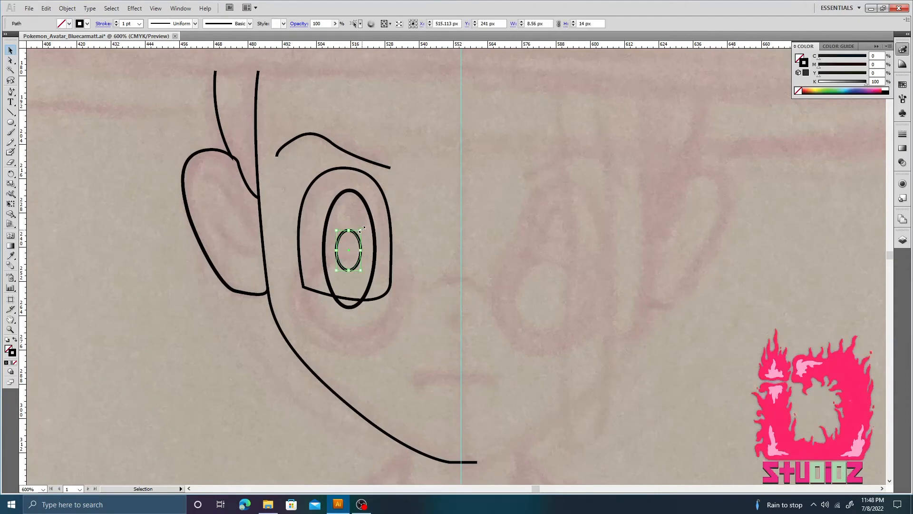
drag(354, 236, 421, 174)
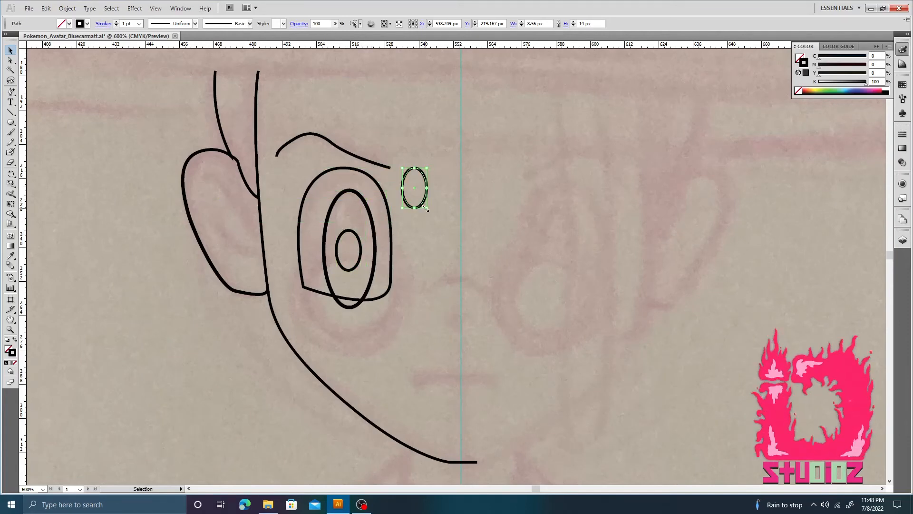
drag(426, 208, 426, 190)
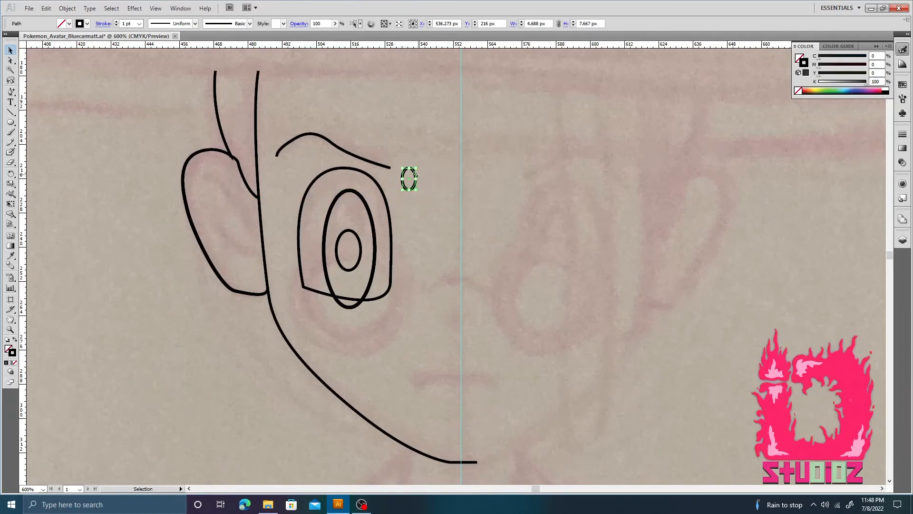
drag(415, 173, 360, 206)
click(403, 193)
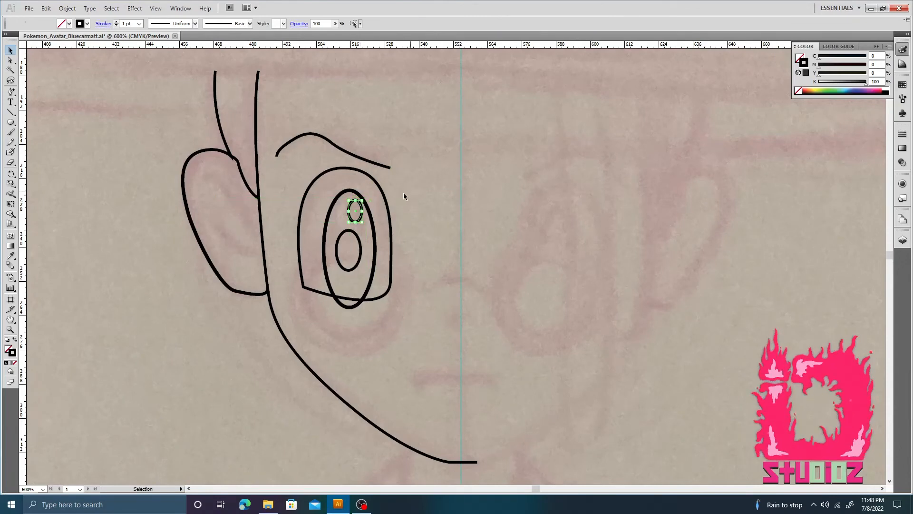
- Set the highlight ellipse's stroke weight to 0.25 pt and deselect it
click(356, 205)
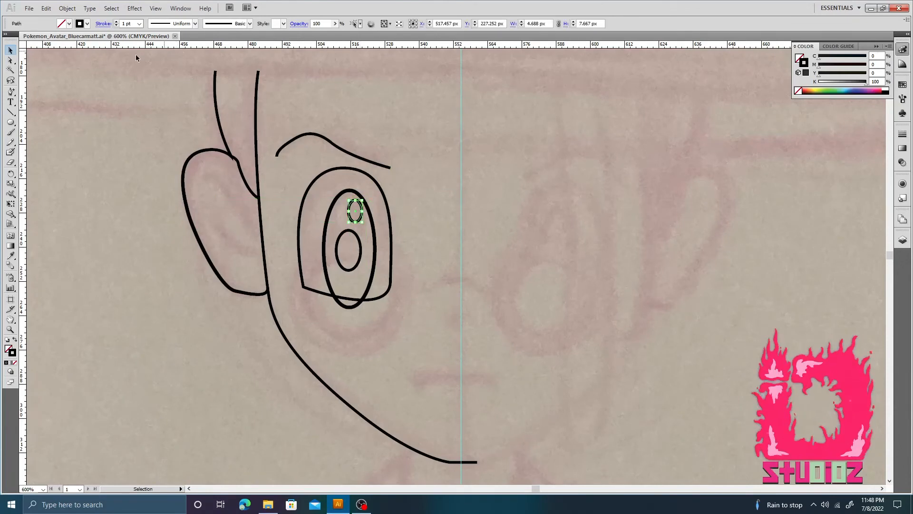
click(139, 24)
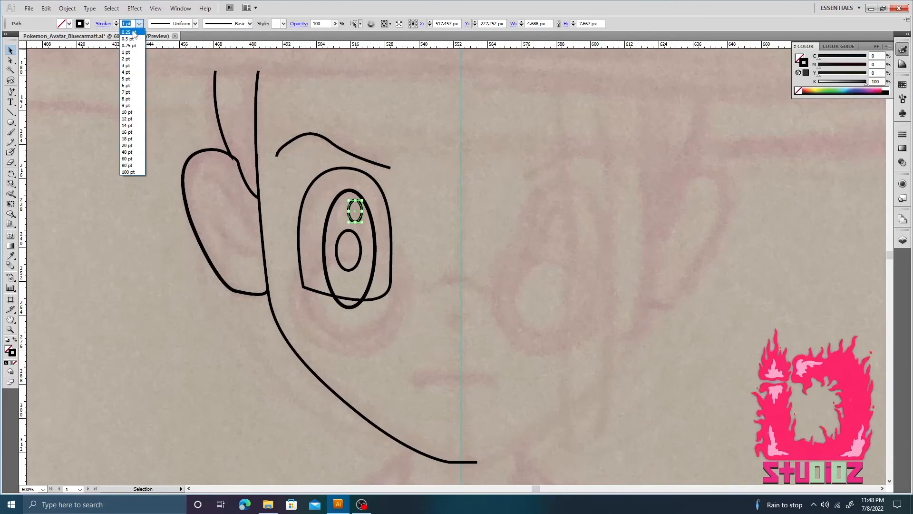
click(127, 34)
click(395, 119)
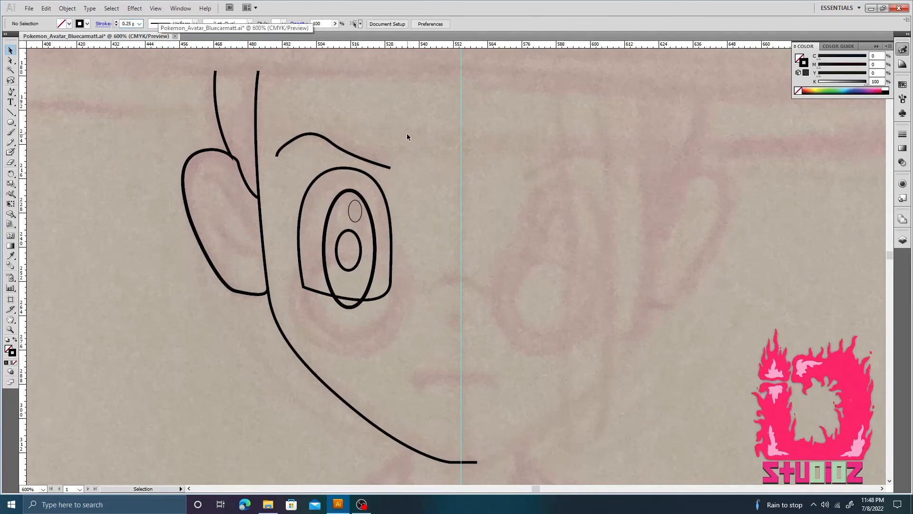
click(354, 234)
click(455, 196)
click(344, 169)
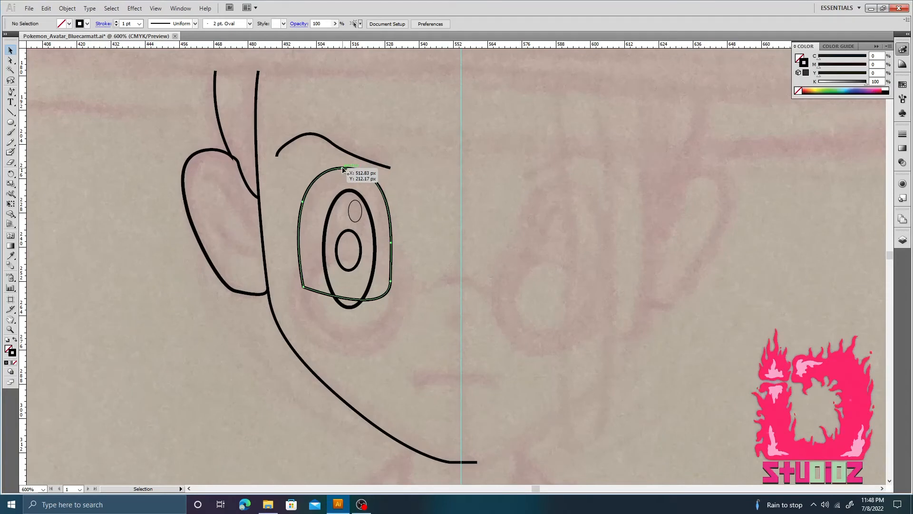
key(p)
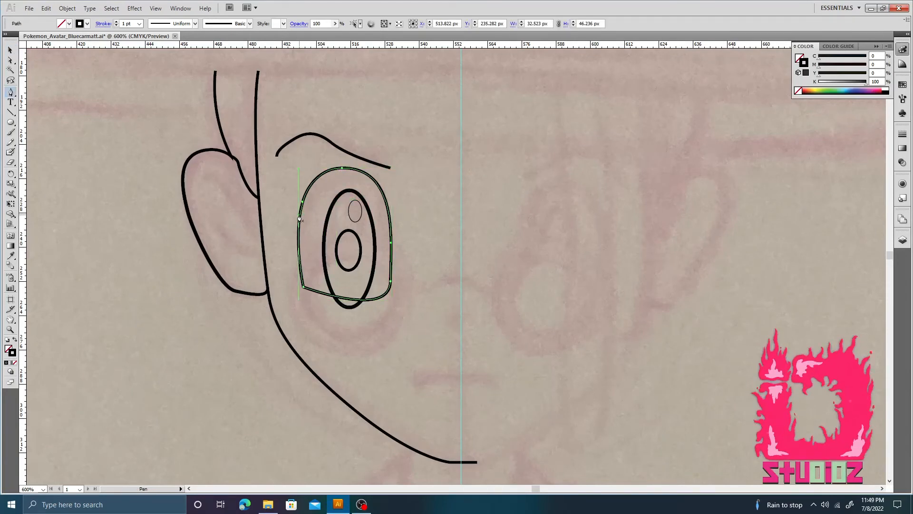
click(299, 219)
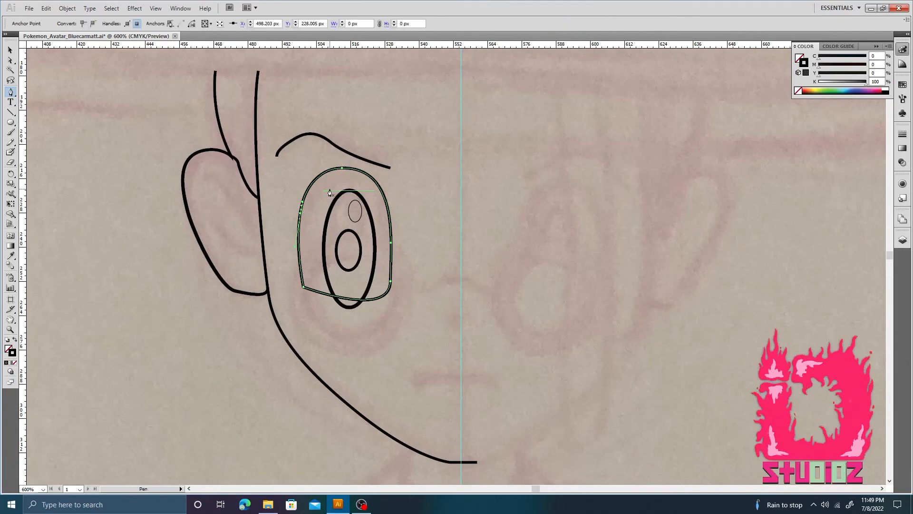
drag(344, 176, 369, 176)
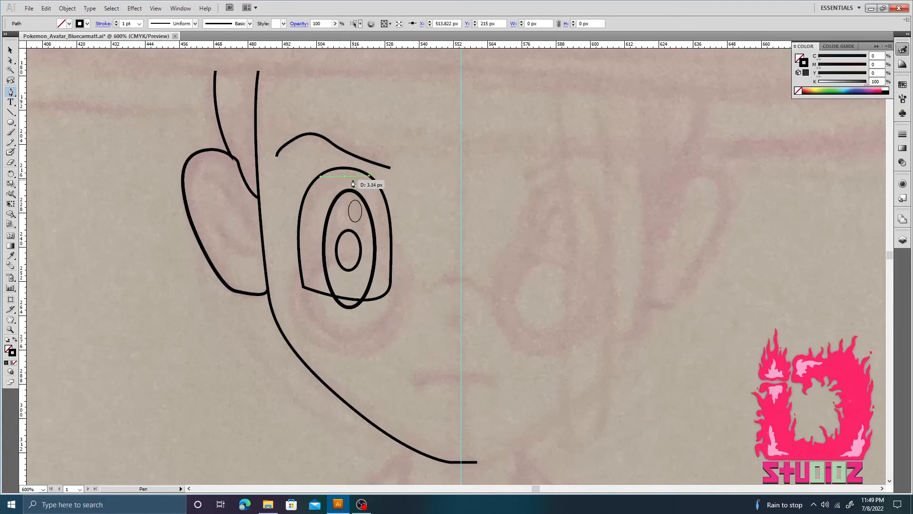
key(ctrl+z)
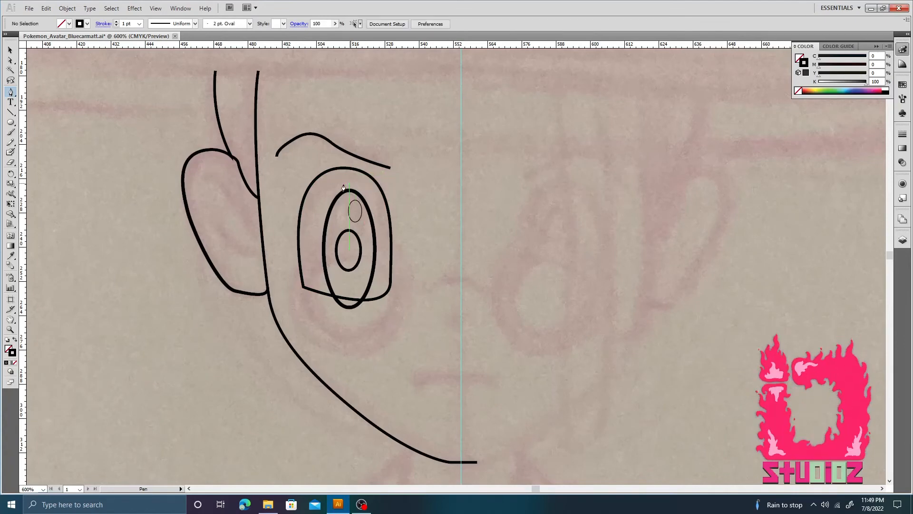
- Draw an upper eyelid curve with the Pen tool just inside the eye outline's top, from its left side to its right side, and deselect it
click(301, 209)
drag(341, 175, 371, 176)
drag(386, 209, 387, 215)
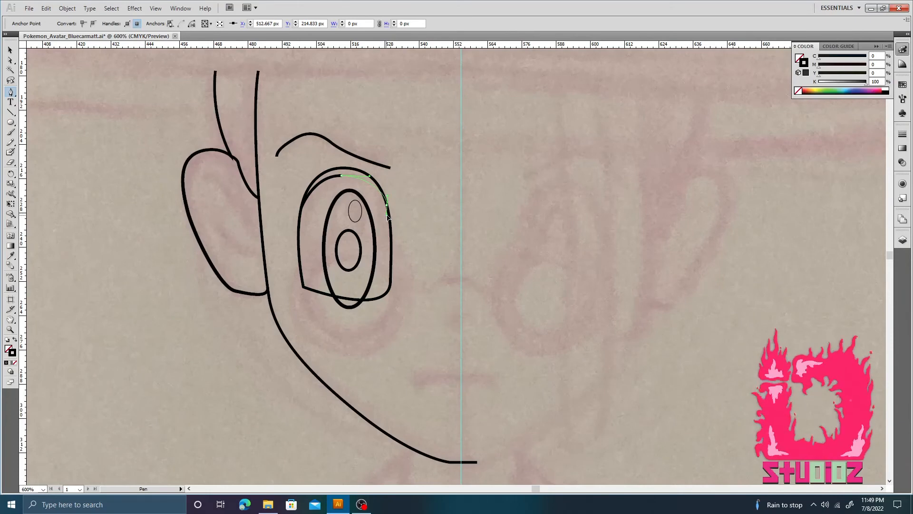
drag(388, 217, 393, 212)
key(v)
click(427, 187)
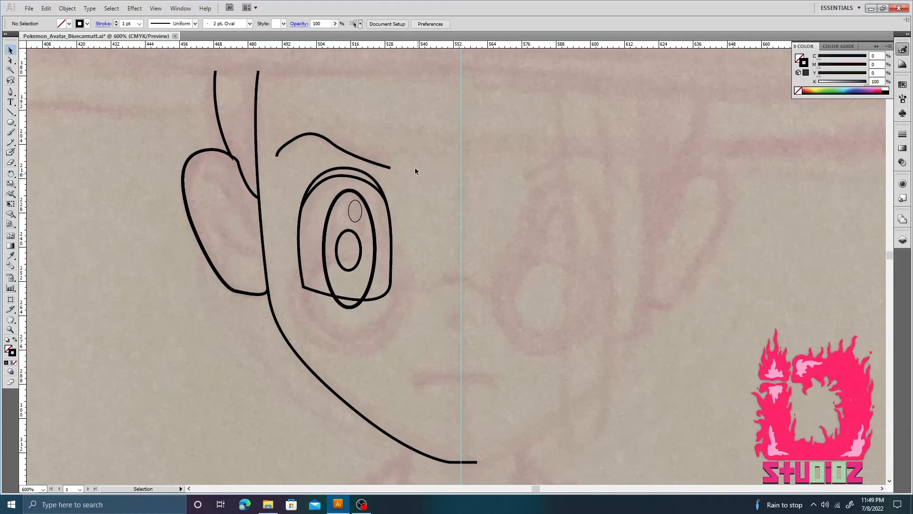
- Taper the eyebrow's outer end, nearest the ear, to a point with the Width tool
key(a)
click(278, 157)
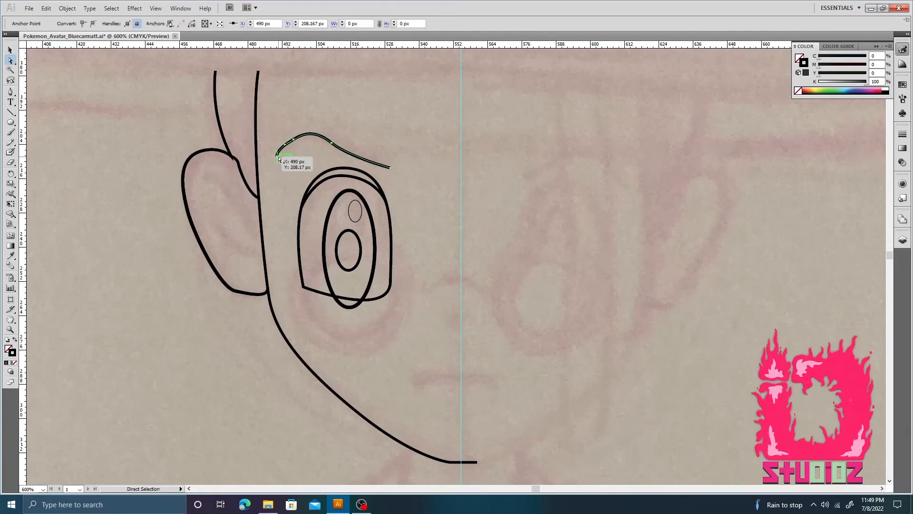
key(shift+w)
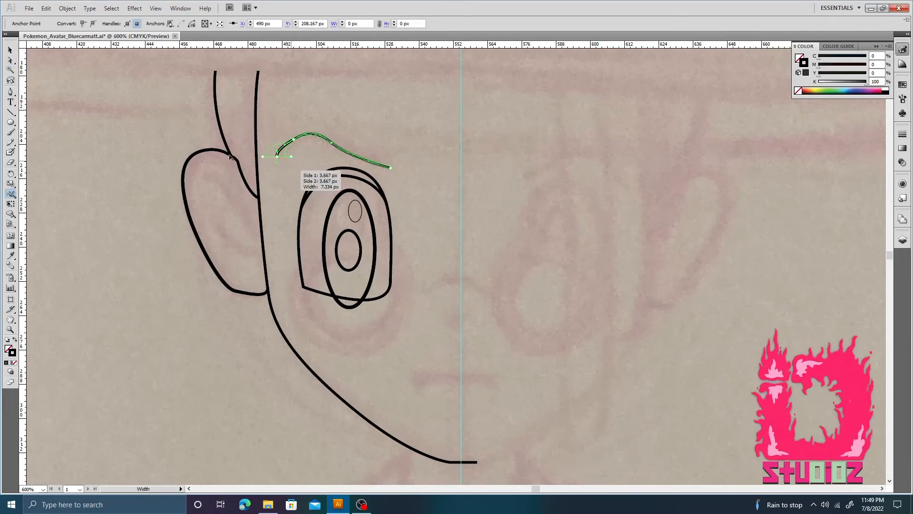
- Taper the eyebrow's inner end, nearest the nose, to a point with the Width tool, and deselect it
key(a)
click(401, 159)
click(392, 169)
key(shift+w)
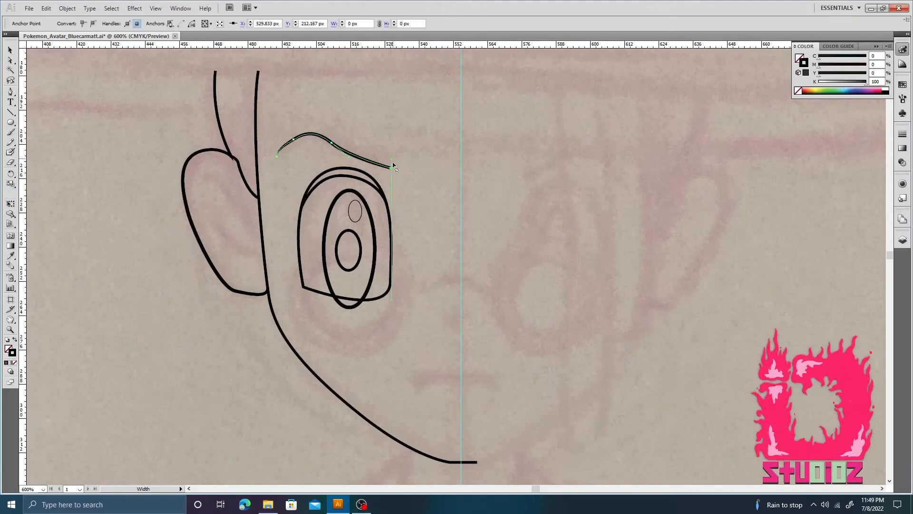
key(a)
click(391, 169)
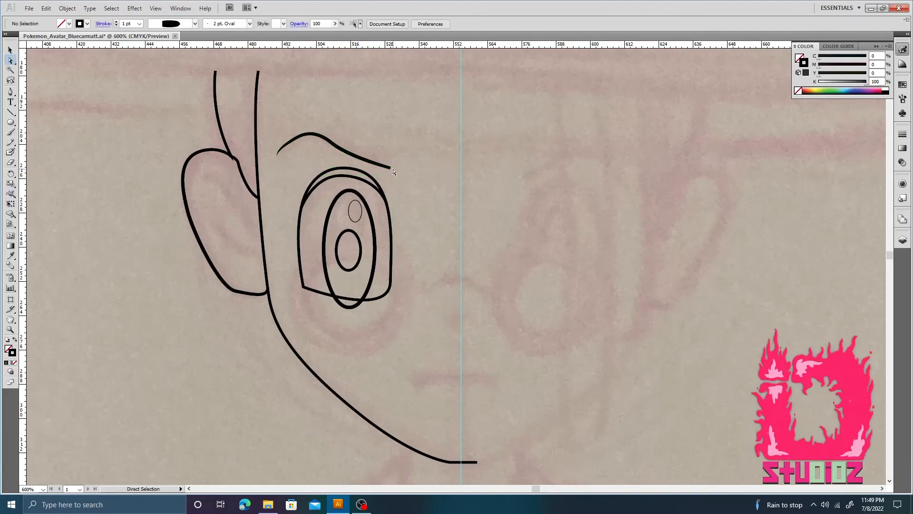
key(shift+w)
drag(392, 169, 408, 137)
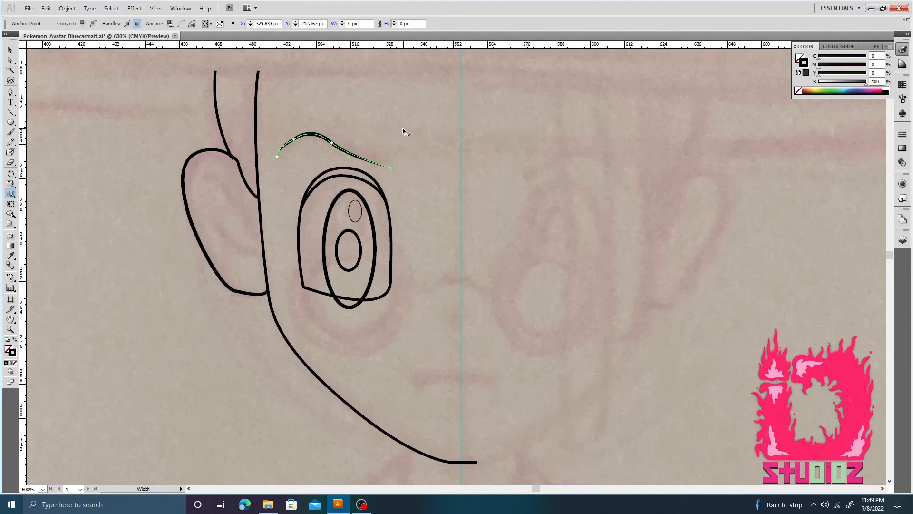
key(v)
click(401, 122)
- Widen the eyebrow's stroke at its peak to about 2.27 pt with the Width tool, and deselect it
click(321, 140)
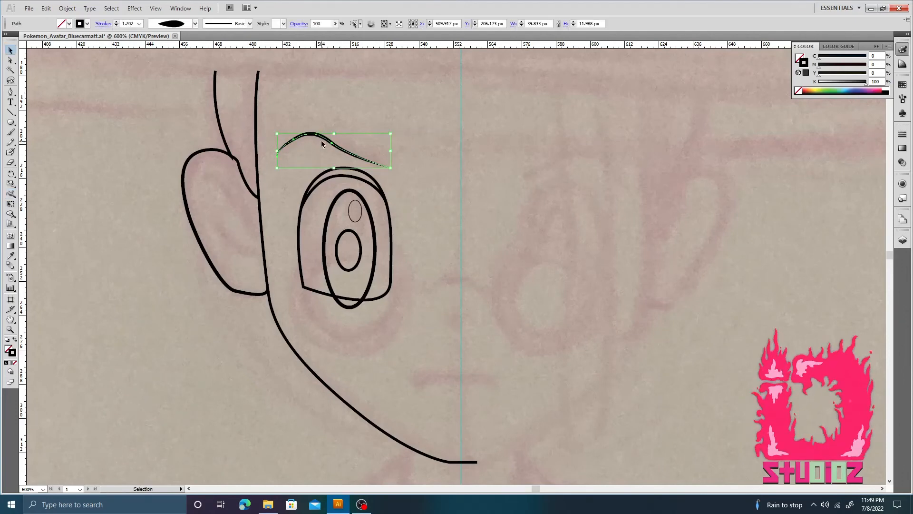
key(shift+w)
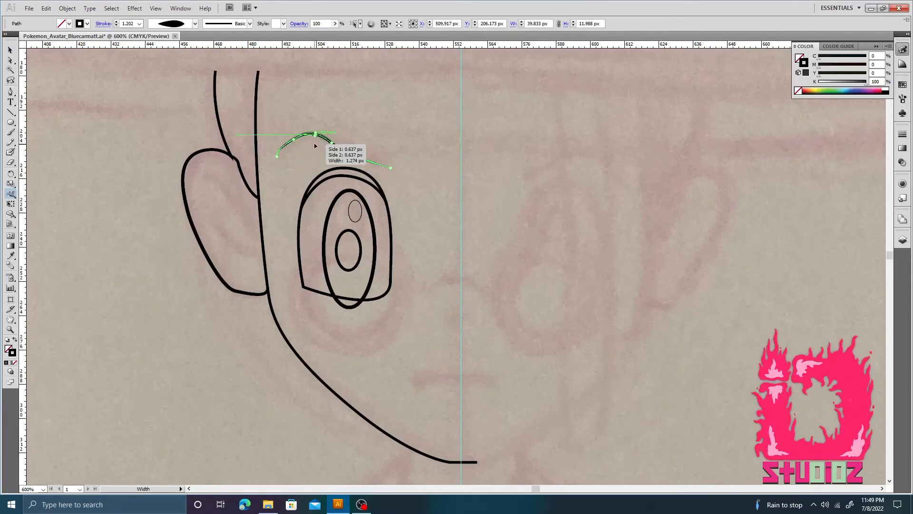
drag(315, 149, 317, 137)
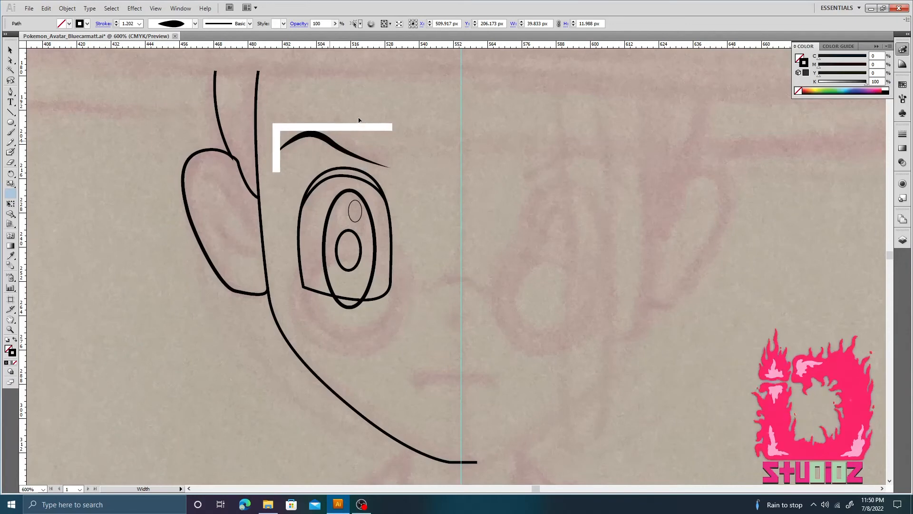
key(v)
click(371, 101)
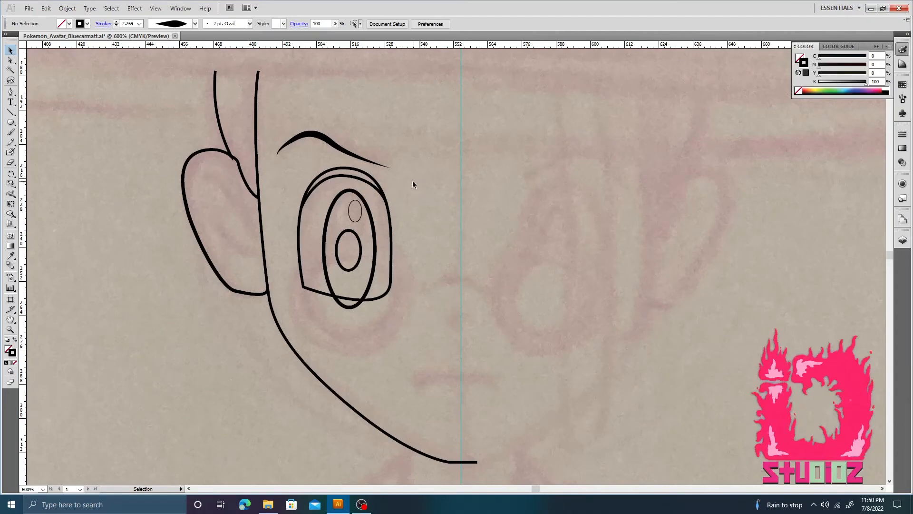
- Nudge the eyebrow up 3 px, away from the eye, and deselect it
click(362, 159)
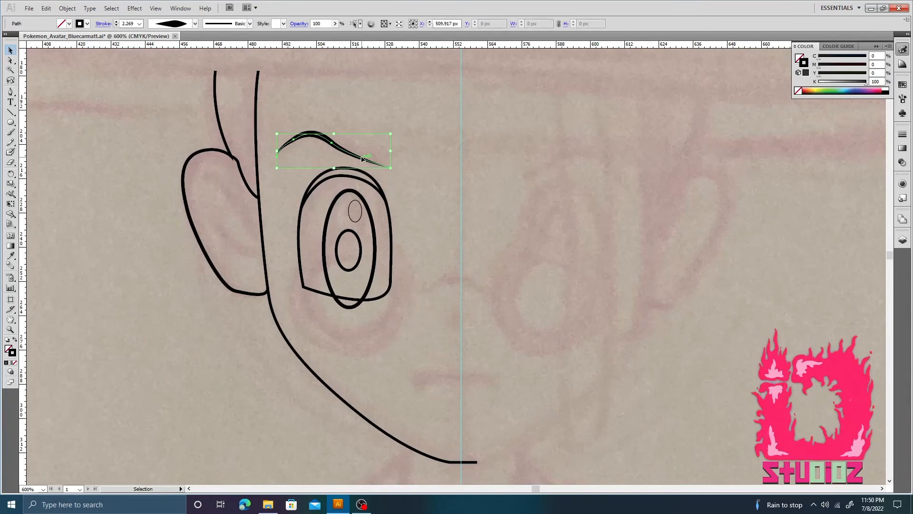
key(Up)
key(Up)
key(Up)
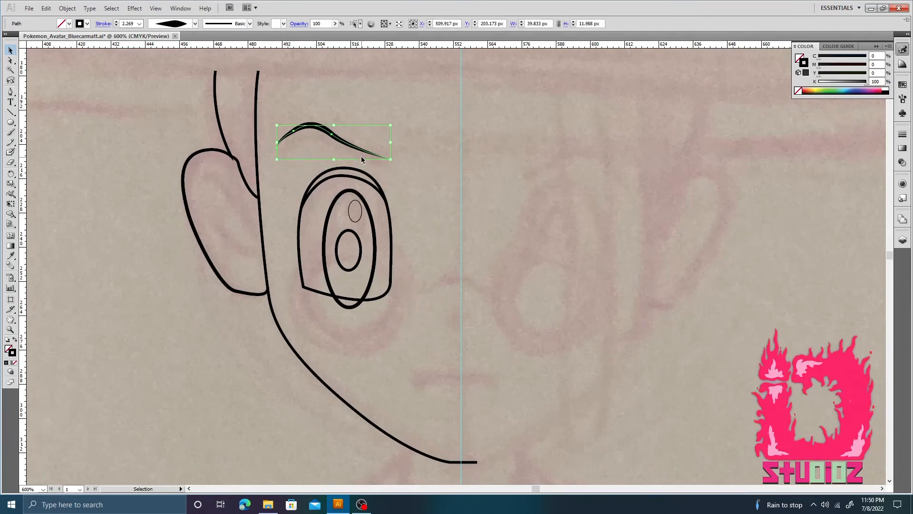
click(405, 179)
- Draw a short crease curve about 4.6 × 5.3 px with the Pen tool just outside the eye's upper inner corner, and deselect it
key(p)
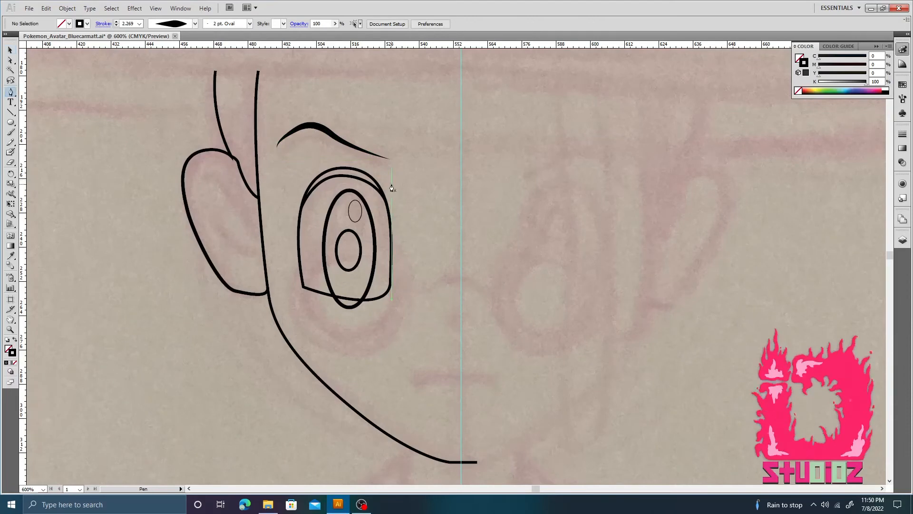
click(378, 167)
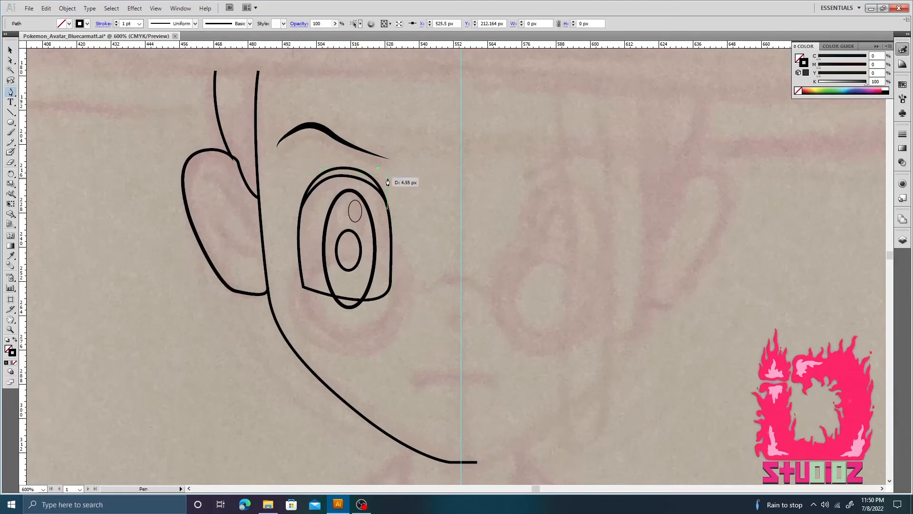
drag(391, 187, 393, 195)
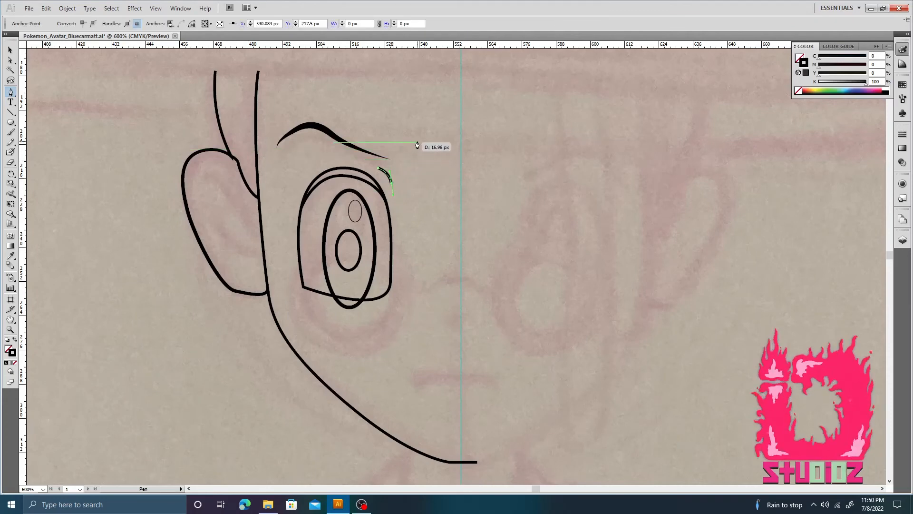
key(v)
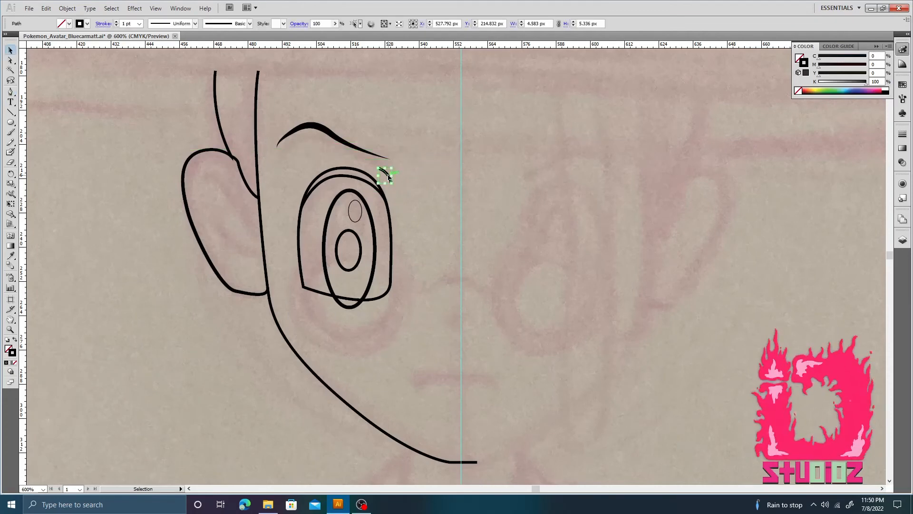
click(438, 131)
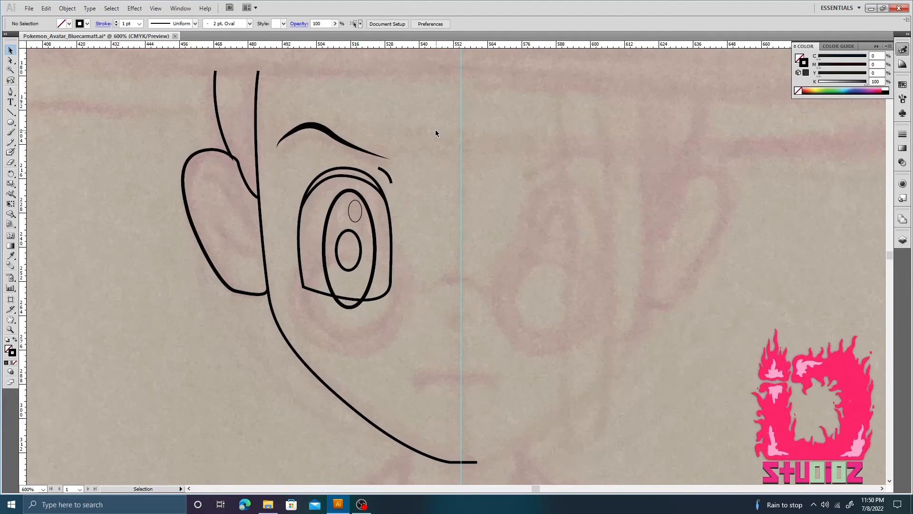
- Draw a closed inner-ear contour inside the ear outline with the Pen tool, ending in a small curved notch near the face line, and deselect it
mouse_move(435, 138)
mouse_down()
mouse_move(428, 174)
mouse_move(363, 163)
mouse_move(380, 142)
mouse_up()
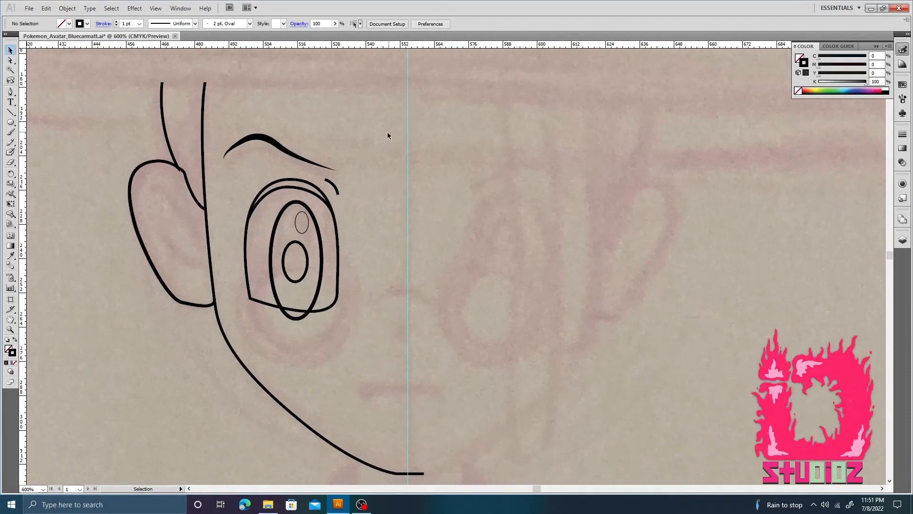
key(p)
click(202, 247)
drag(183, 222, 187, 203)
click(168, 177)
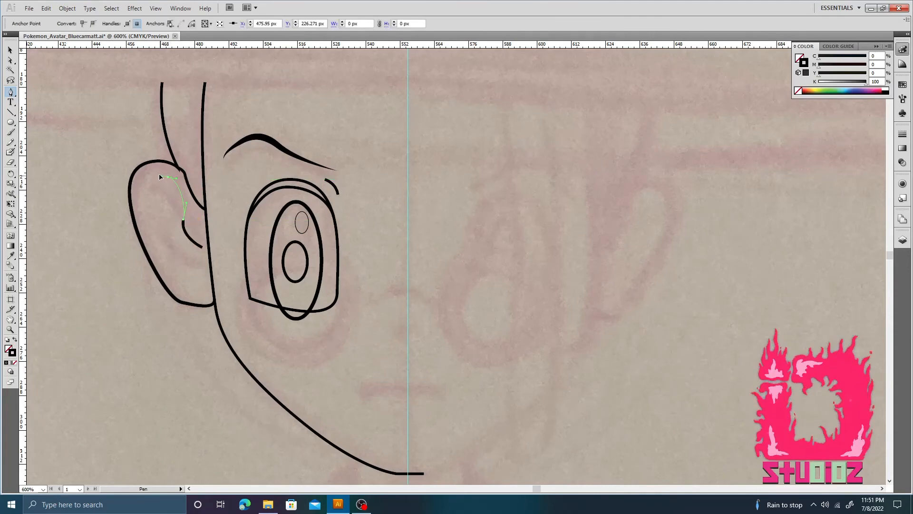
mouse_move(141, 194)
mouse_down()
mouse_move(167, 269)
mouse_move(201, 268)
mouse_move(230, 245)
mouse_up()
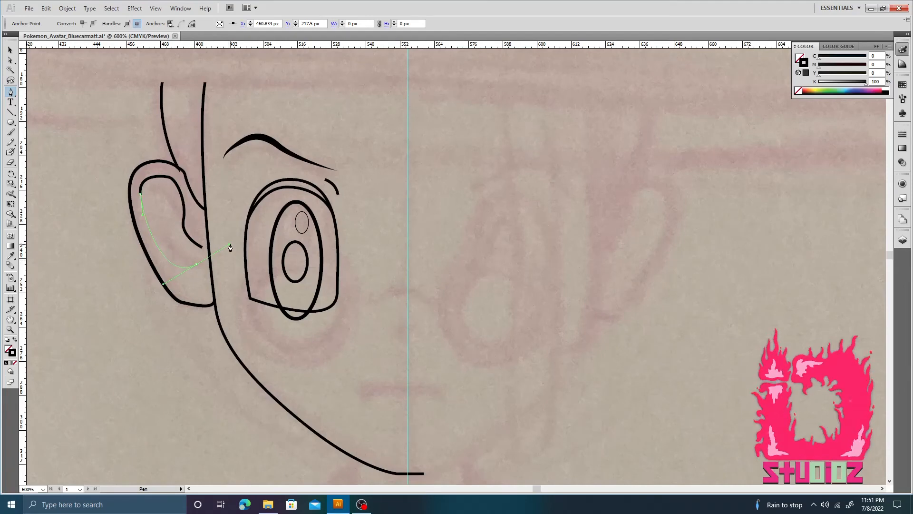
click(197, 266)
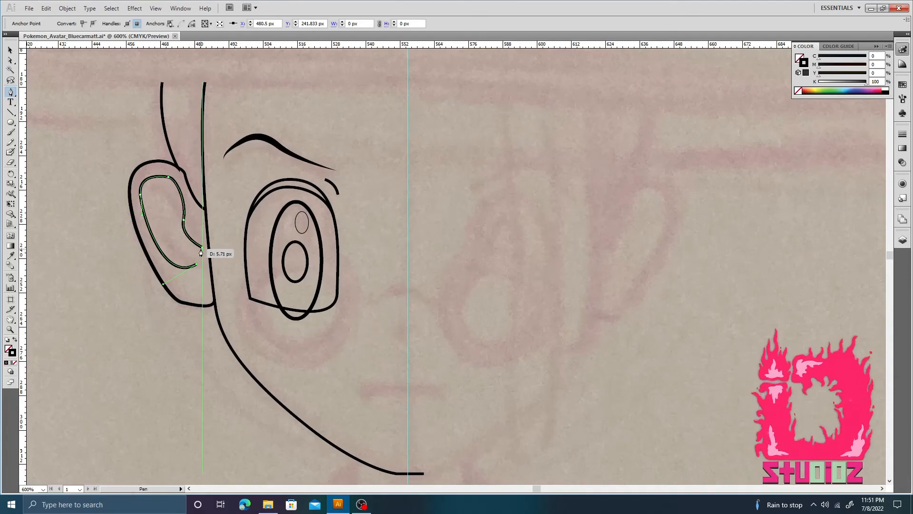
mouse_move(202, 247)
mouse_down()
mouse_move(209, 236)
mouse_move(215, 248)
mouse_up()
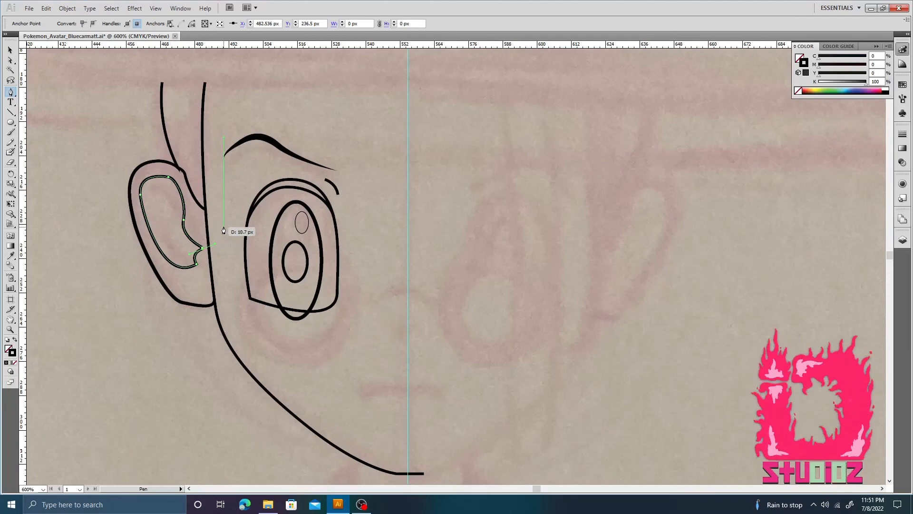
key(ctrl+z)
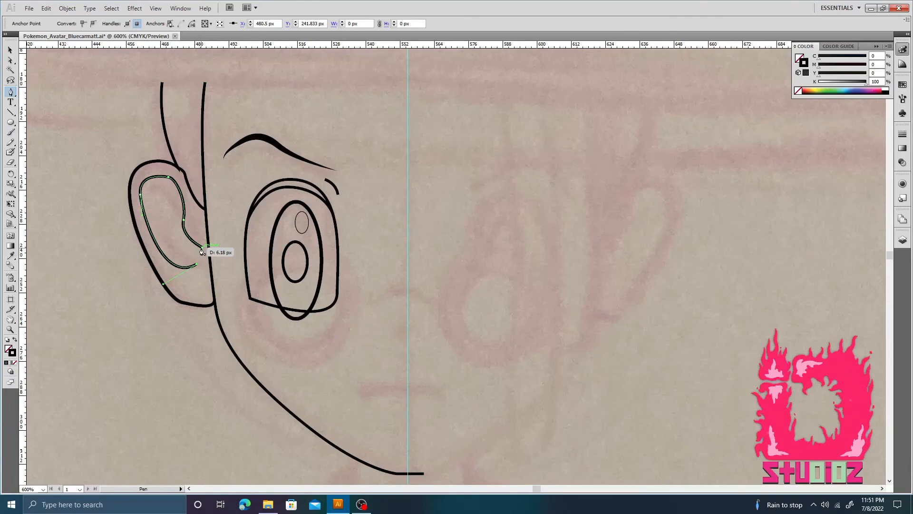
click(202, 247)
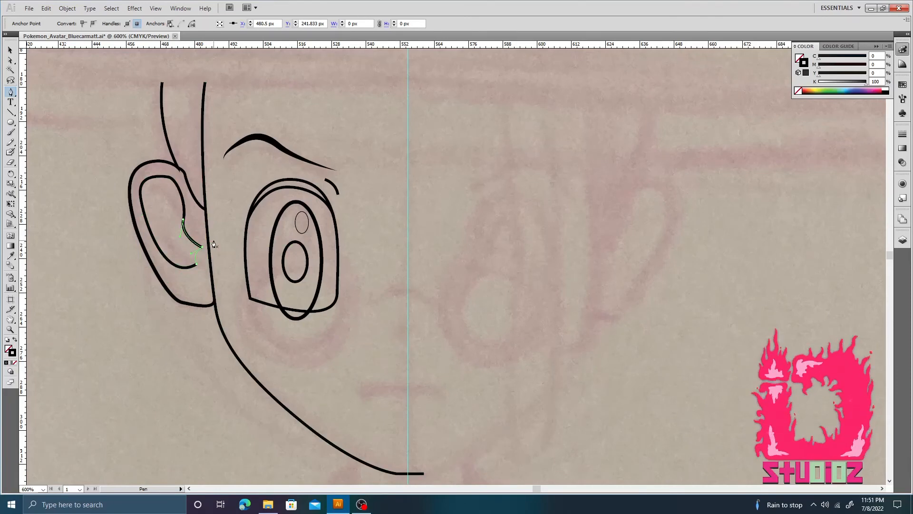
key(v)
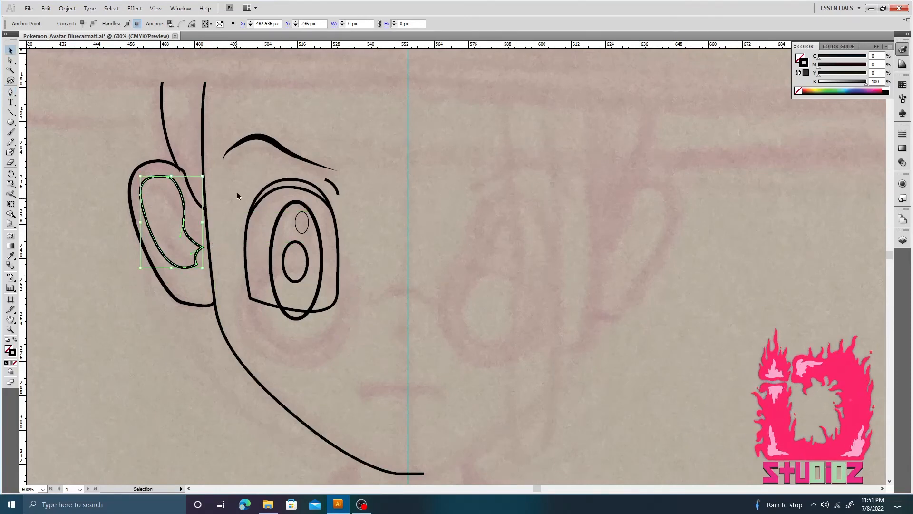
click(239, 189)
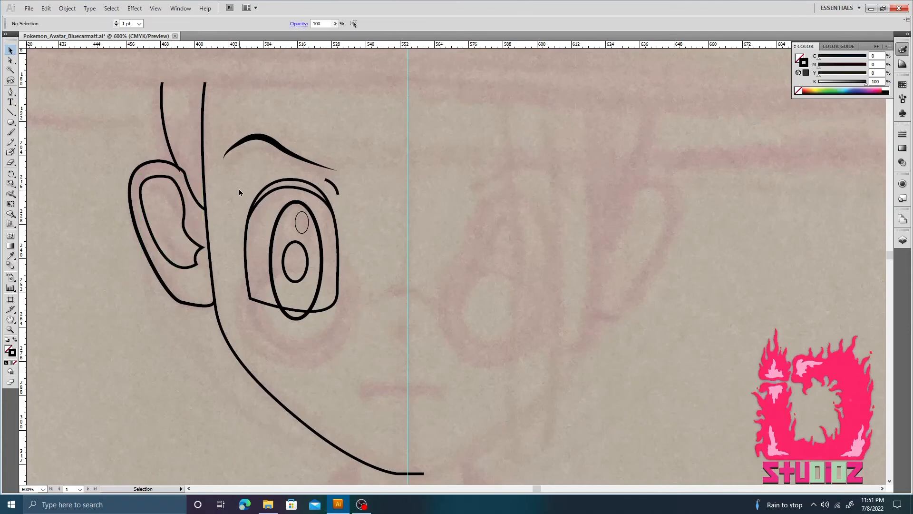
- Draw a short curved fold line with the Pen tool in the lower part of the inner ear, starting at the notch, and deselect it
key(p)
drag(195, 257, 155, 237)
key(v)
click(169, 211)
- Draw a curved fold line with the Pen tool across the upper part of the inner ear, starting at its face-side edge, and deselect it
key(p)
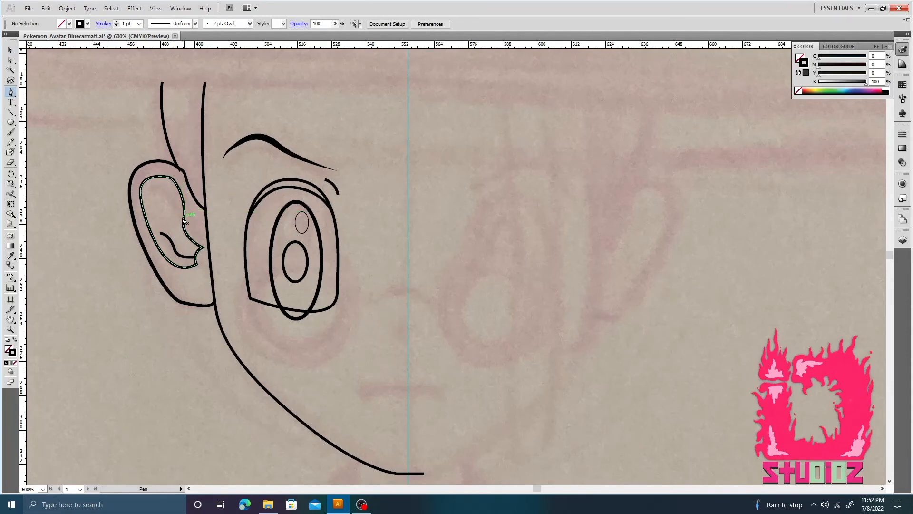
click(184, 215)
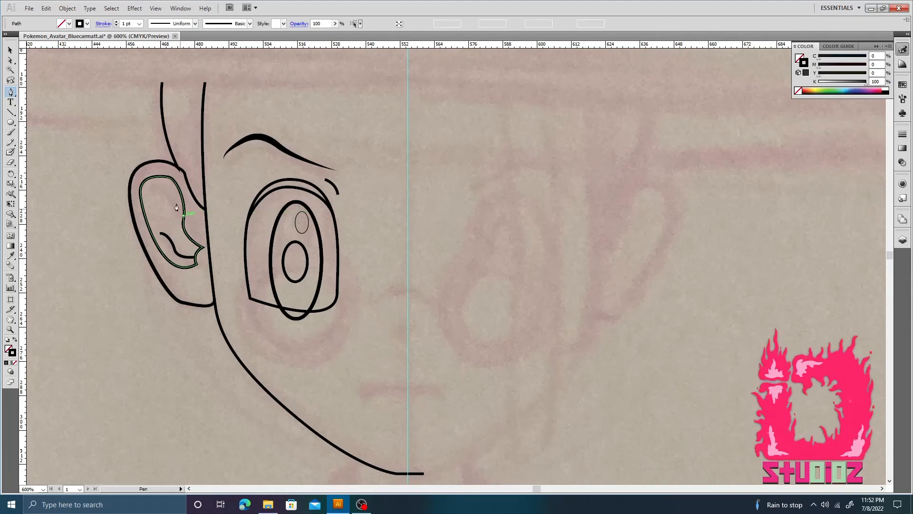
drag(171, 195, 142, 204)
key(v)
click(165, 219)
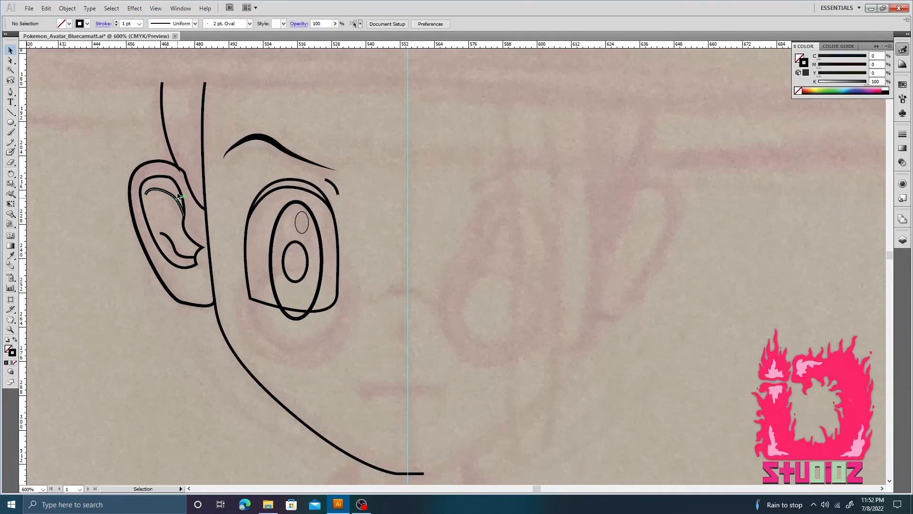
- Draw a rounded curve with the Pen tool from the upper ear fold, bulging away from the face and back to the inner-ear edge, and deselect it
key(p)
click(174, 197)
drag(187, 233, 226, 242)
key(ctrl+z)
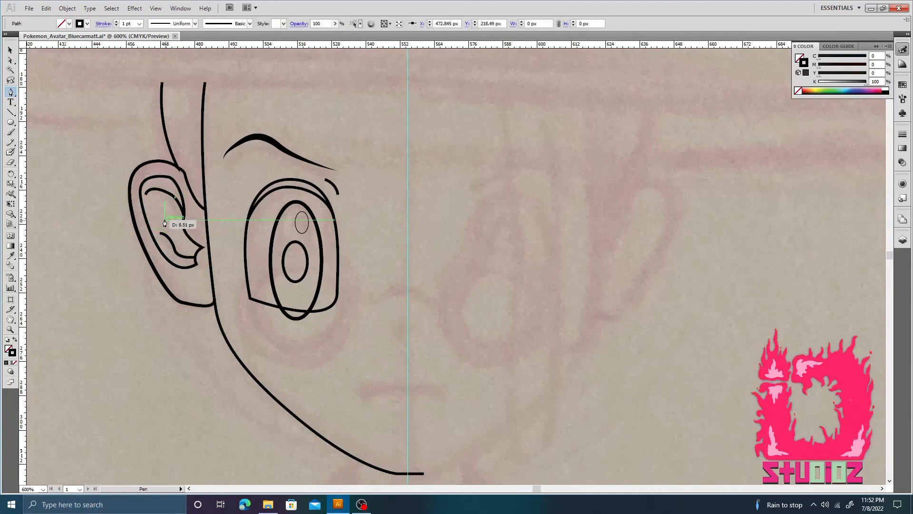
drag(164, 219, 201, 226)
key(v)
click(202, 223)
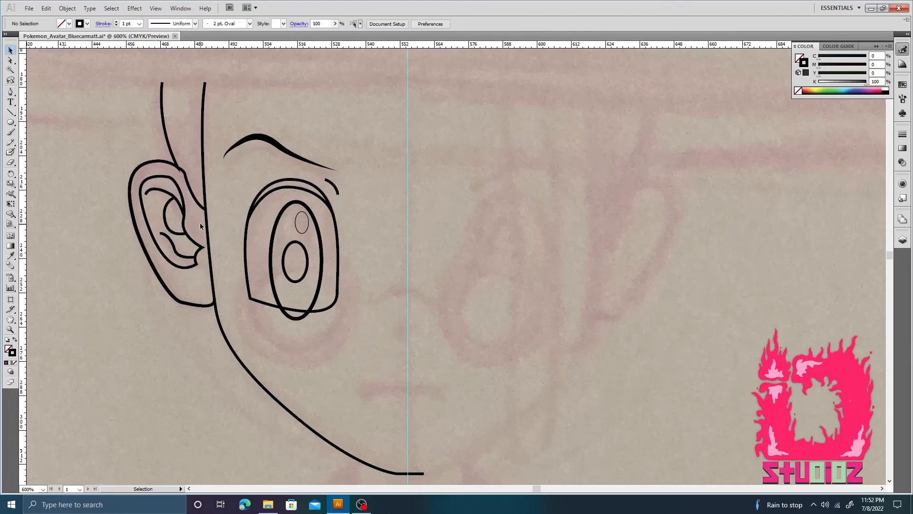
- Draw a short curve with the Pen tool in the earlobe, between the inner-ear contour and the ear outline, and deselect it
key(p)
mouse_move(197, 292)
mouse_down()
mouse_move(166, 278)
mouse_move(152, 248)
mouse_up()
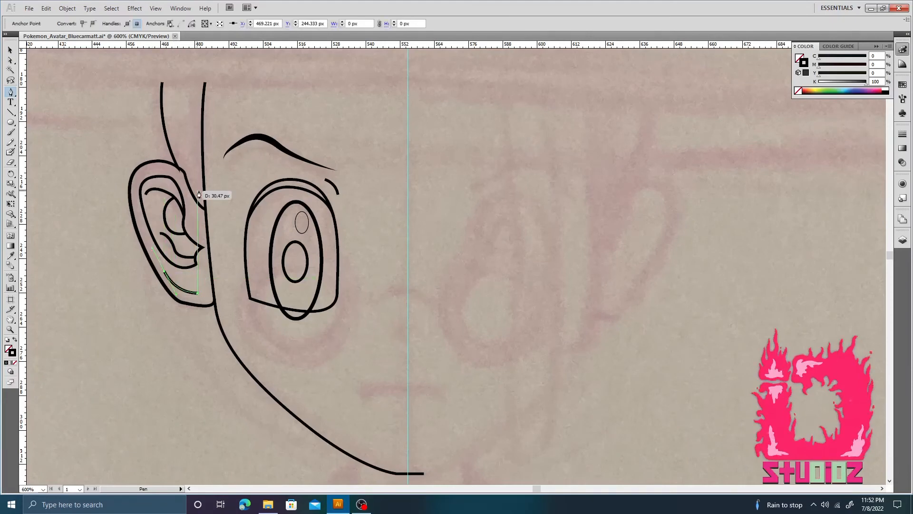
key(v)
click(235, 181)
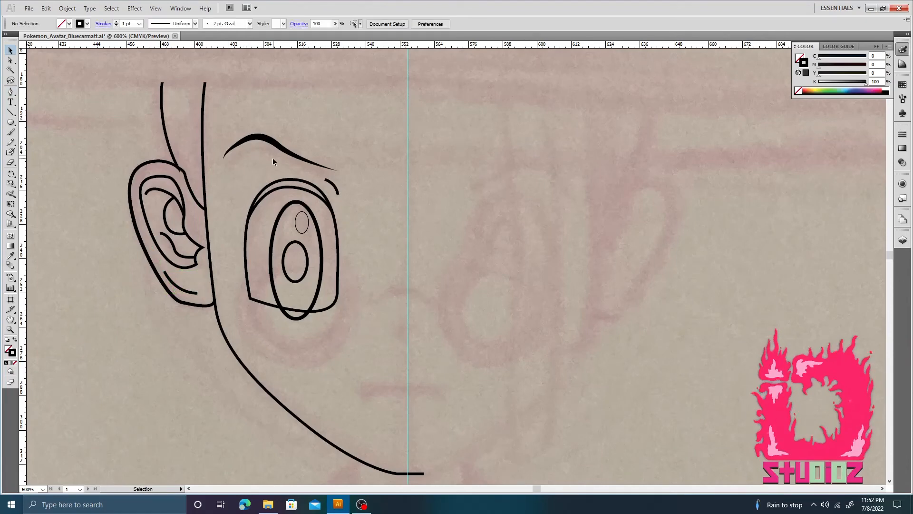
key(p)
key(v)
mouse_move(385, 179)
mouse_down()
mouse_move(367, 261)
mouse_move(369, 208)
mouse_move(393, 178)
mouse_up()
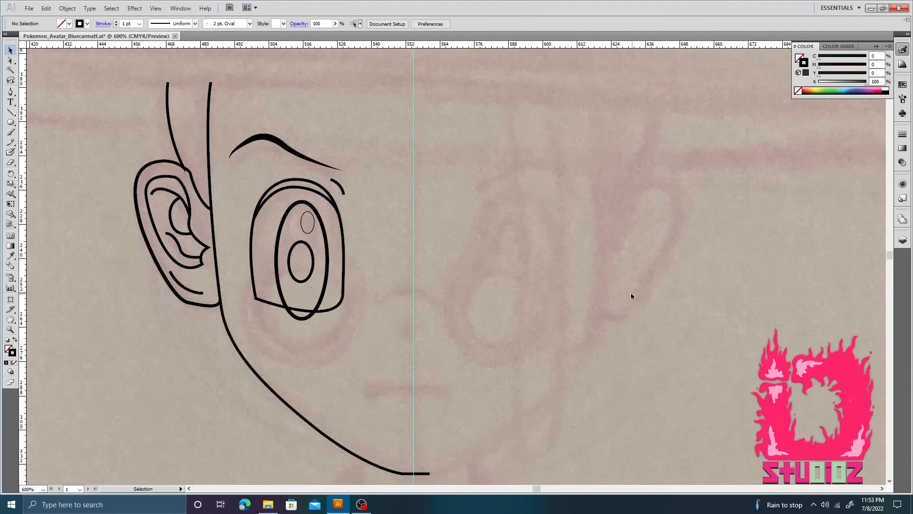
key(ctrl+minus)
key(ctrl+minus)
key(ctrl+minus)
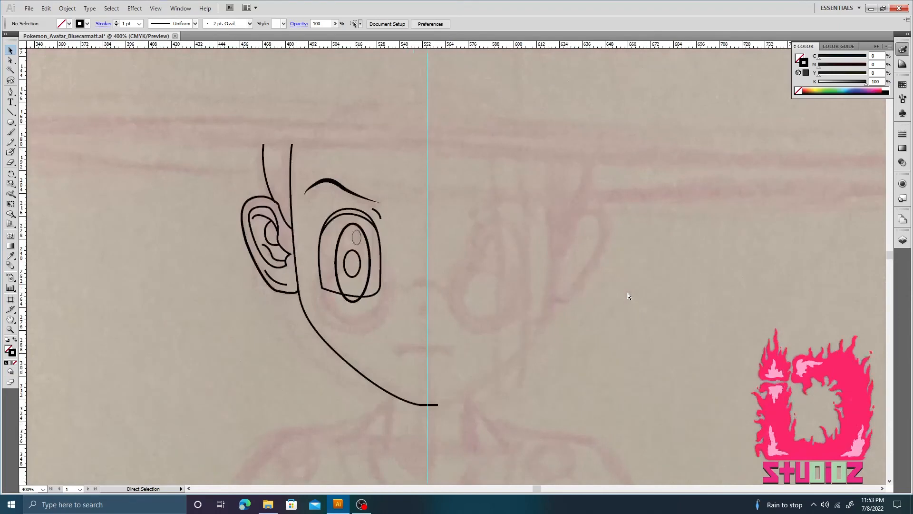
key(ctrl+plus)
key(ctrl+plus)
key(ctrl+plus)
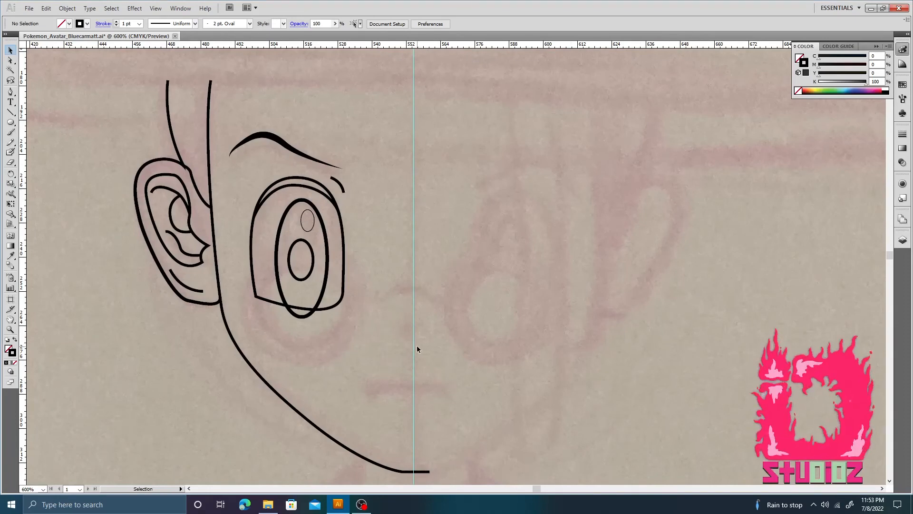
- Fill the large iris ellipse with the white-to-black gradient and set the gradient type to Radial
click(322, 300)
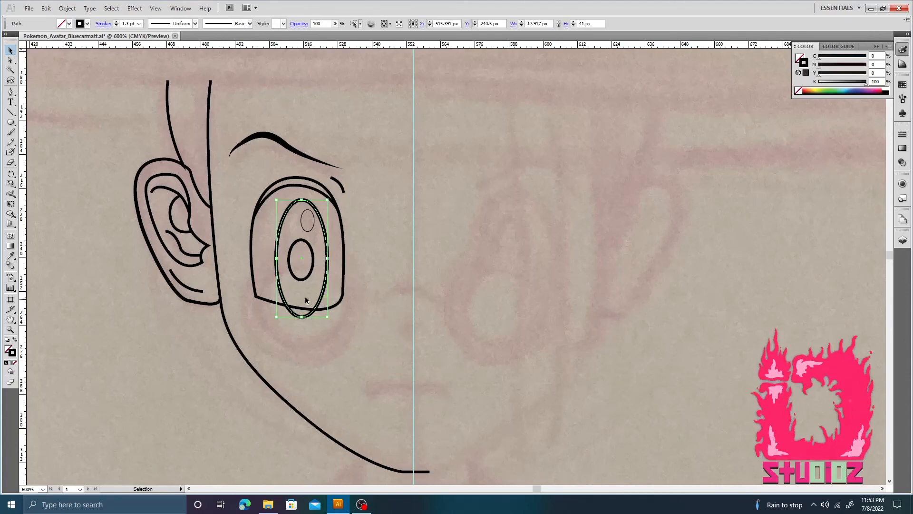
click(9, 364)
click(9, 363)
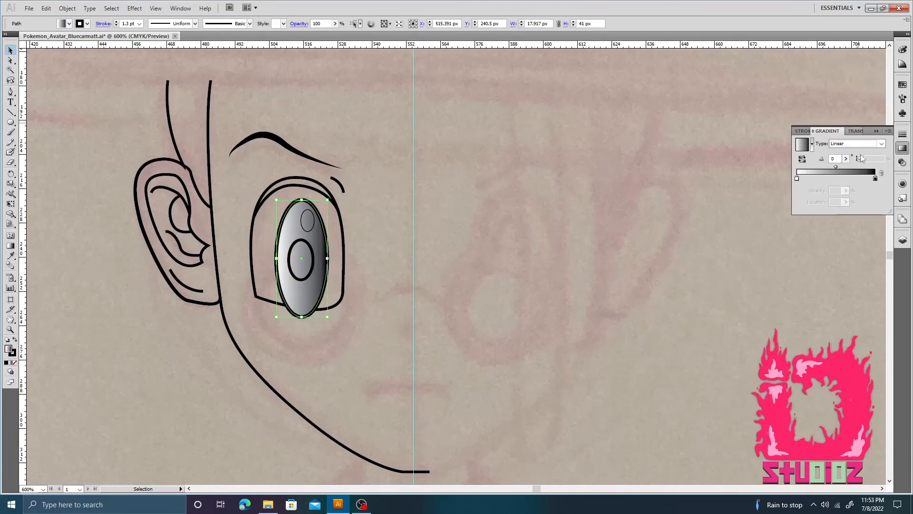
click(882, 144)
click(880, 151)
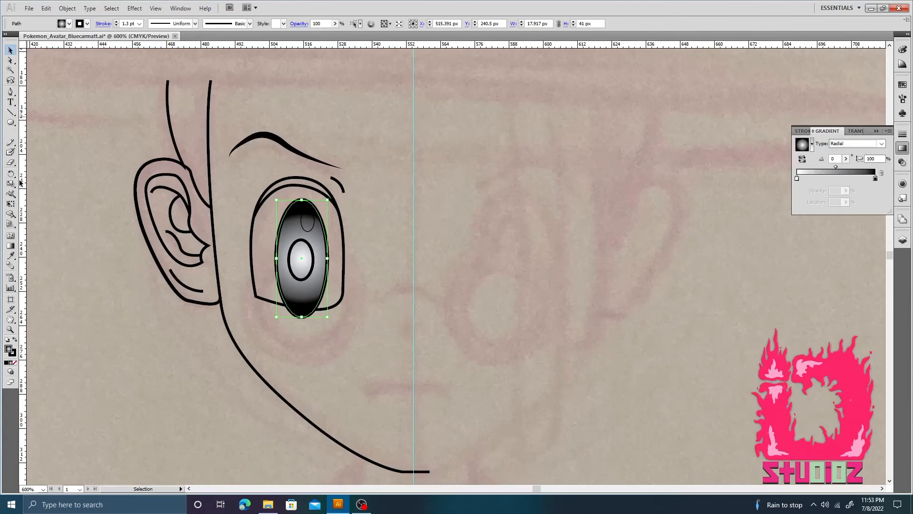
- Undo the iris fill's change to a radial gradient
click(10, 204)
click(11, 205)
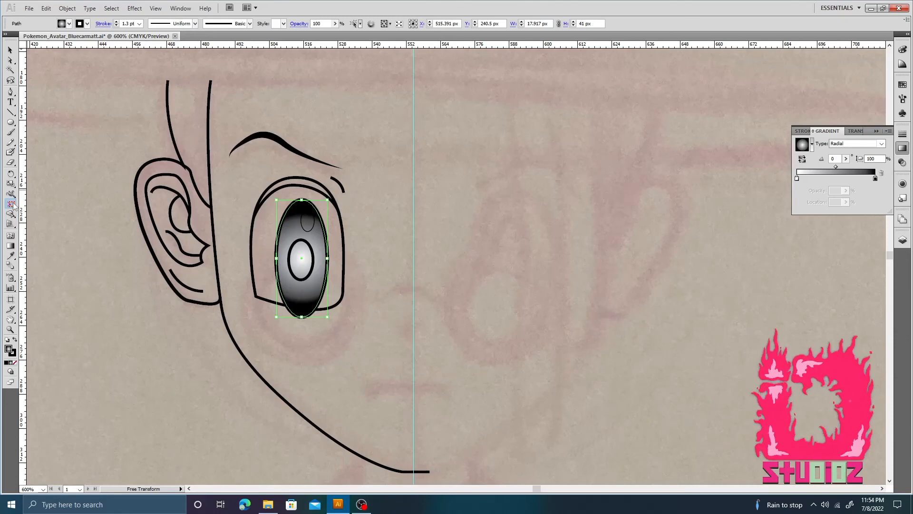
click(14, 122)
click(13, 123)
key(ctrl+z)
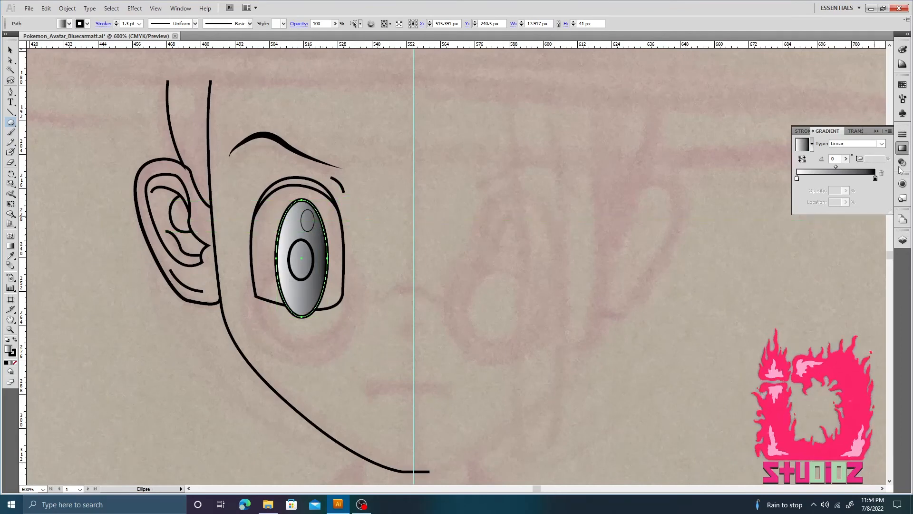
- Set the iris gradient type to Radial and move its midpoint to 49.7%
click(882, 143)
click(854, 159)
drag(835, 167, 836, 169)
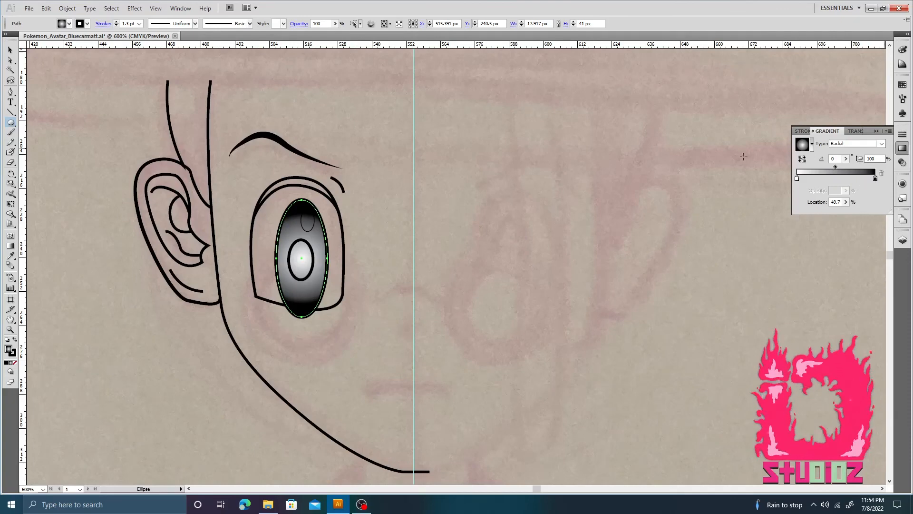
click(11, 114)
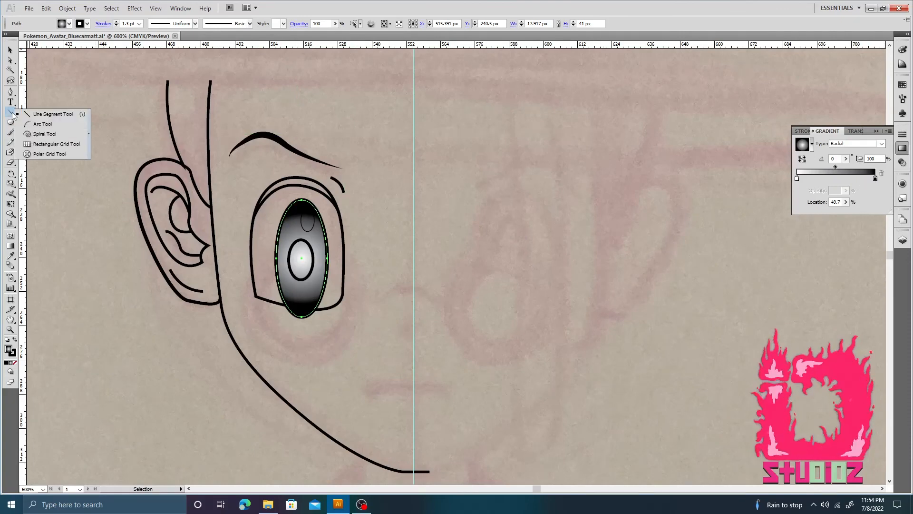
click(14, 115)
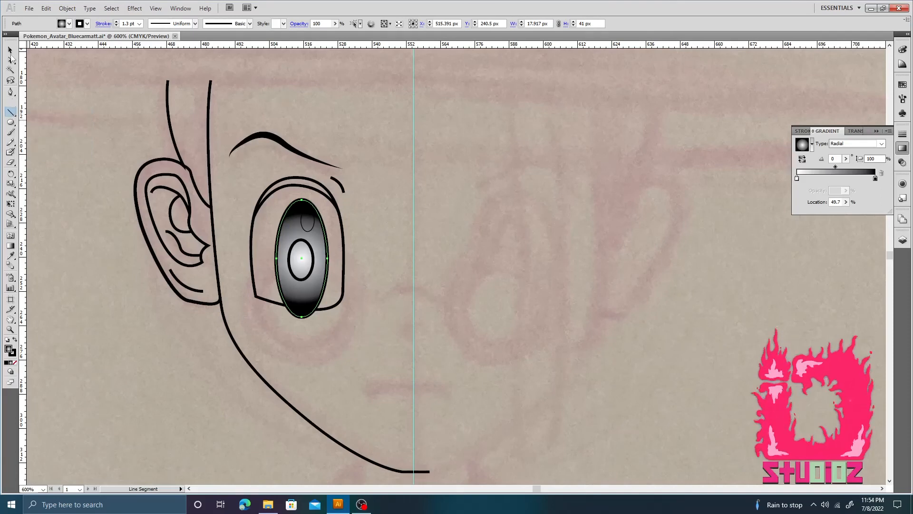
click(10, 61)
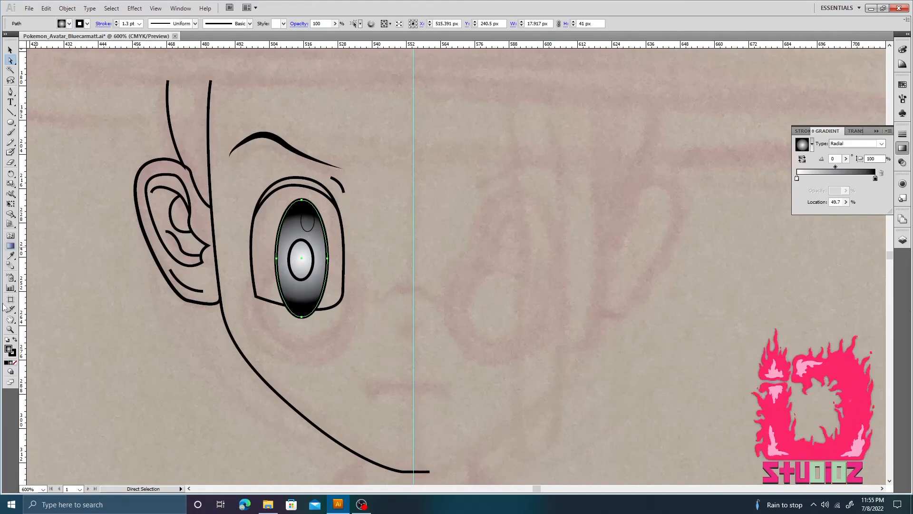
click(12, 257)
click(15, 259)
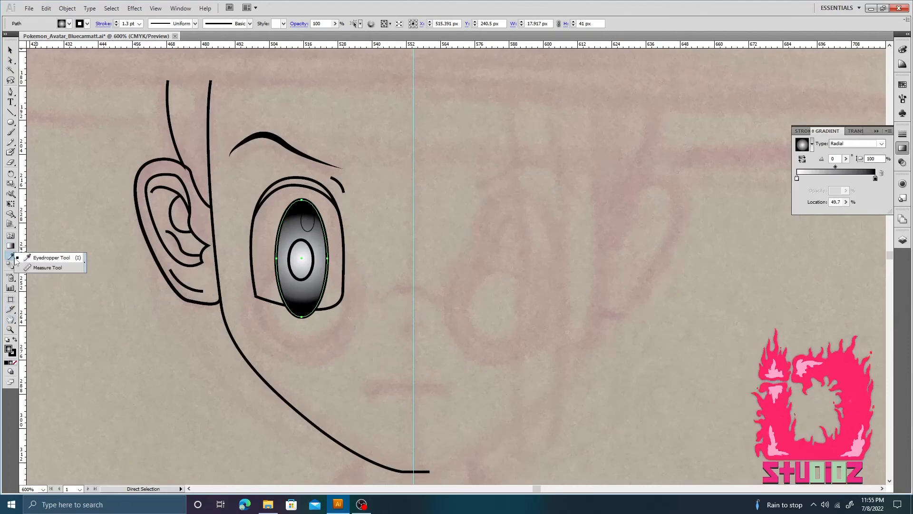
click(15, 259)
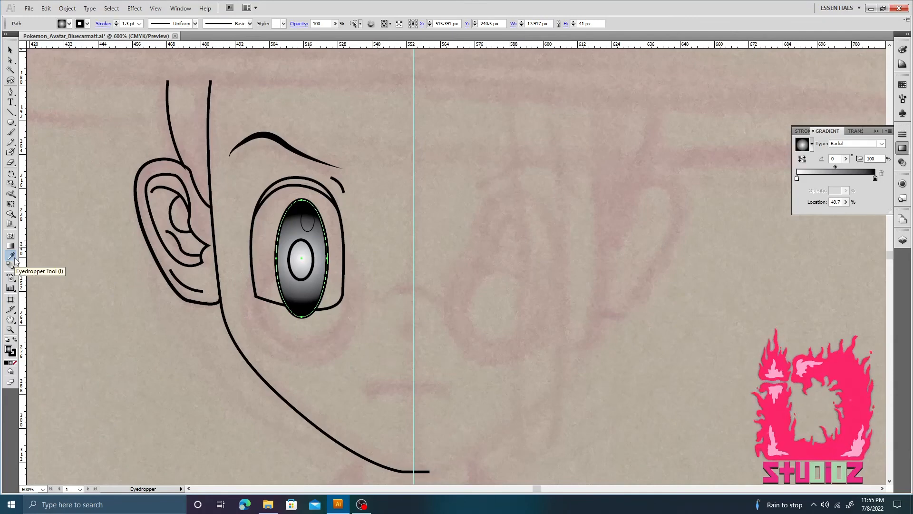
click(12, 310)
click(29, 312)
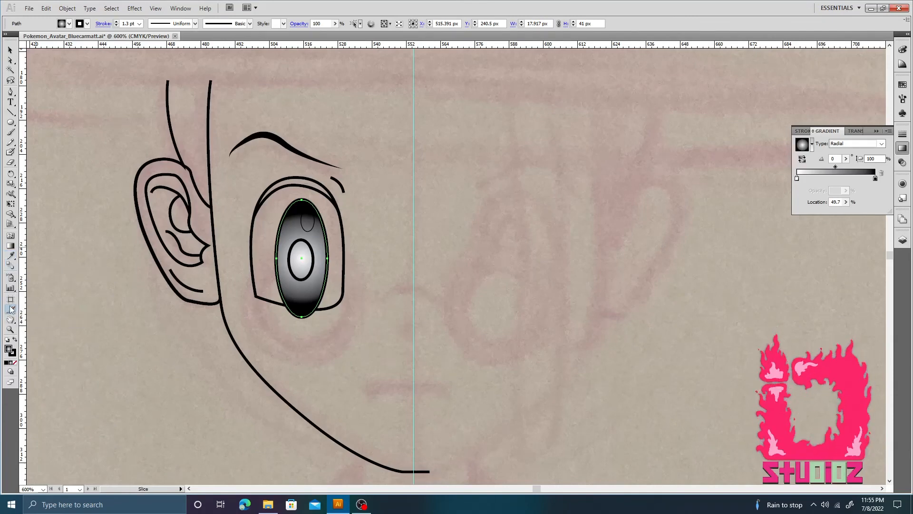
- Activate the Perspective Grid tool to show the perspective grid over the artwork
click(13, 215)
click(29, 215)
click(11, 224)
click(11, 224)
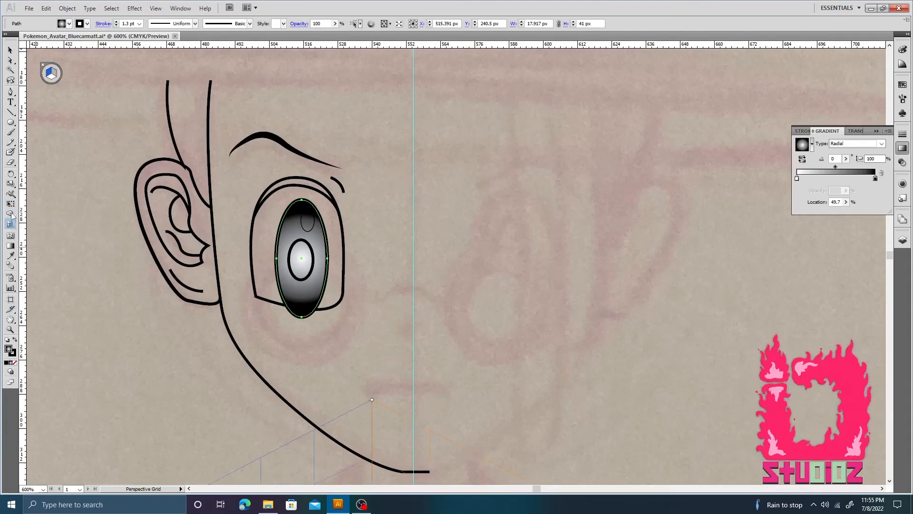
- Return to the Selection tool and deselect the iris ellipse
click(11, 184)
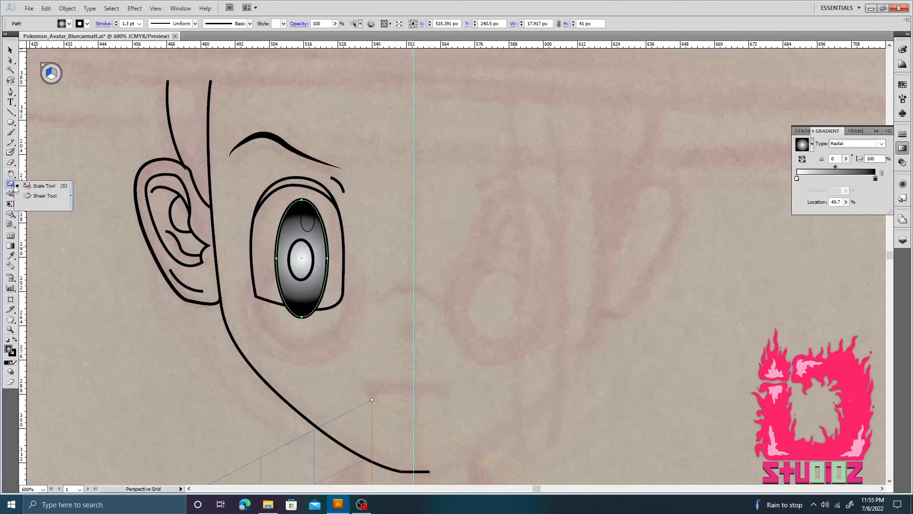
click(35, 187)
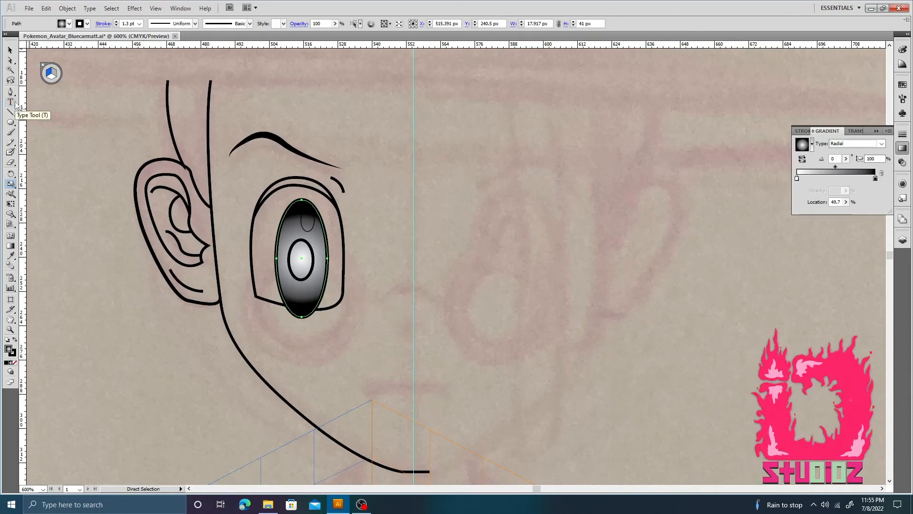
click(12, 121)
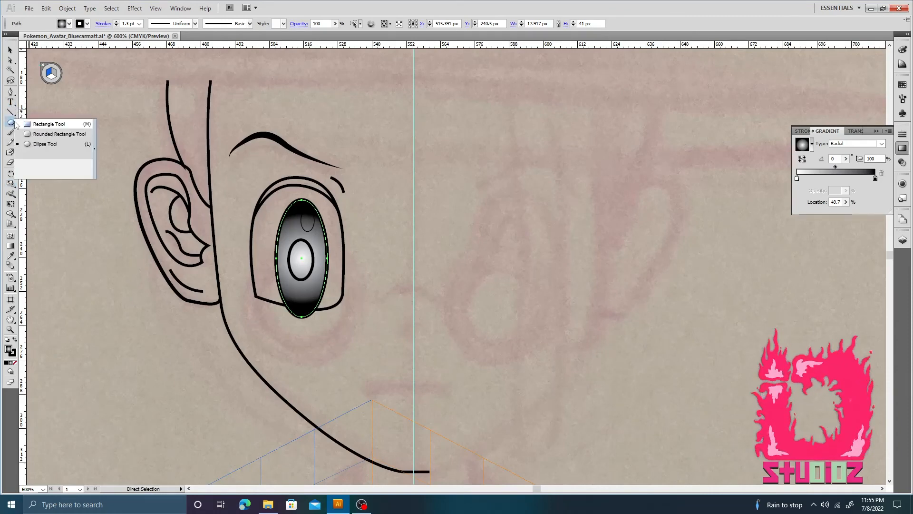
click(12, 123)
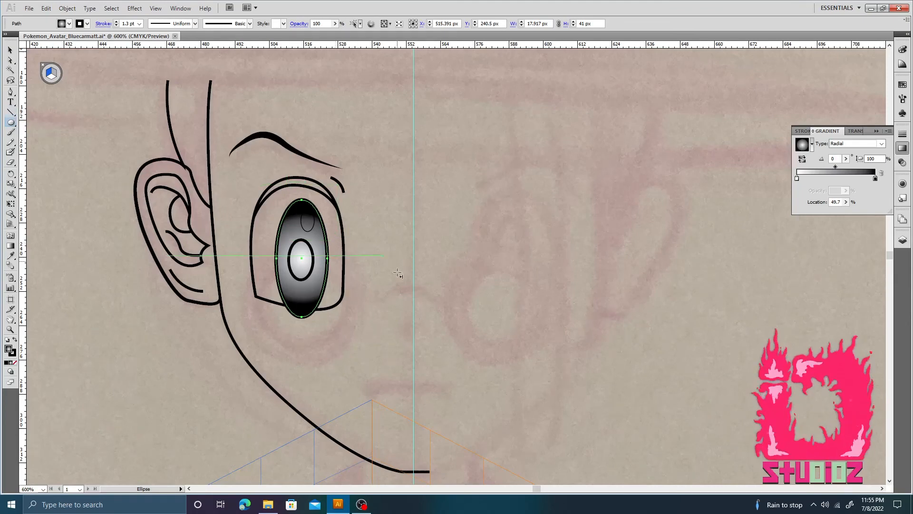
key(v)
click(396, 249)
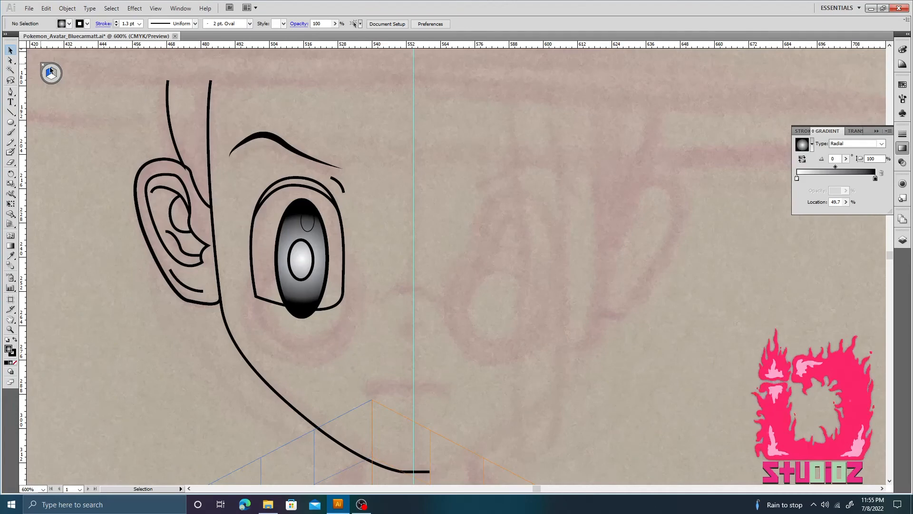
- Try to hide the perspective grid by showing the document grid and hiding it again
key(space)
drag(354, 194, 348, 137)
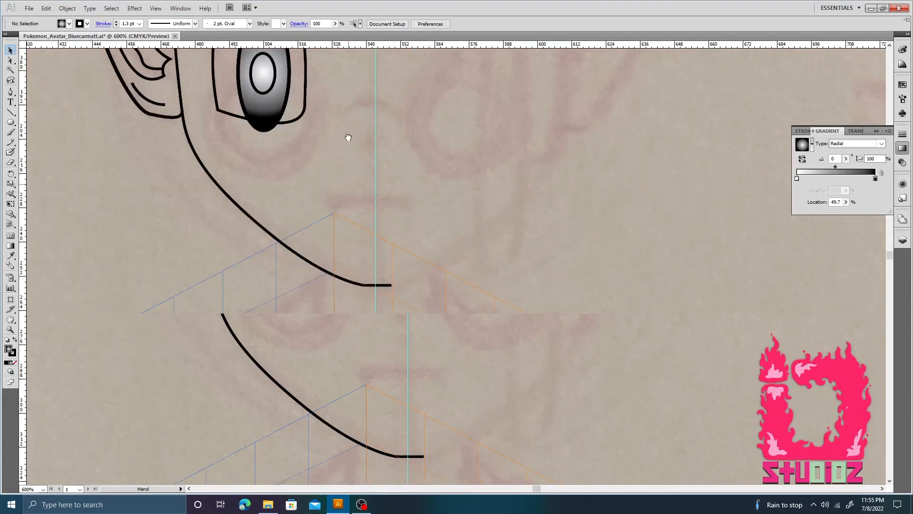
key(ctrl+minus)
key(ctrl+minus)
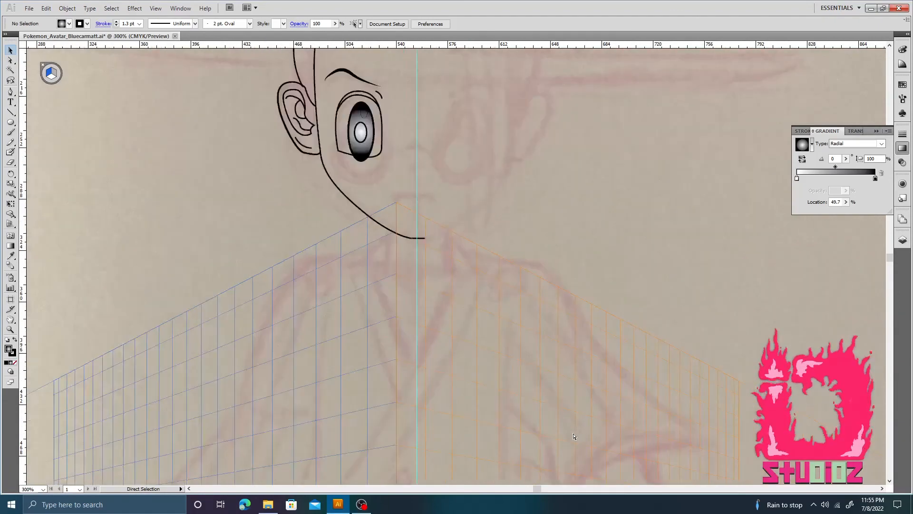
key(ctrl+minus)
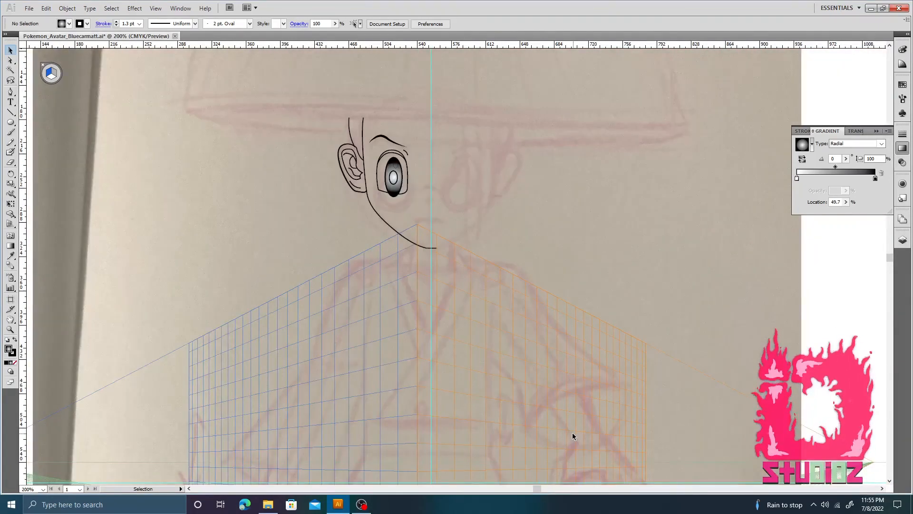
scroll(557, 365, down, 3)
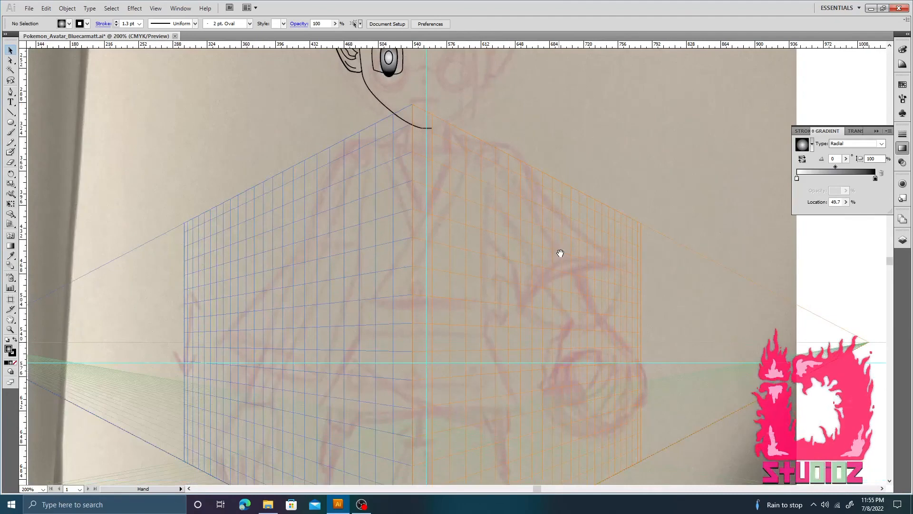
key(shift+p)
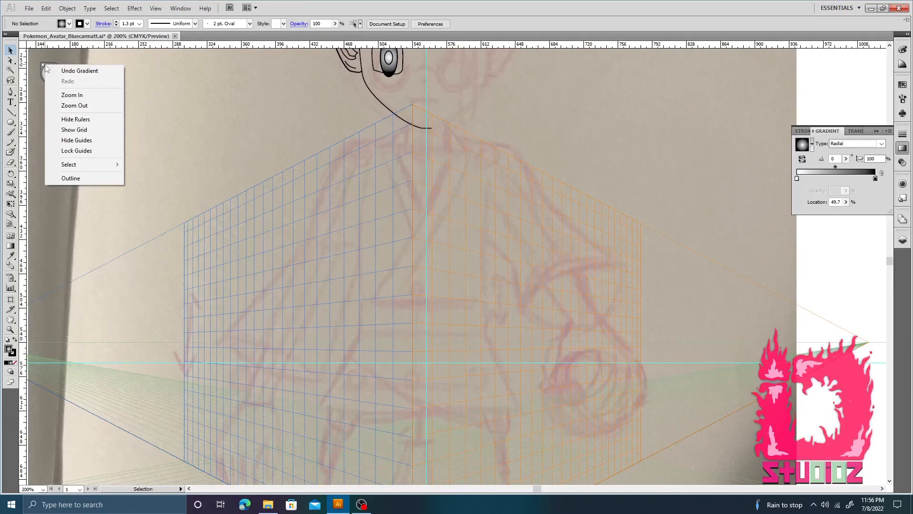
click(68, 129)
right_click(68, 114)
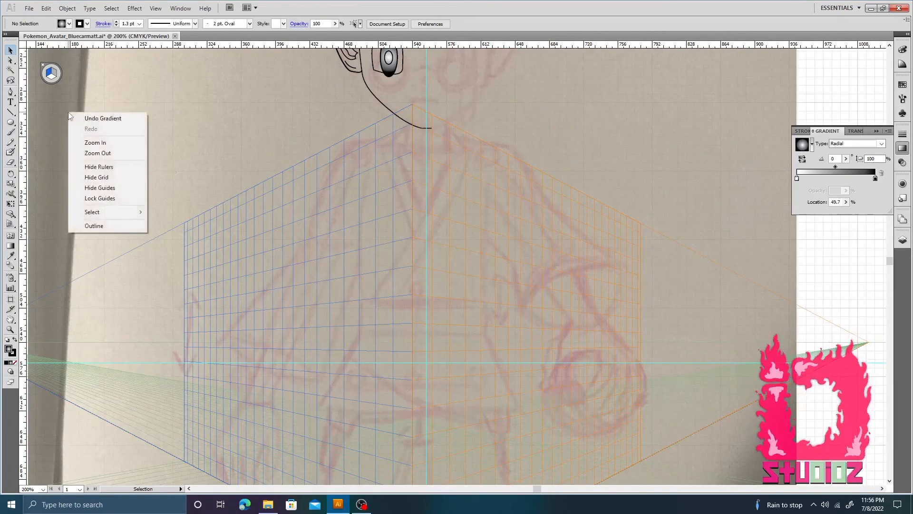
click(99, 177)
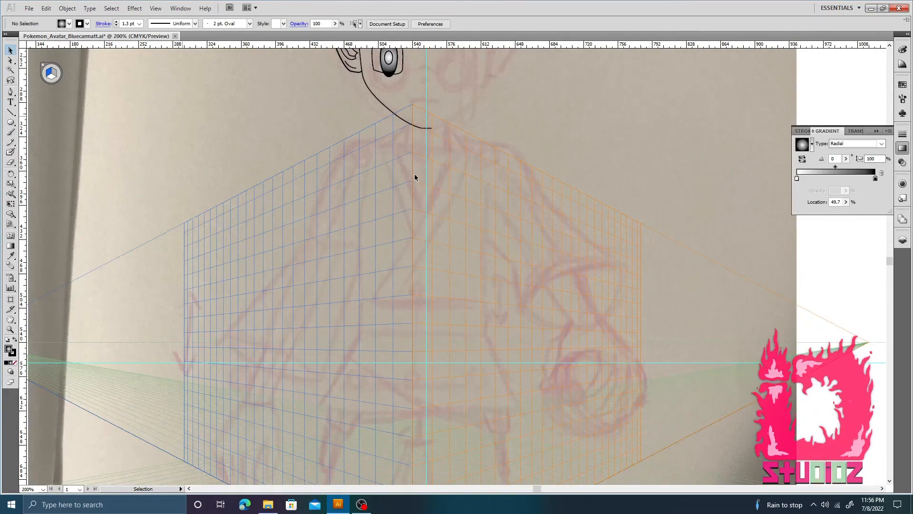
drag(360, 155, 351, 272)
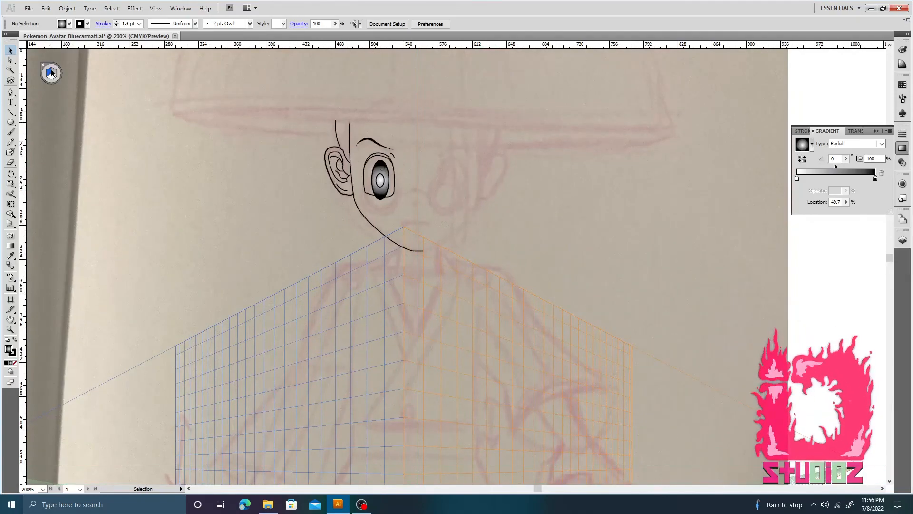